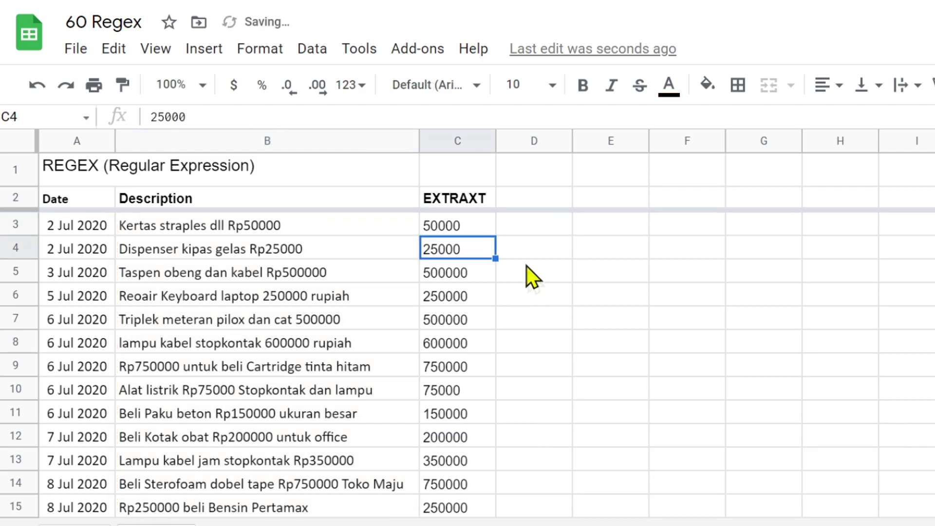
Wrap the array formula in C3 in a SUM function, giving =sum(ArrayFormula(REGEXEXTRACT(B3:B,"\d+"))).
click(471, 228)
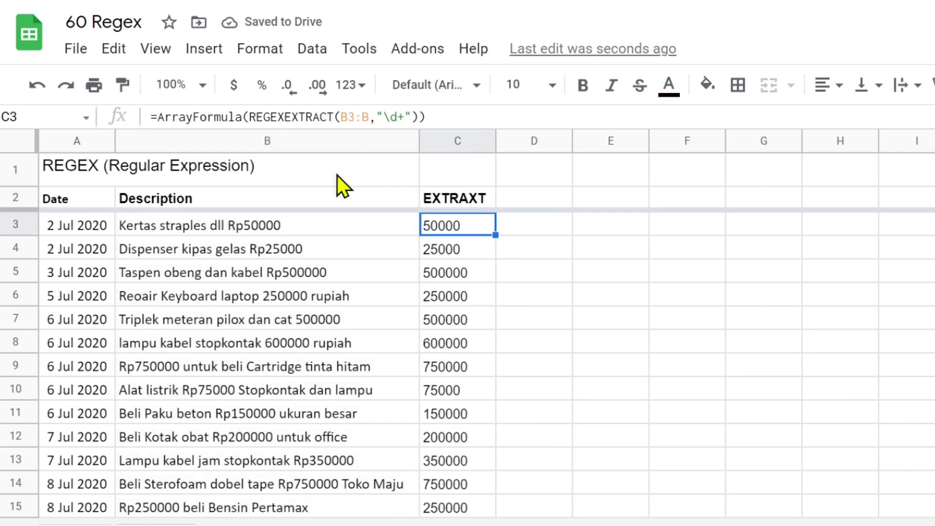
click(157, 117)
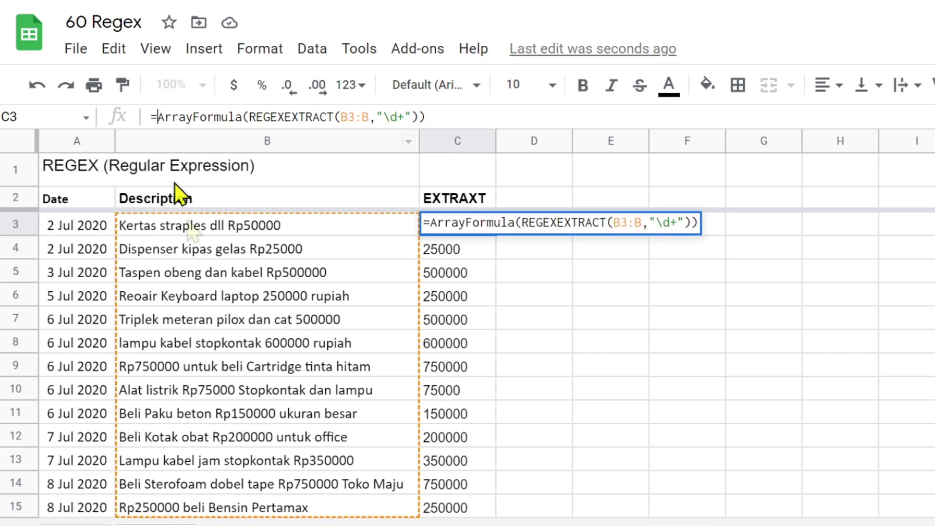
text(sum()
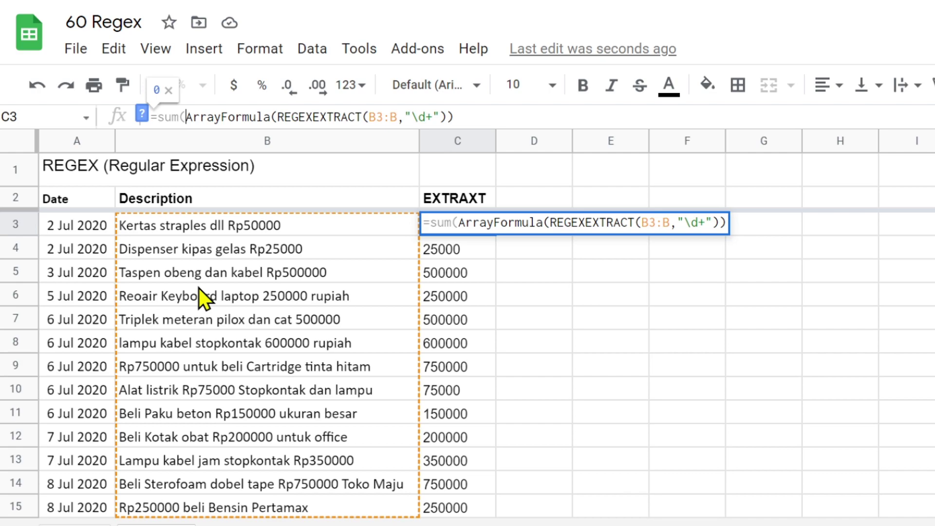
click(480, 122)
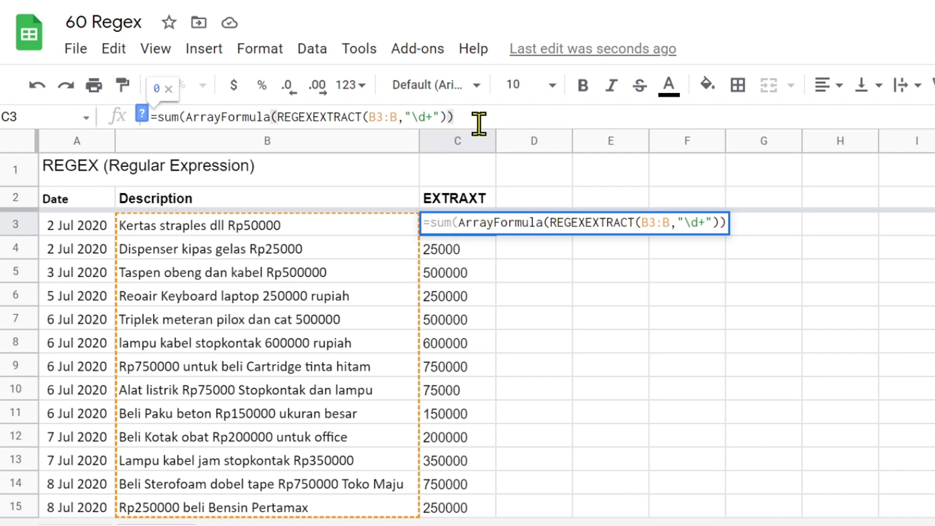
text())
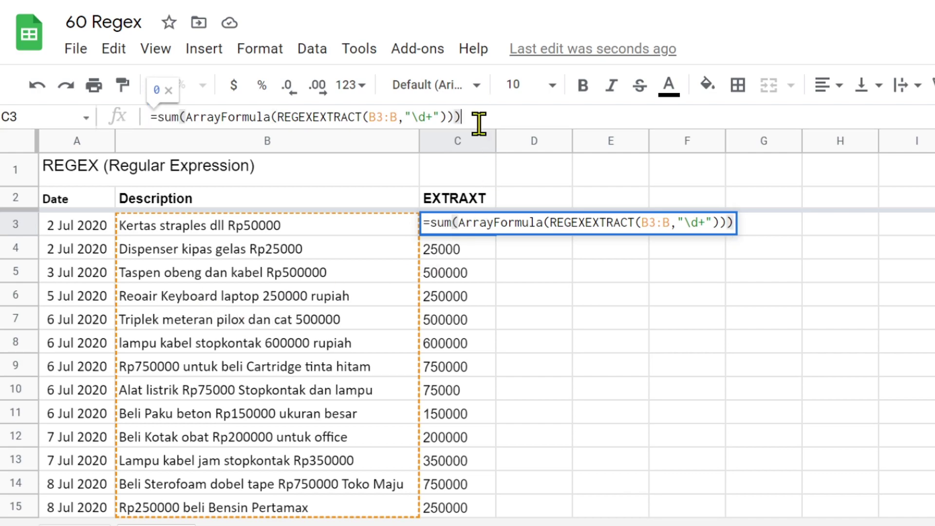
key(Return)
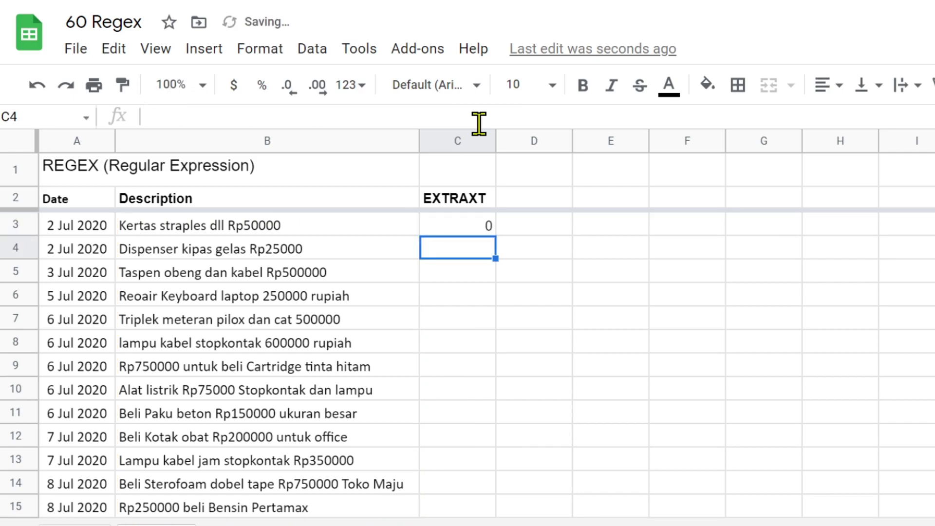
Nest the REGEXEXTRACT part of the C3 formula inside VALUE, giving =sum(ArrayFormula(value(REGEXEXTRACT(B3:B,"\d+")))).
click(471, 226)
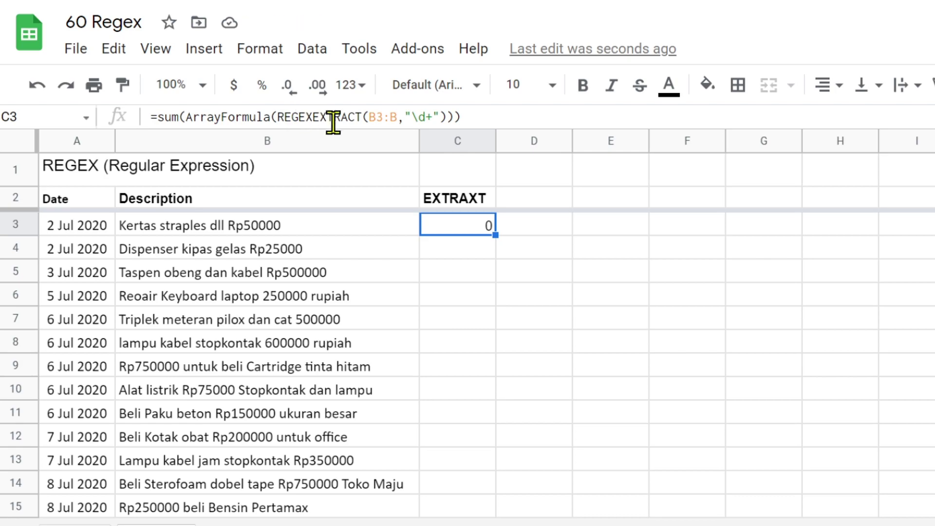
click(285, 116)
text(value)
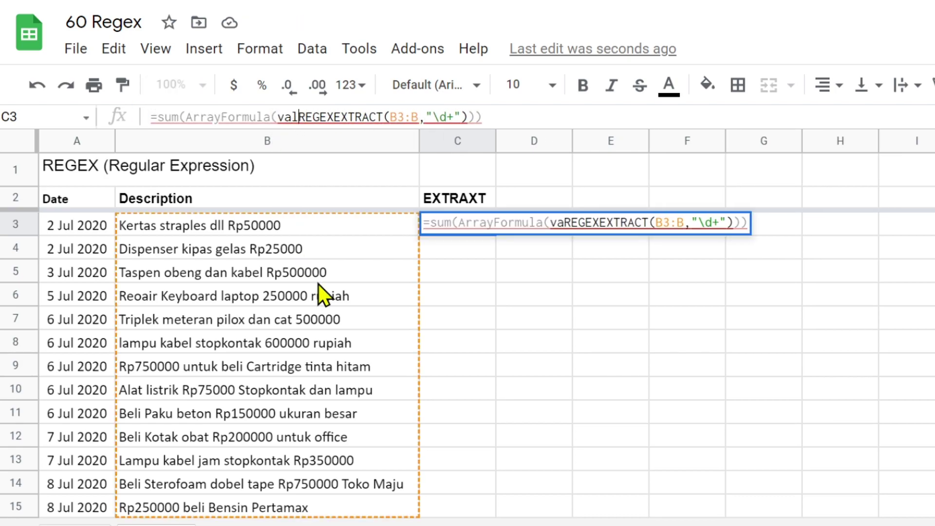
text(()
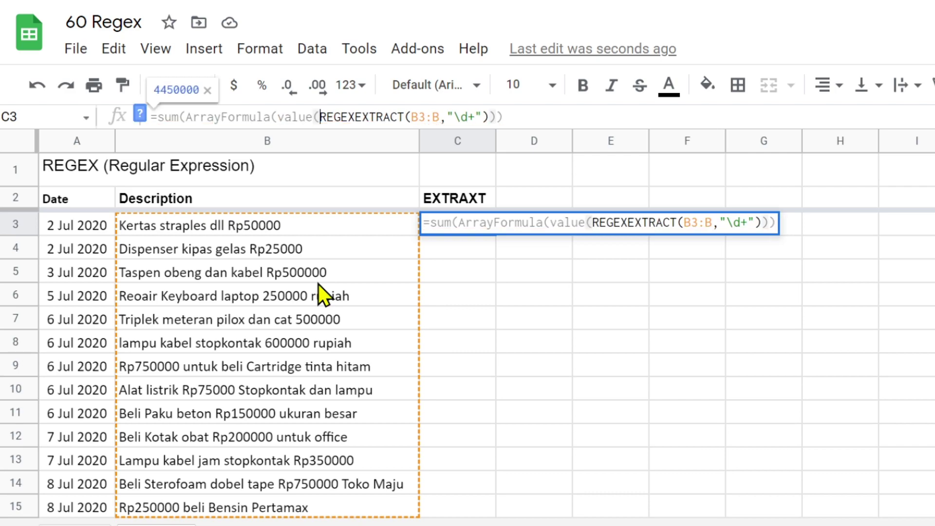
click(521, 115)
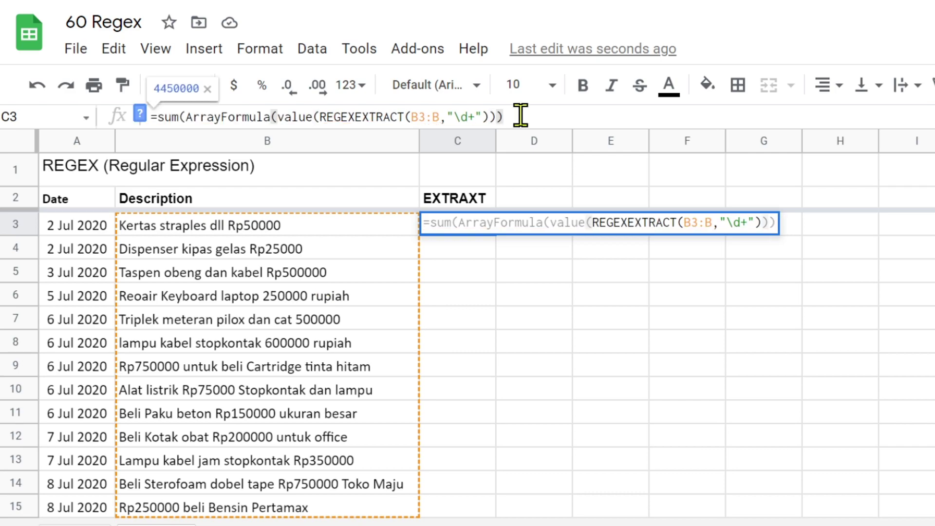
text())
key(Return)
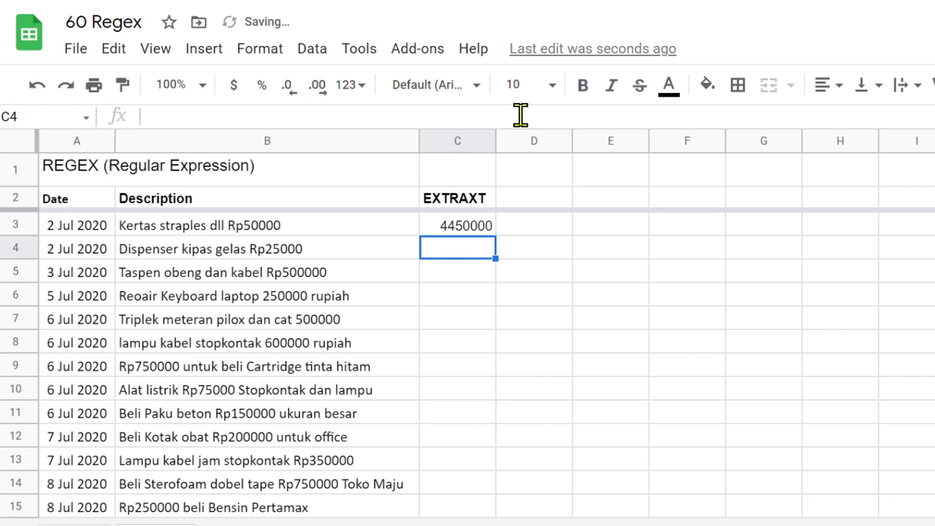
click(462, 223)
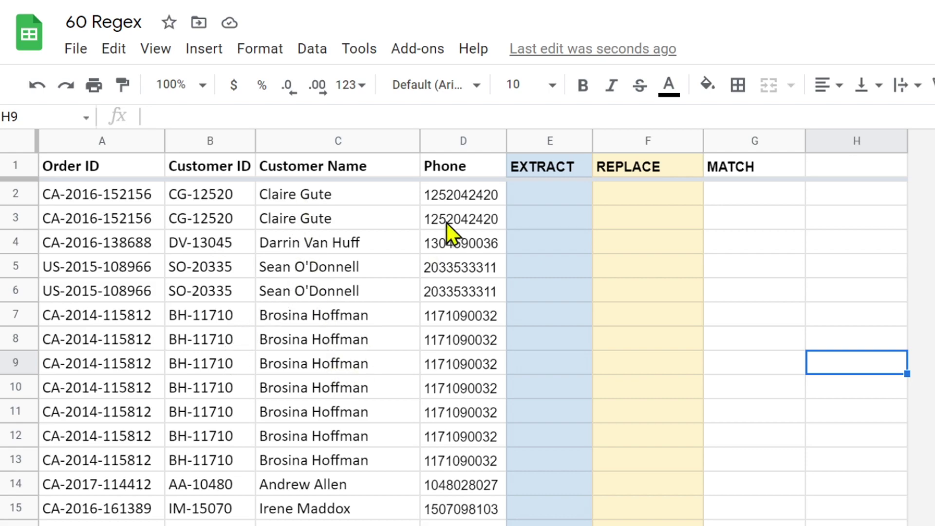
Start a REGEXEXTRACT formula in E2 of the orders sheet that reads A2, with an empty quoted pattern.
click(560, 192)
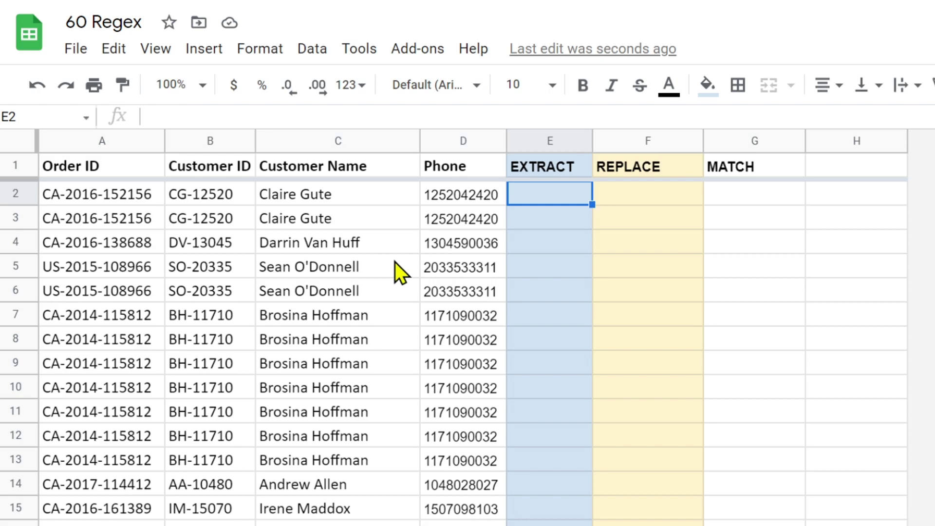
text(=e)
key(BackSpace)
text(re)
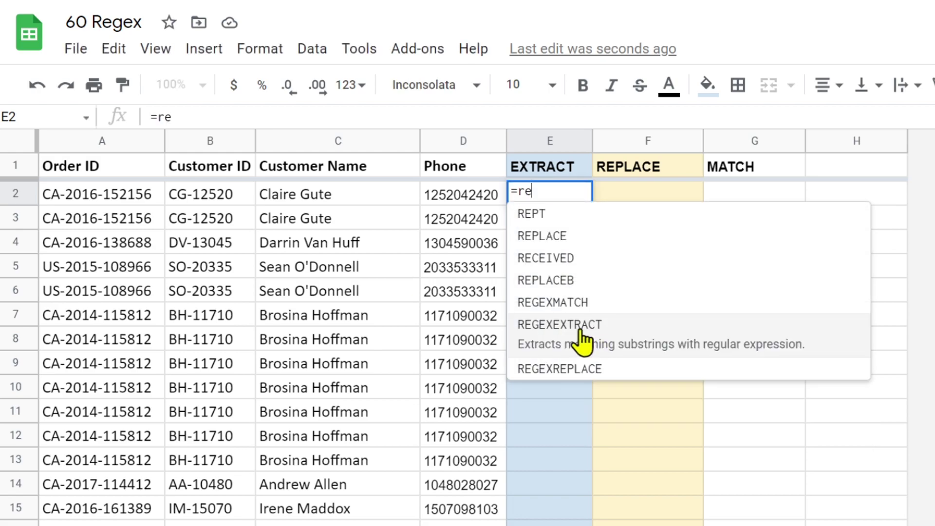
click(604, 325)
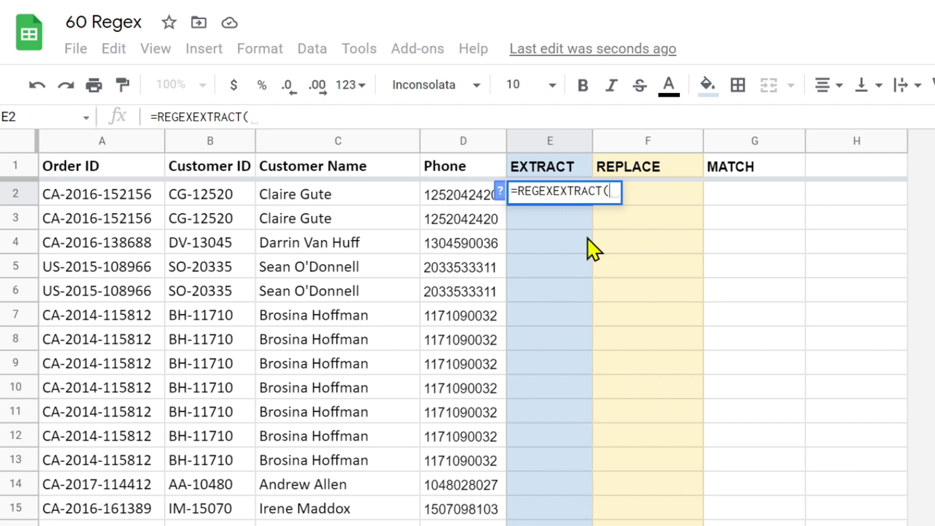
click(78, 195)
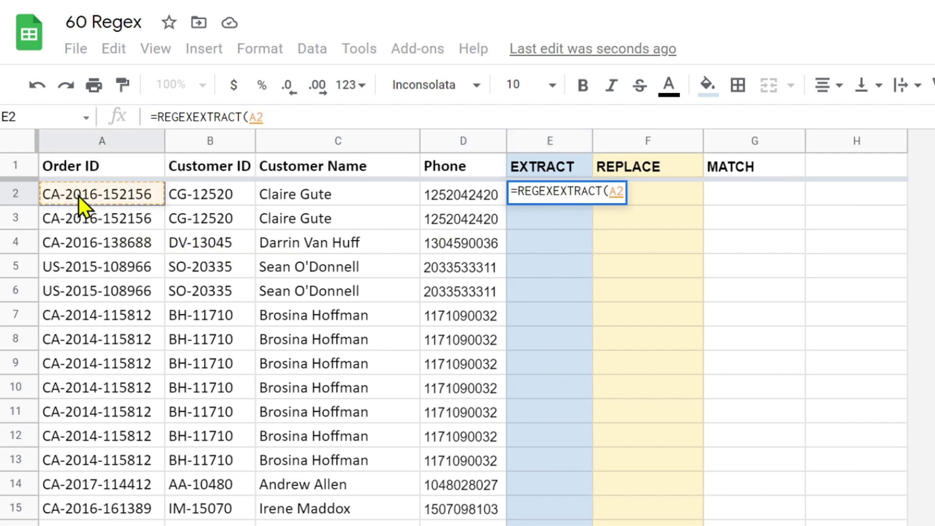
text(,)
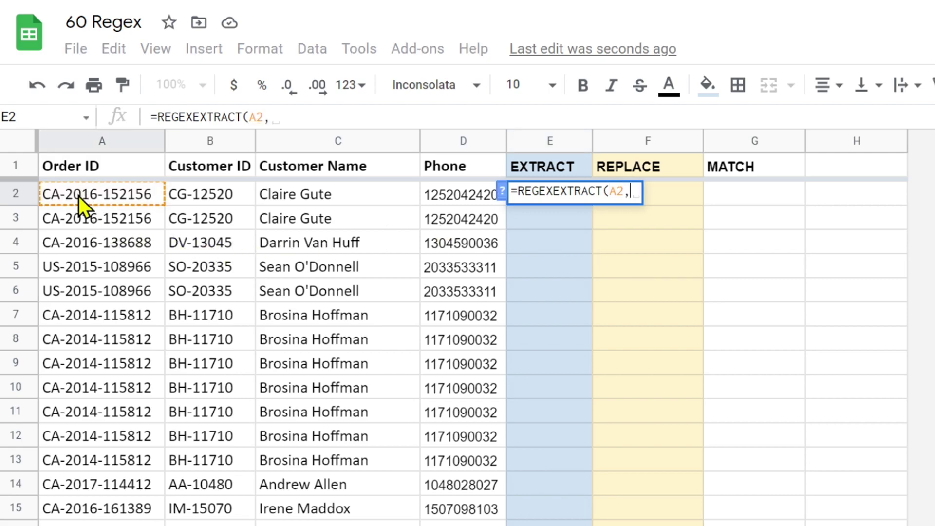
text(""))
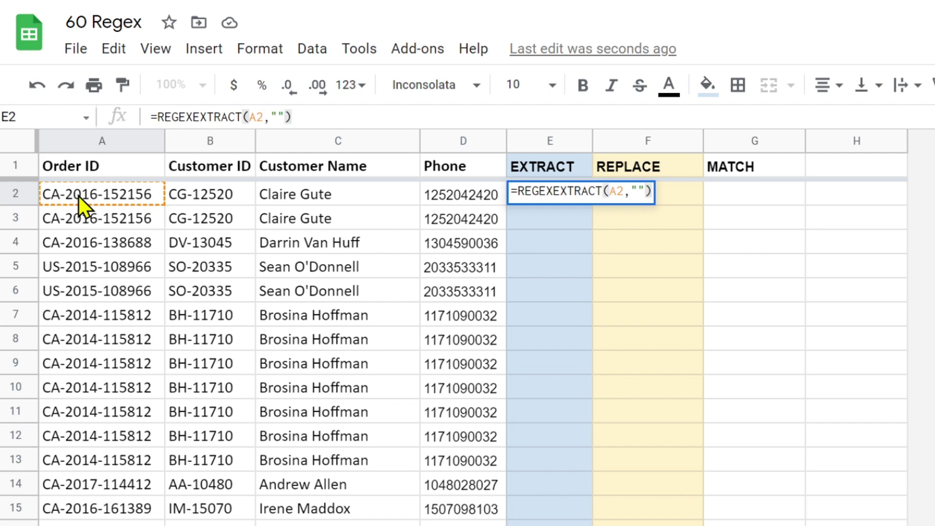
Fill in \w as the pattern and enter the formula =REGEXEXTRACT(A2,"\w") in E2.
click(632, 192)
text(\d)
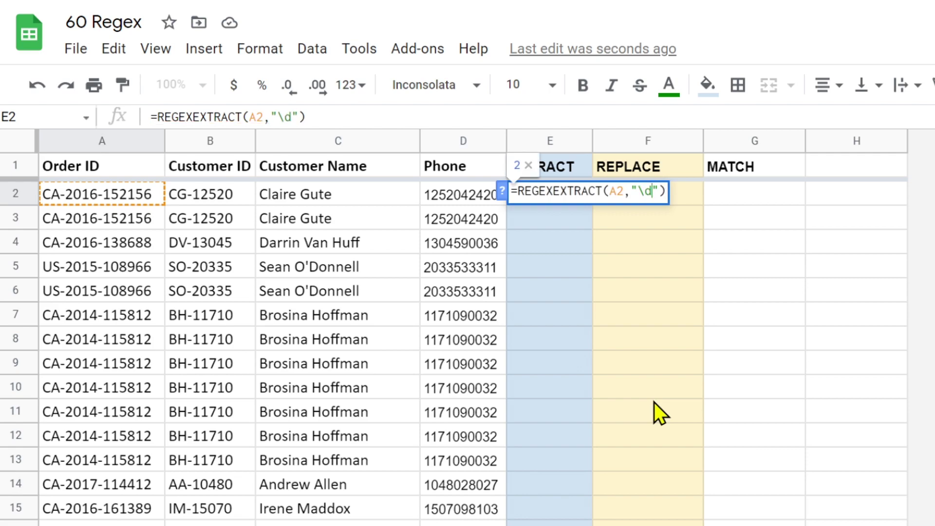
key(BackSpace)
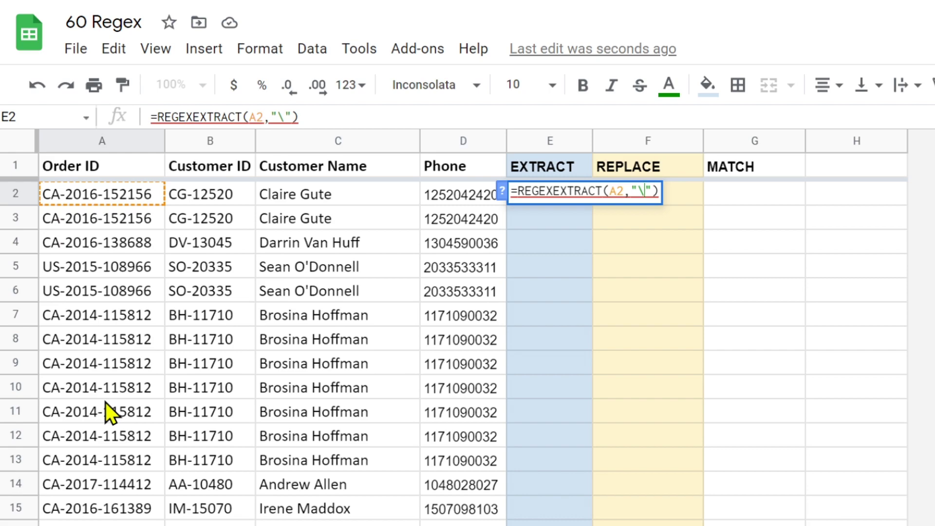
text(w)
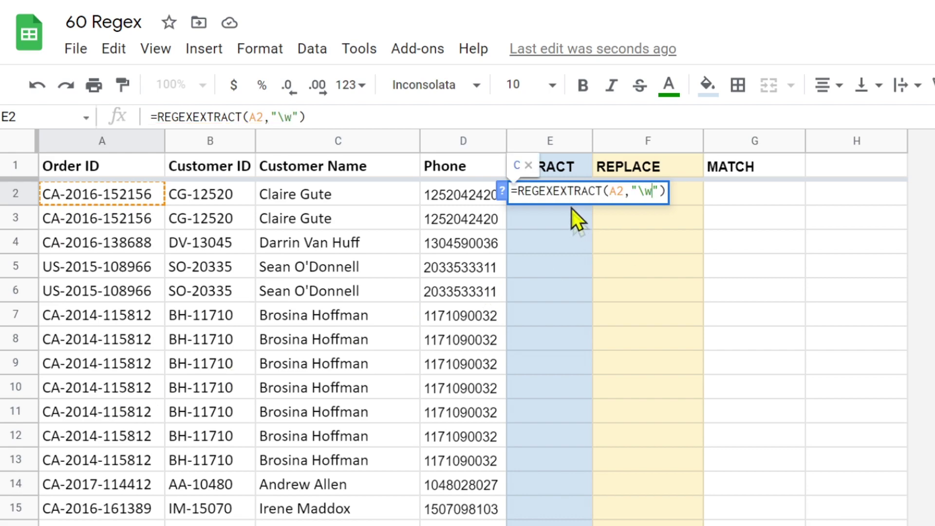
key(Return)
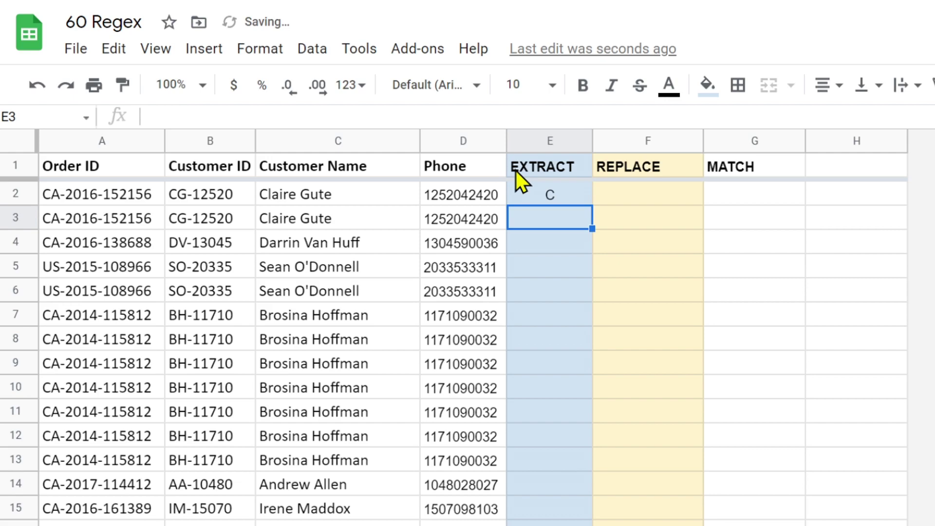
Extend the E2 formula's range to A2:A and wrap it in ArrayFormula so it covers the whole Order ID column.
click(563, 200)
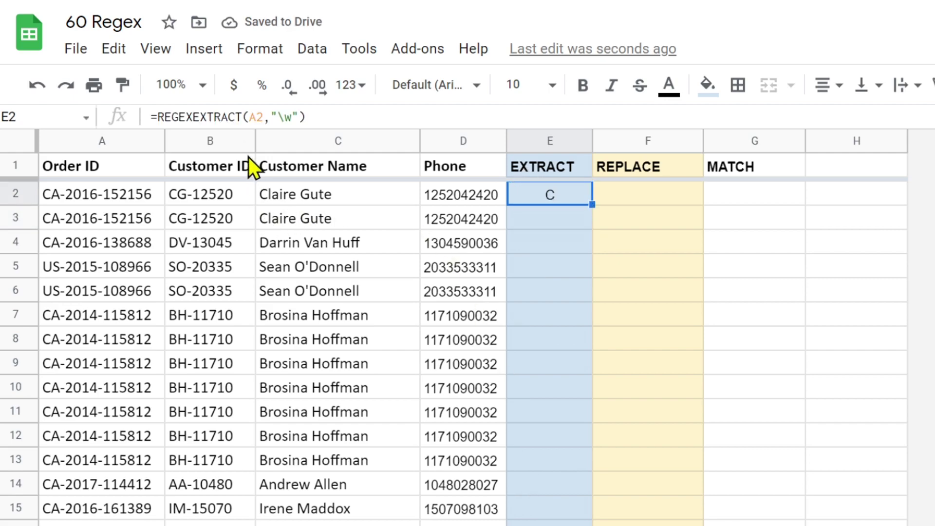
key(F2)
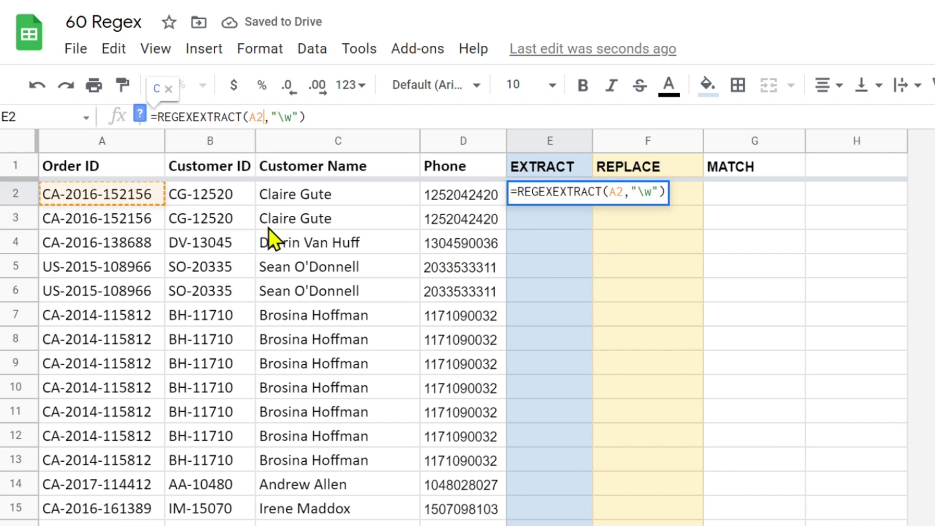
text(:a)
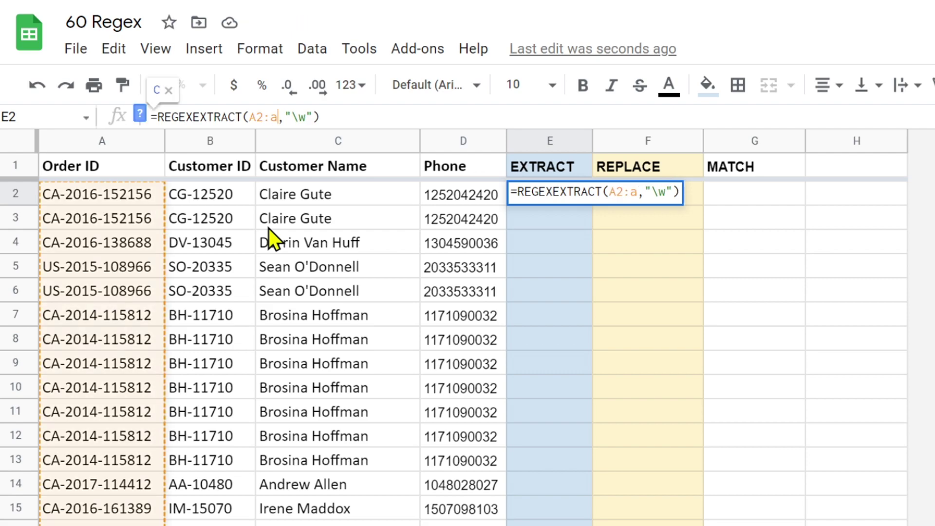
key(ctrl+shift+Return)
key(Return)
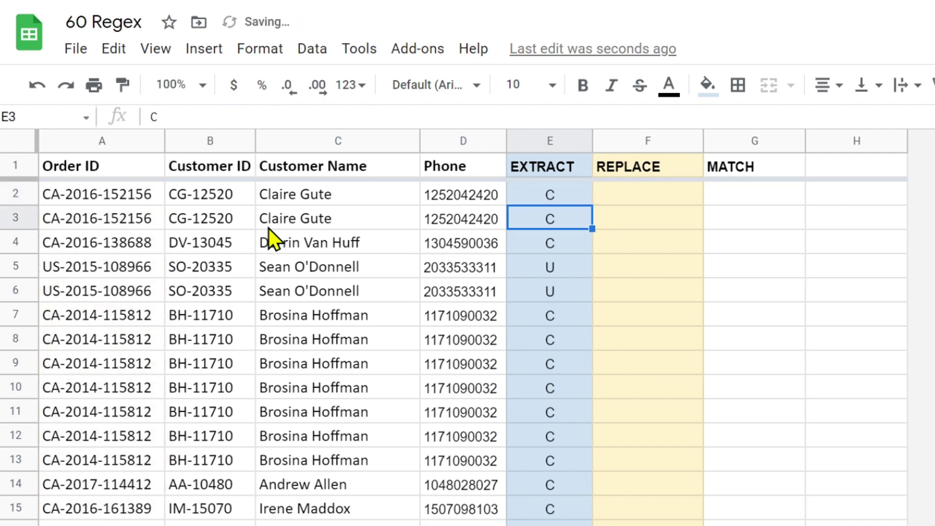
Change the pattern in the E2 formula to \w+ to extract the full leading letter code of each order ID.
click(562, 201)
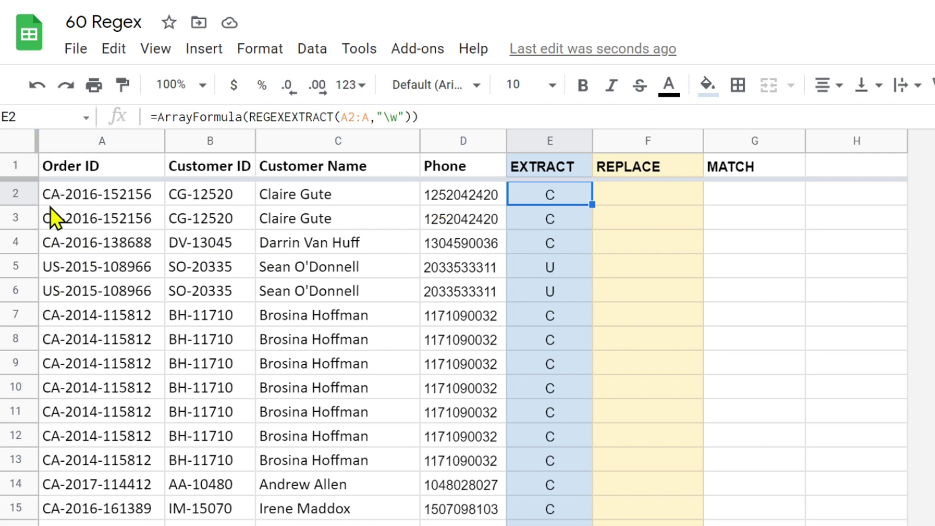
click(397, 117)
text(+)
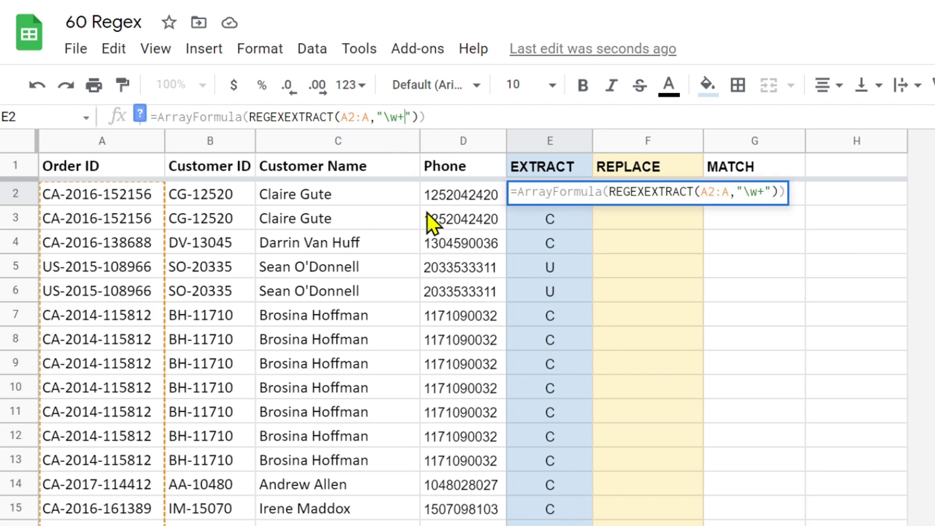
key(Return)
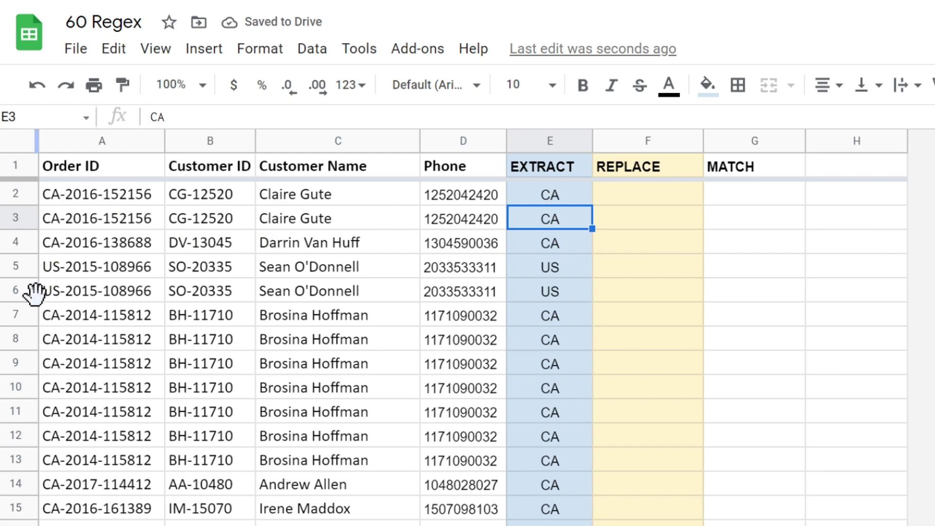
Change the pattern in the E2 formula to \d+ to extract the first group of digits from each order ID.
click(551, 199)
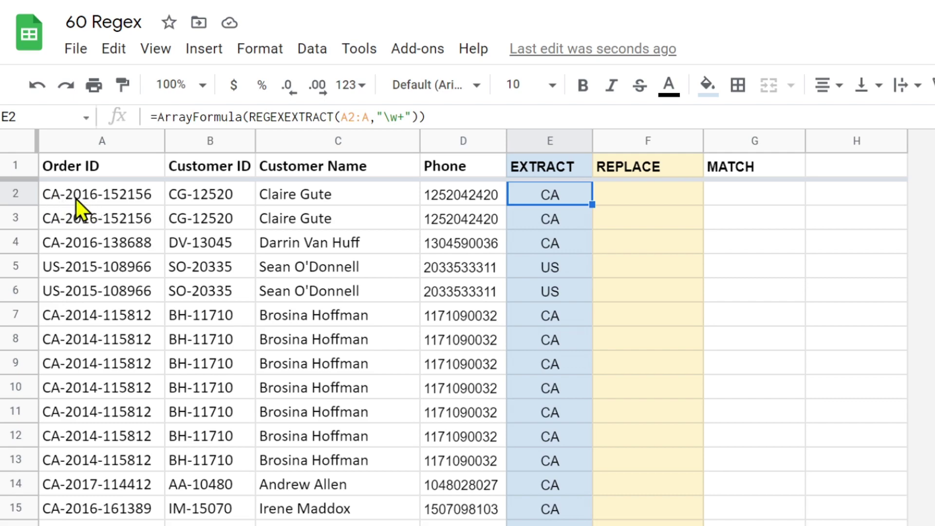
double_click(393, 117)
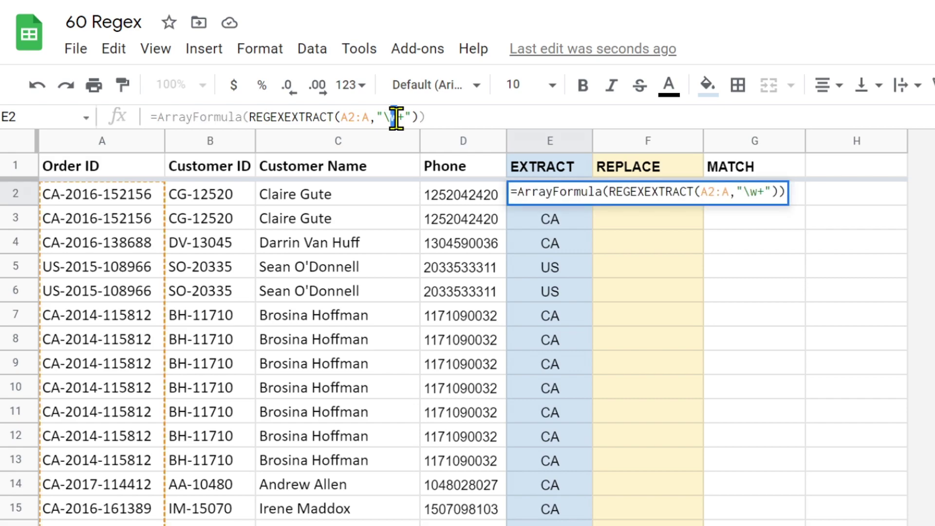
text(d)
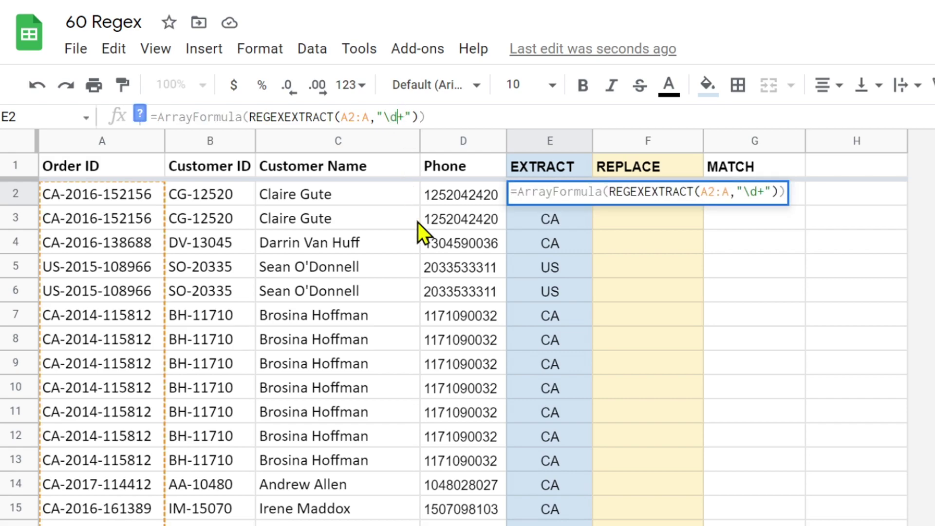
key(Return)
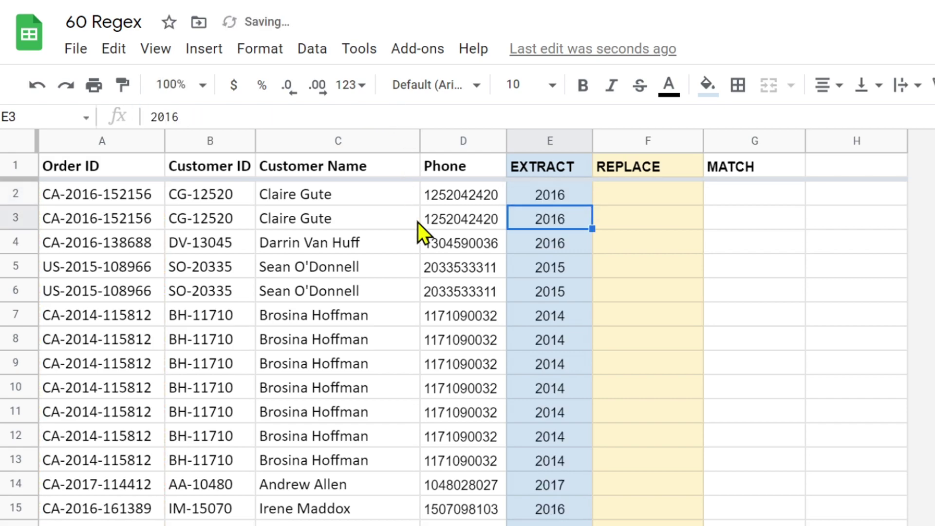
Change the pattern in the E2 formula to \d+$ to extract the last group of digits from each order ID.
click(569, 195)
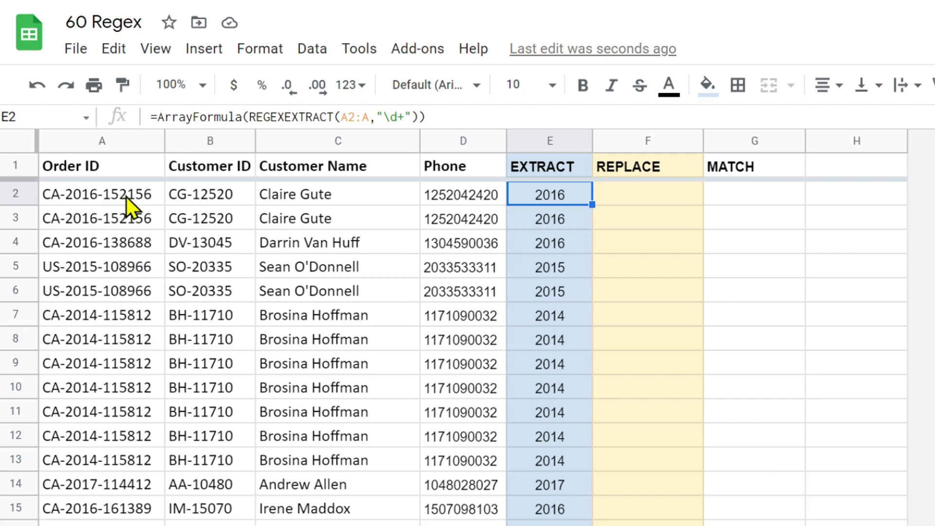
double_click(580, 197)
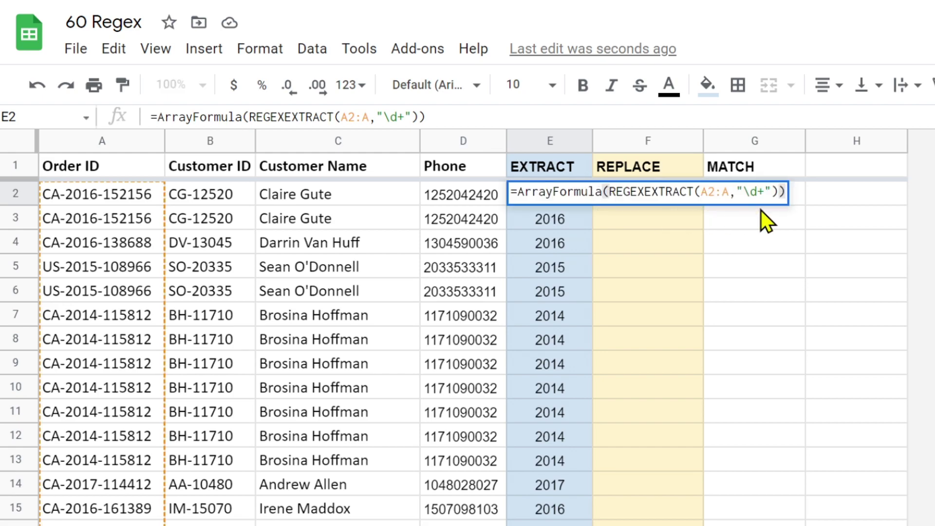
click(765, 192)
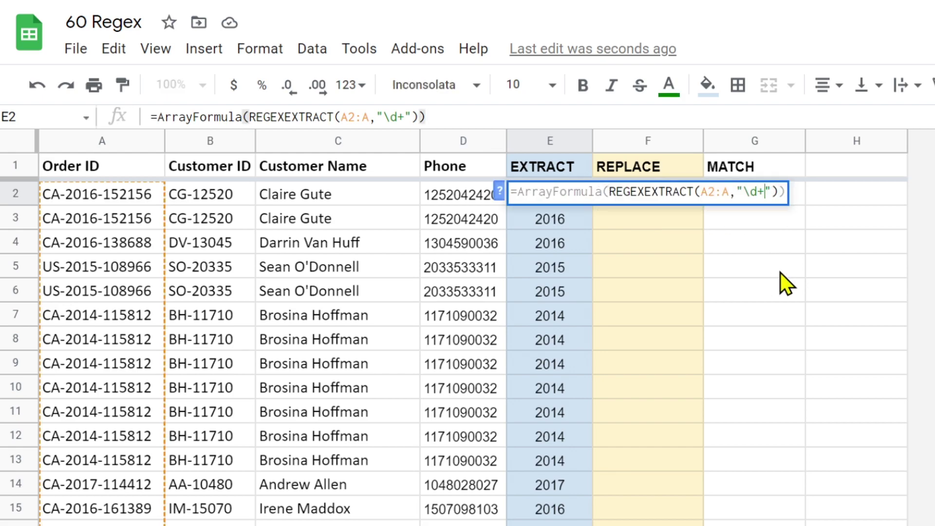
text($)
key(Return)
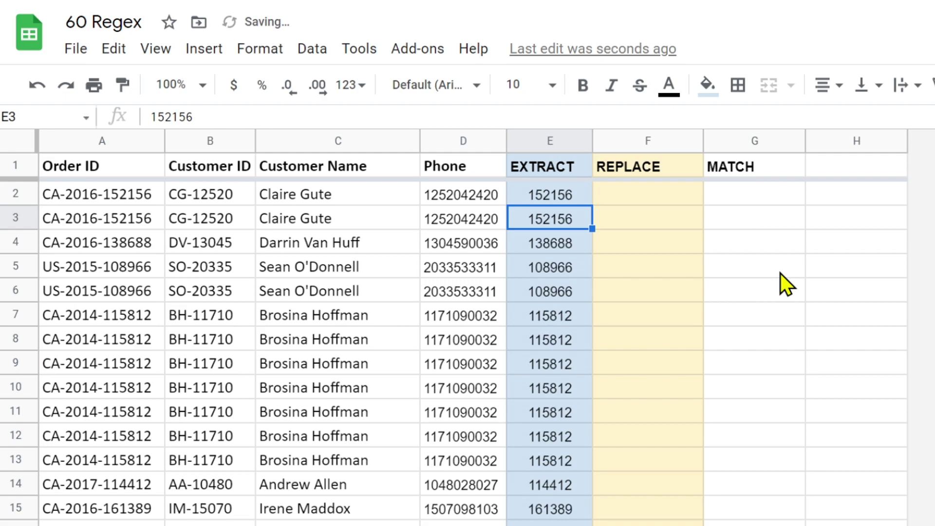
Change the pattern in the E2 formula to \d{3}$ to extract only the last three digits of each order ID.
click(555, 197)
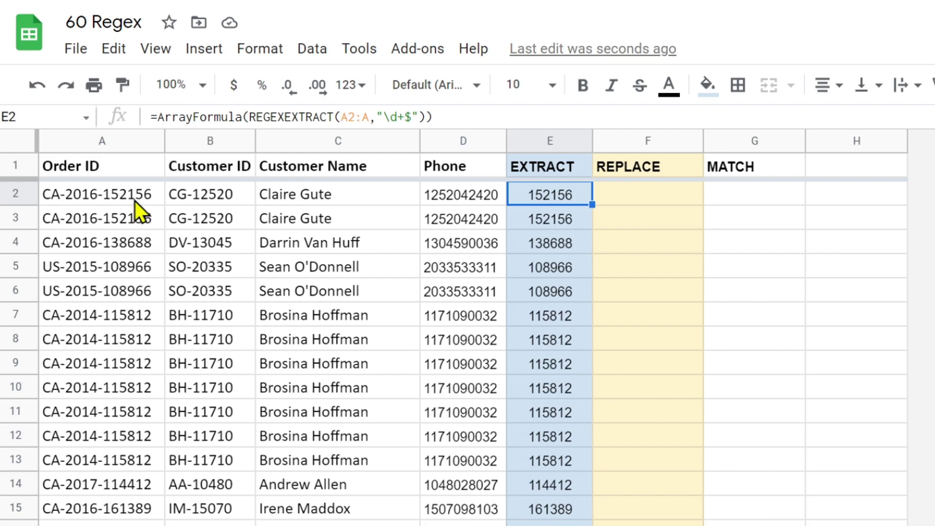
click(398, 117)
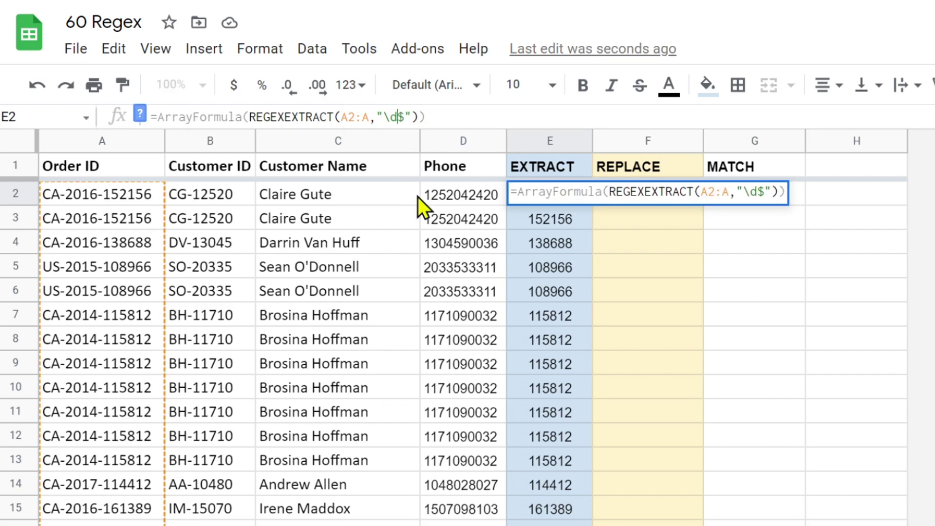
key(Delete)
text({)
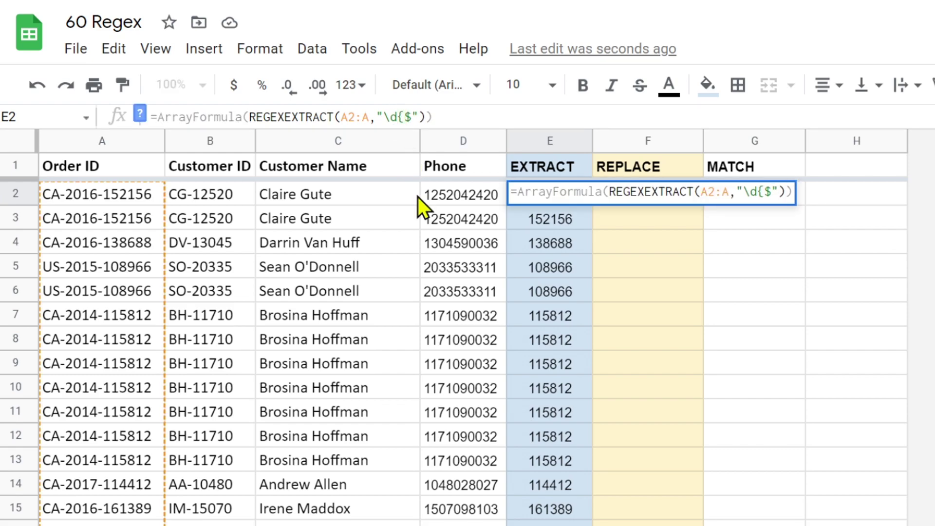
text(3)
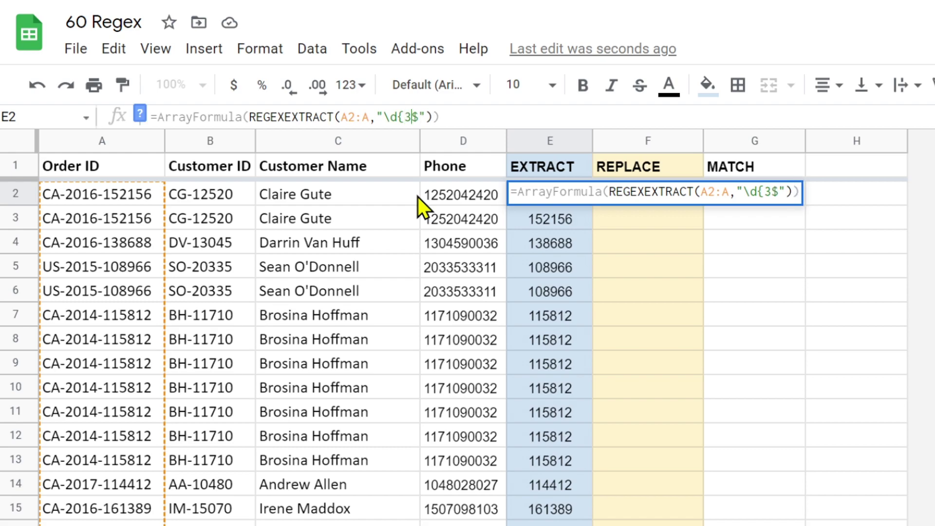
text(})
key(Return)
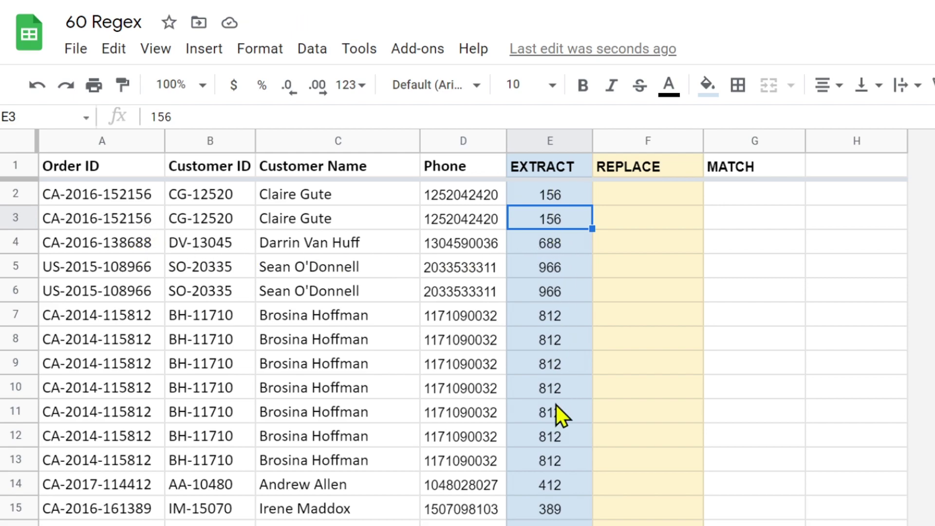
Replace the E2 formula with a REGEXEXTRACT on the customer name in C2, leaving the pattern quotes empty.
click(297, 201)
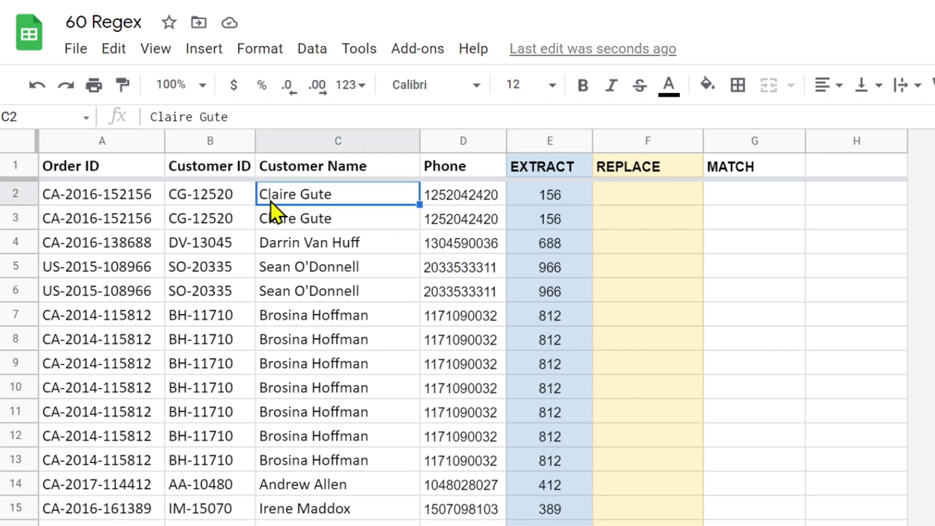
click(547, 200)
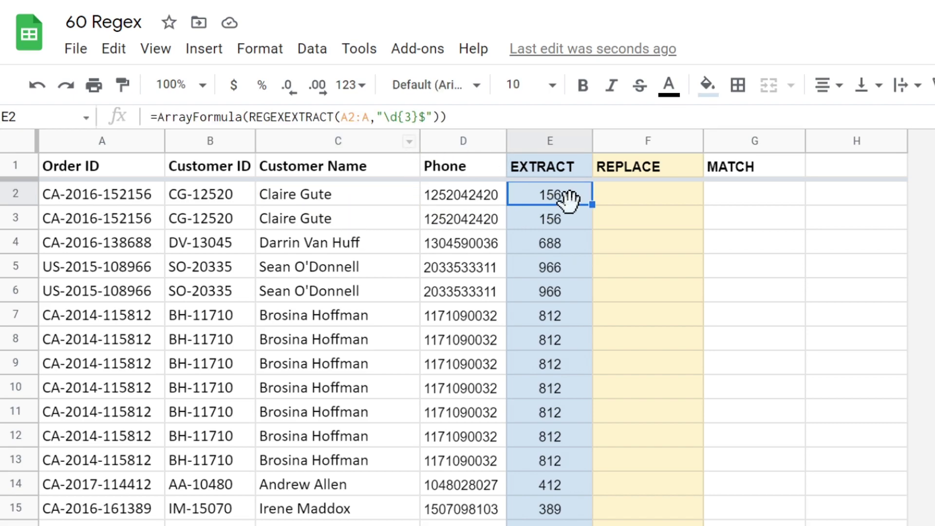
text(=re)
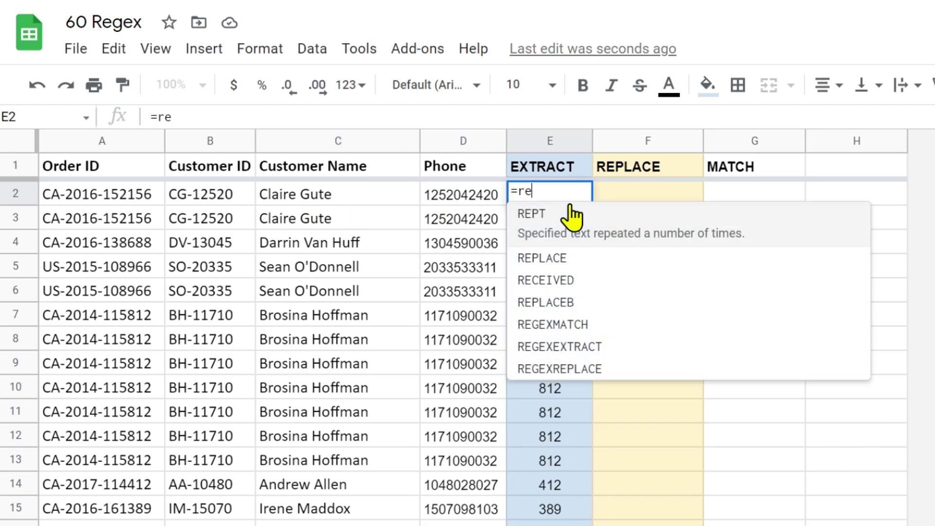
text(ge)
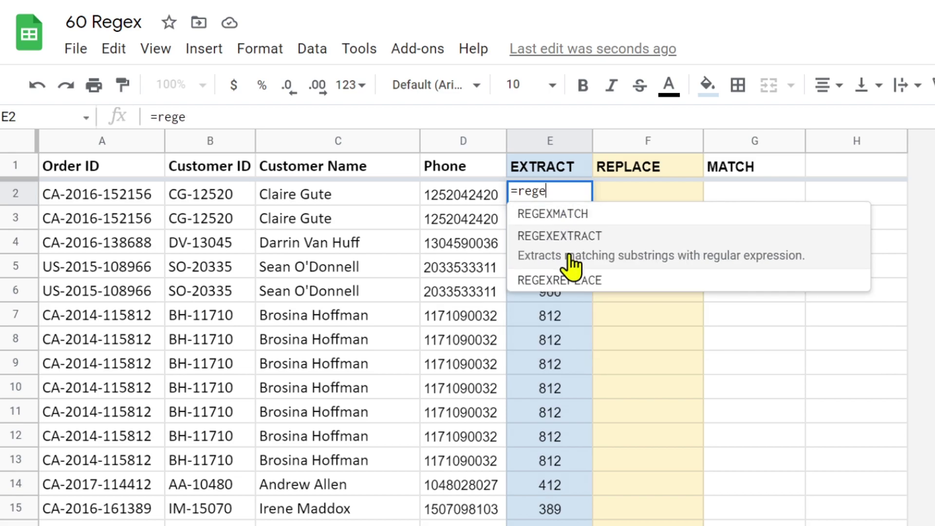
click(570, 256)
click(290, 201)
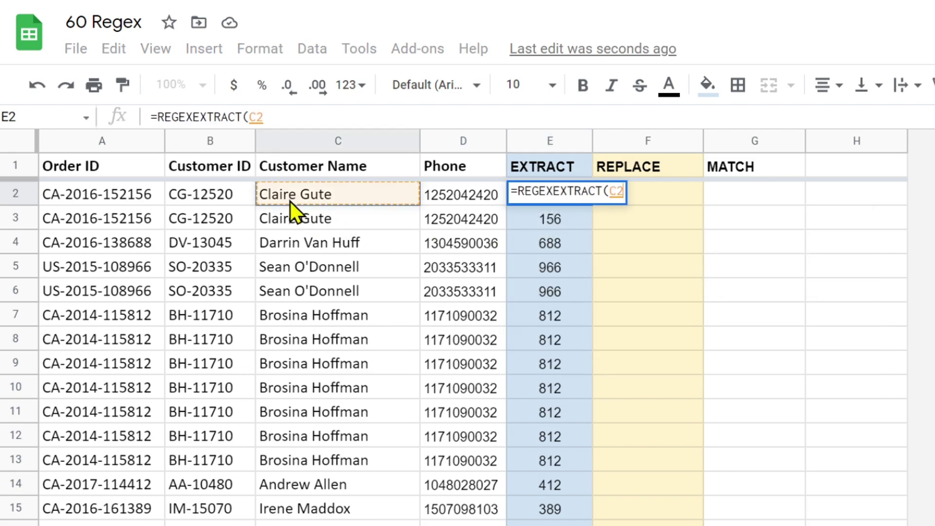
text(,)
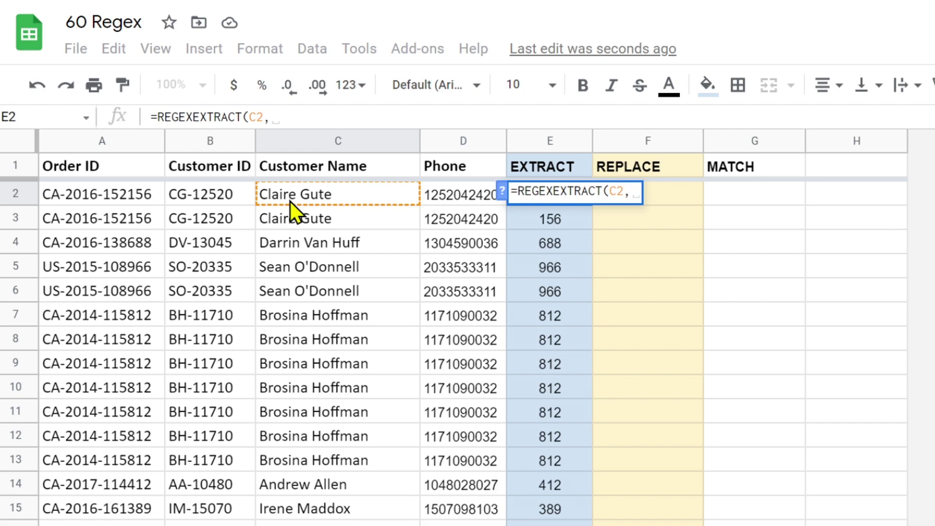
text("")
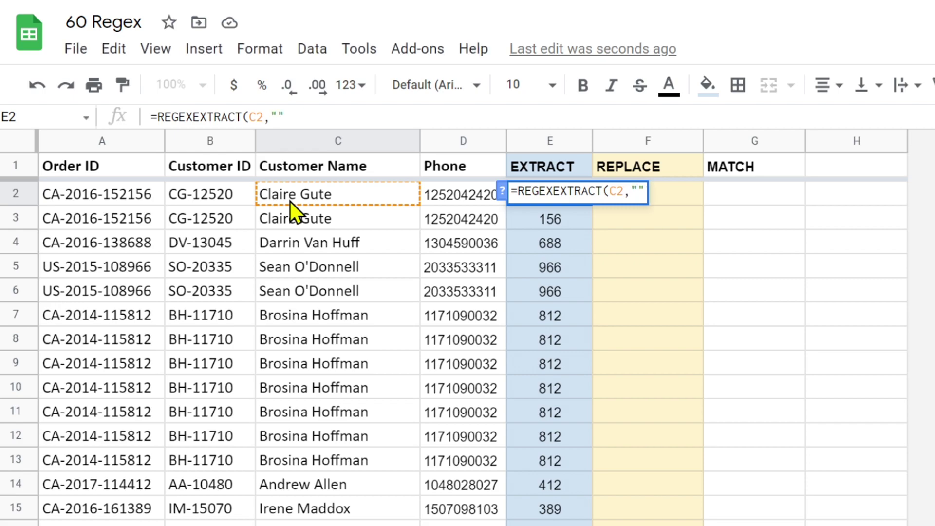
text())
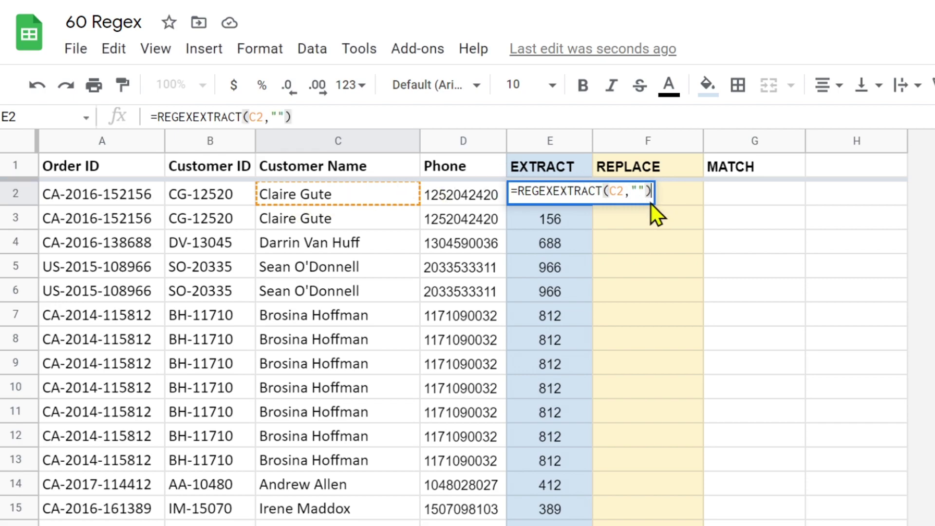
Fill in \w+ as the pattern to extract the first name and enter the formula =REGEXEXTRACT(C2,"\w+").
click(638, 191)
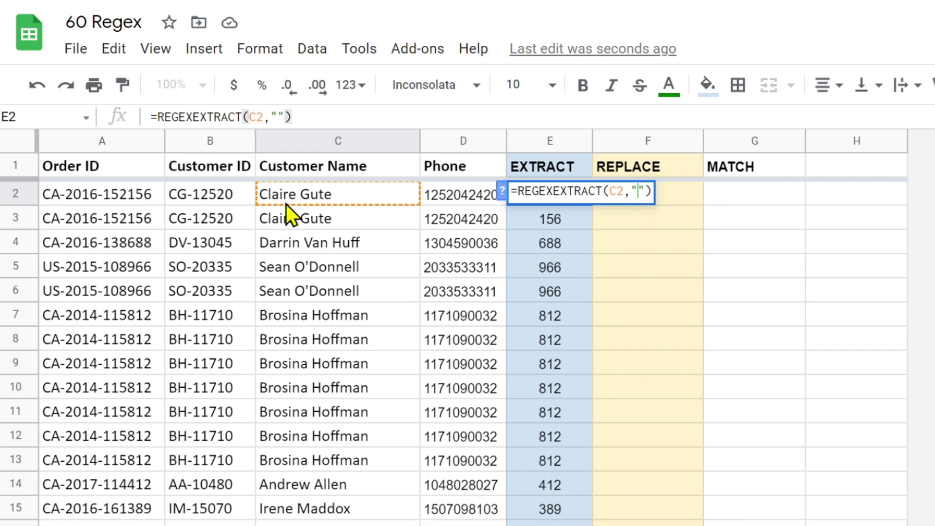
text(\)
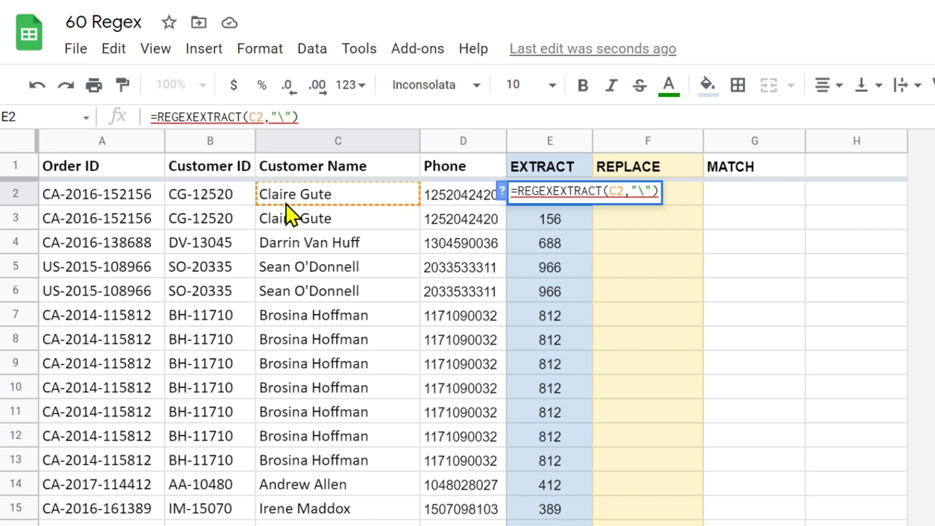
text(w)
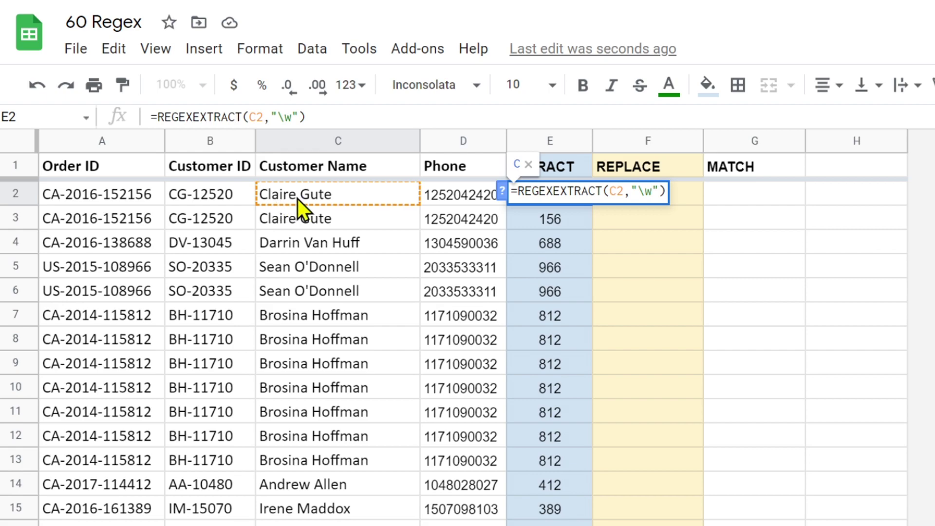
text(+)
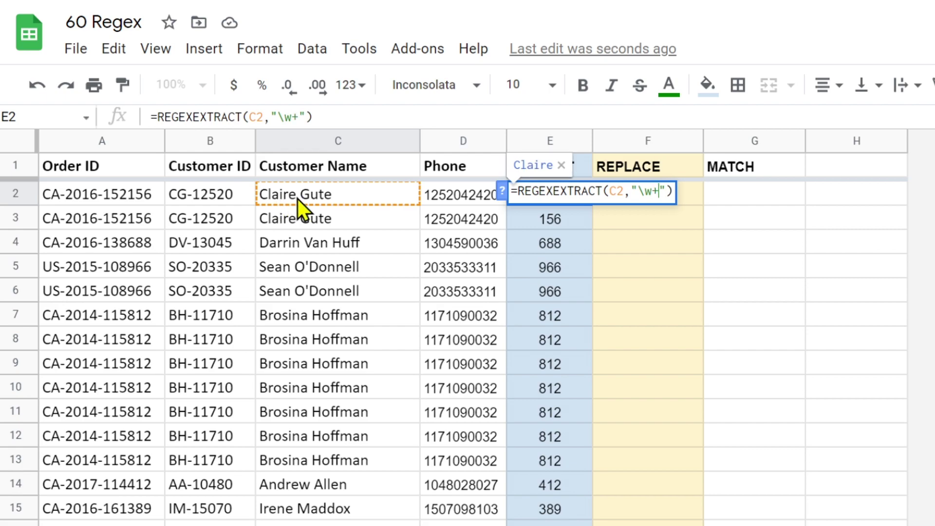
key(Return)
Extend the E2 formula's range to C2:C and wrap it in ArrayFormula so it covers the whole Customer Name column.
click(556, 195)
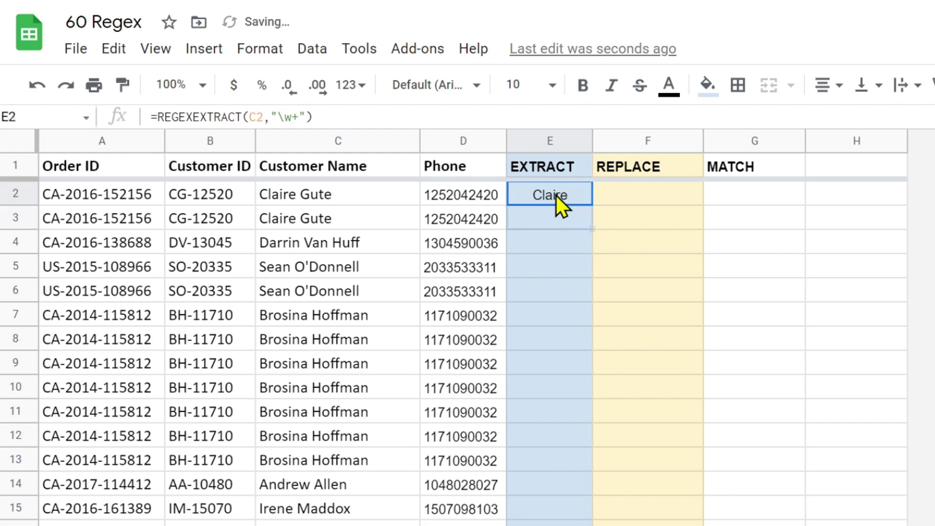
click(260, 122)
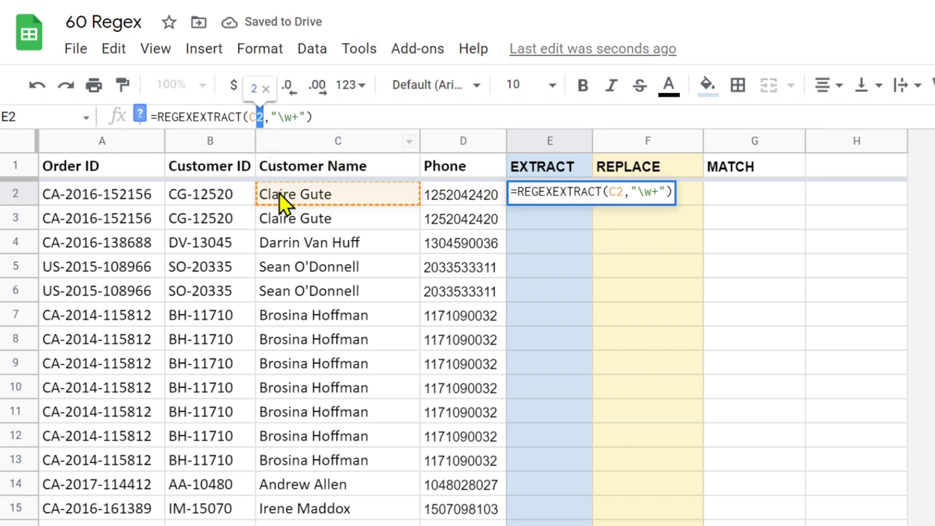
text(:c)
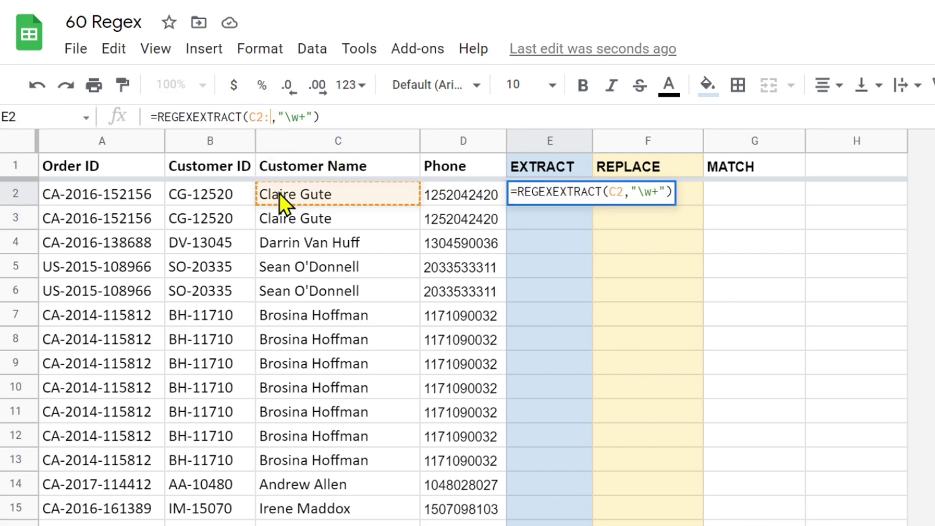
key(ctrl+shift+Return)
key(Return)
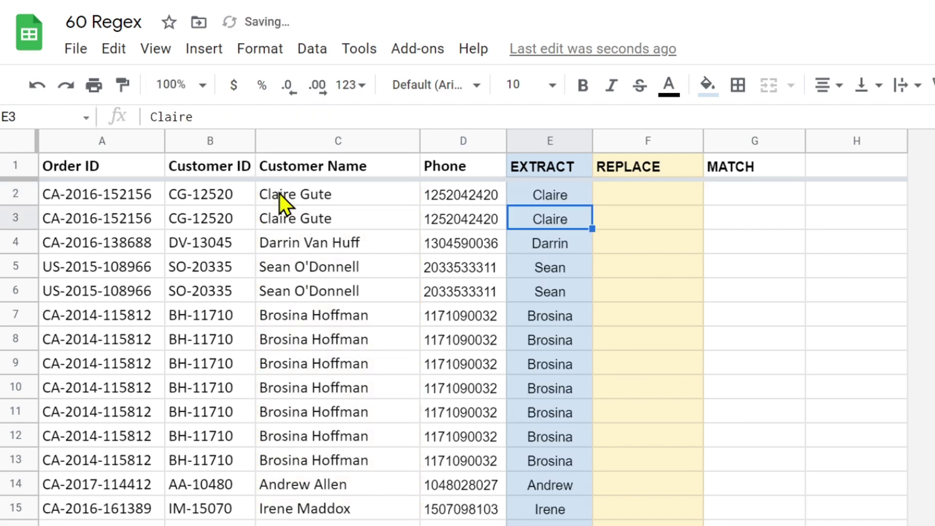
Change the pattern in the E2 formula to \w+$ to extract the last word of each customer name.
click(559, 197)
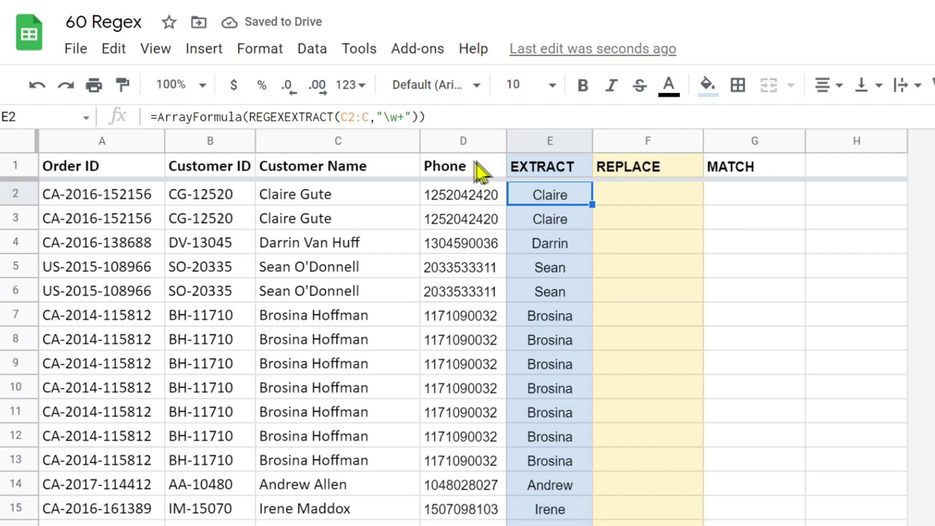
click(405, 117)
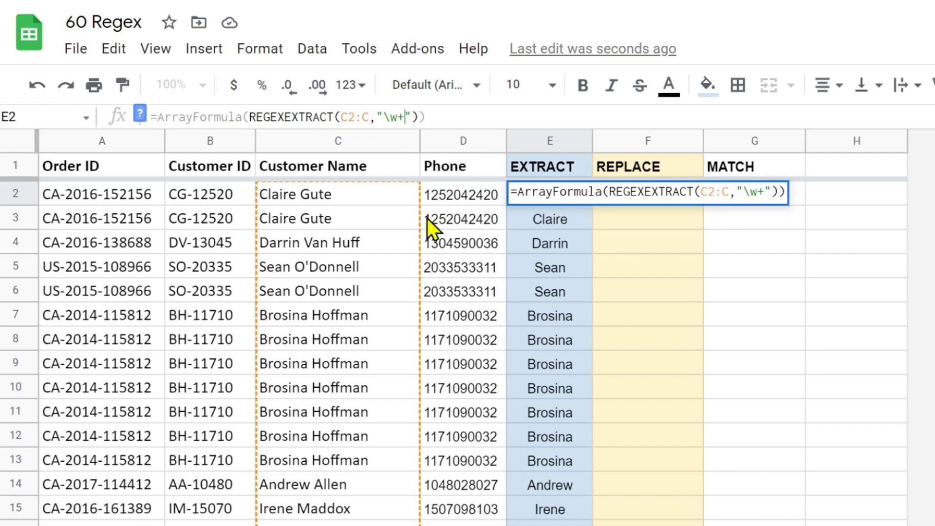
text($)
key(Return)
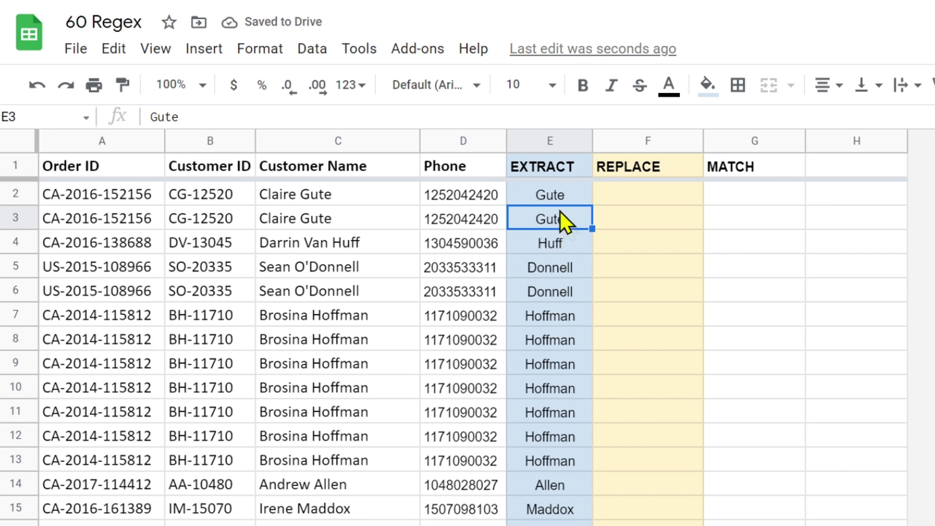
click(553, 194)
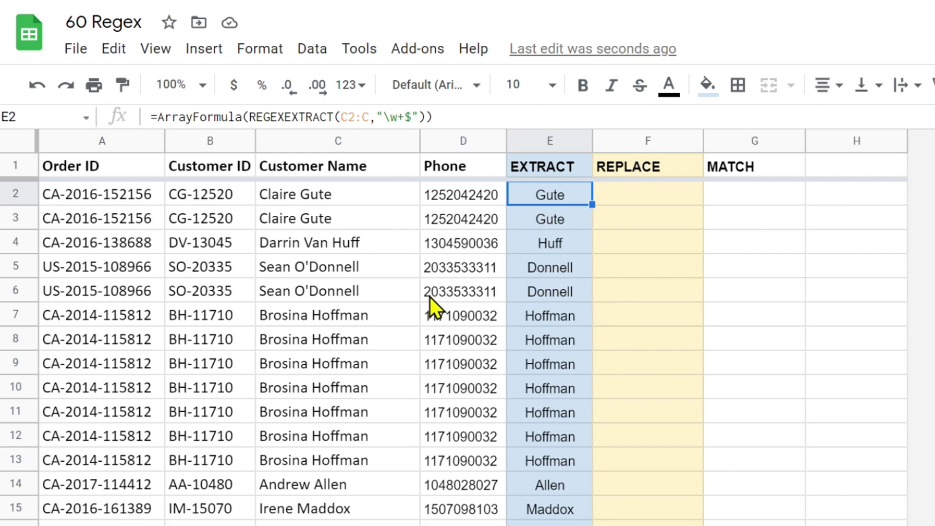
click(642, 198)
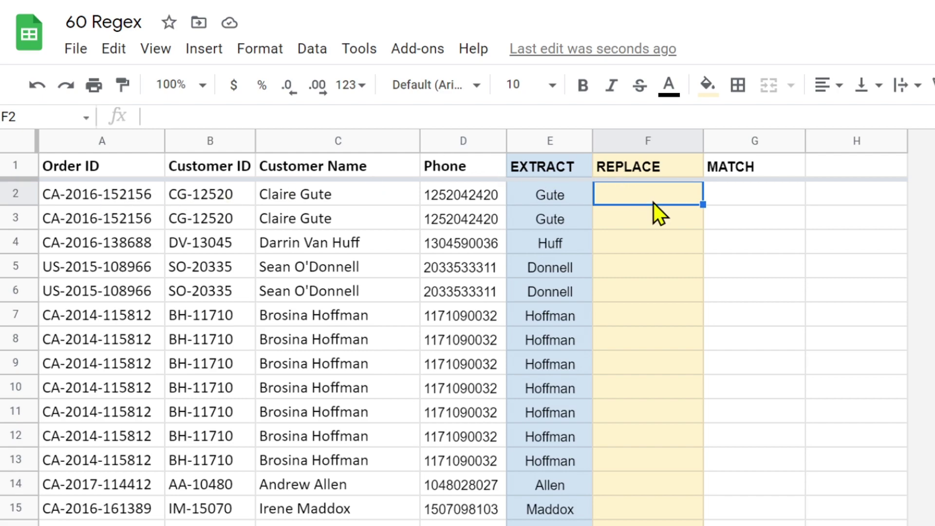
click(554, 203)
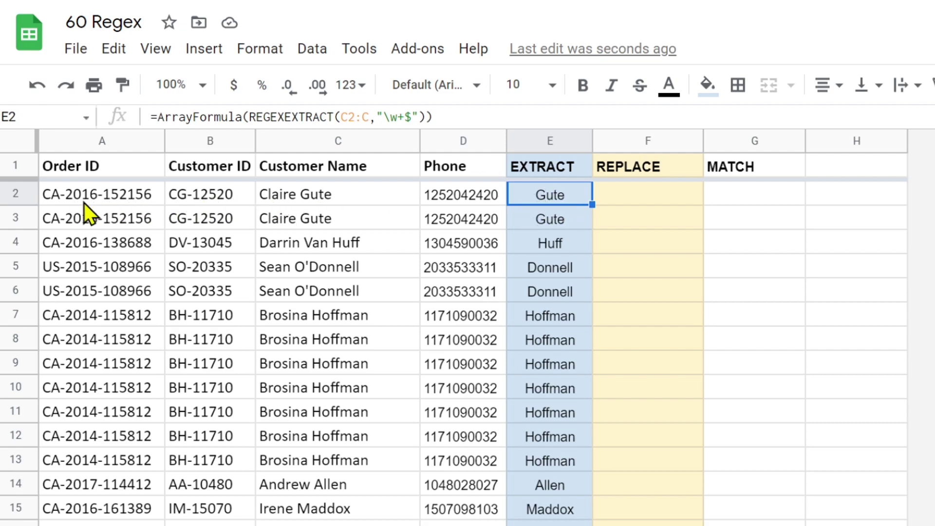
Start a REGEXREPLACE formula in F2 that takes the order ID in A2 as its text.
click(642, 194)
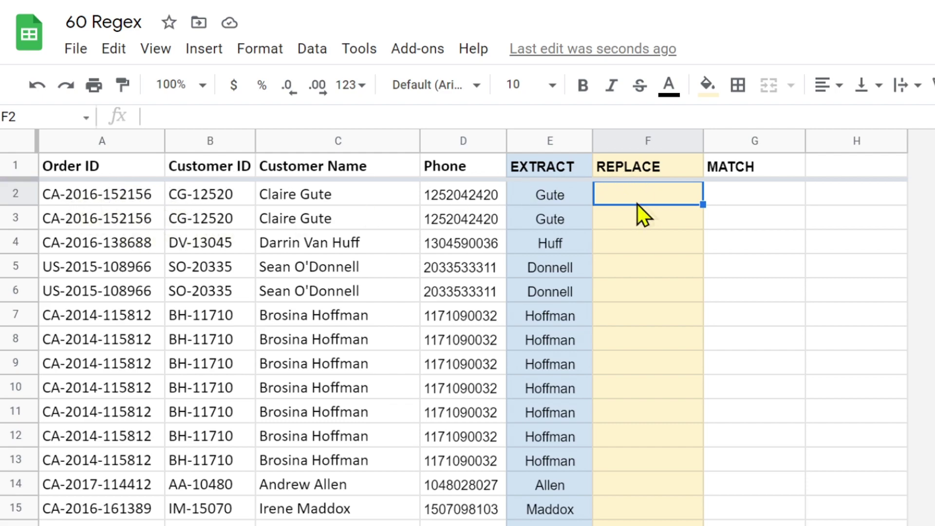
text(=)
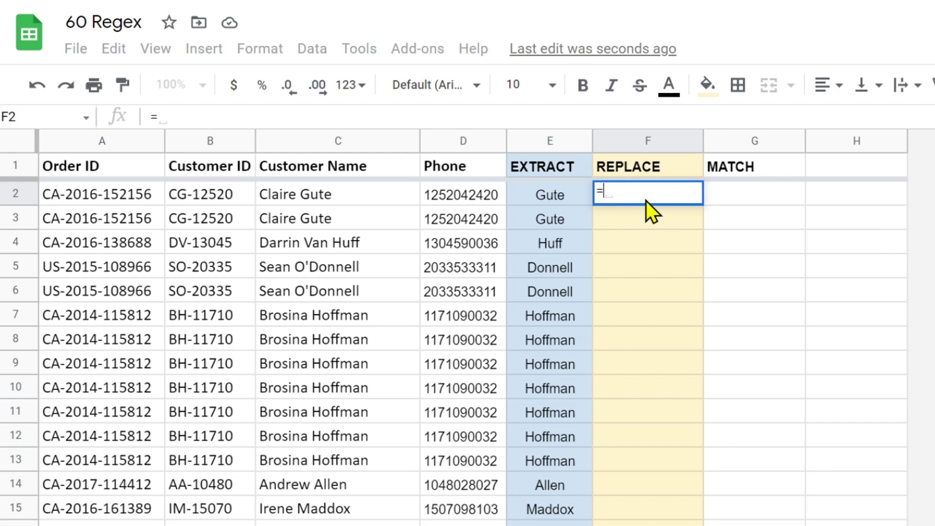
text(ge)
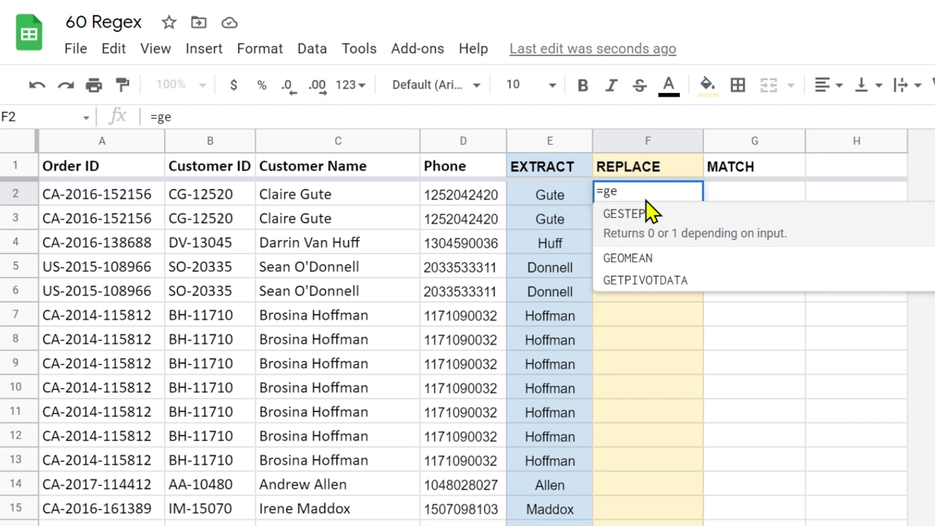
key(BackSpace)
key(BackSpace)
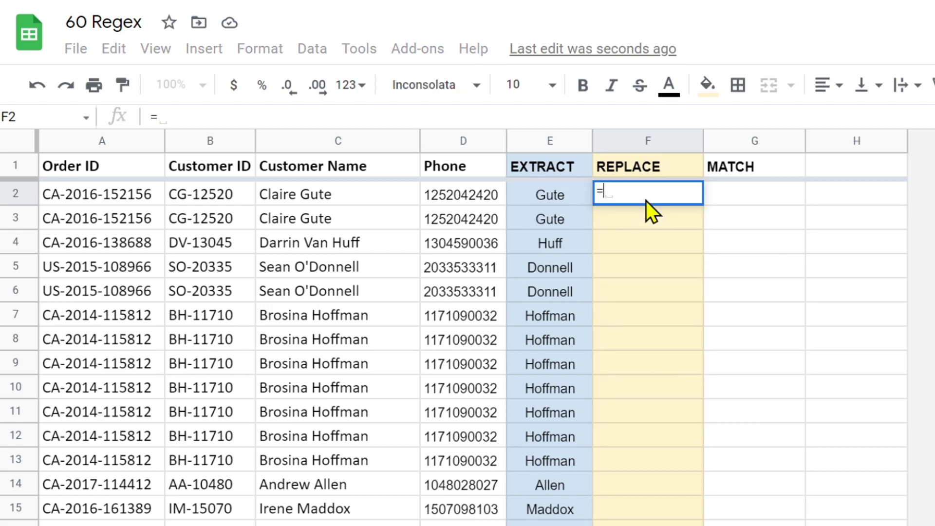
key(BackSpace)
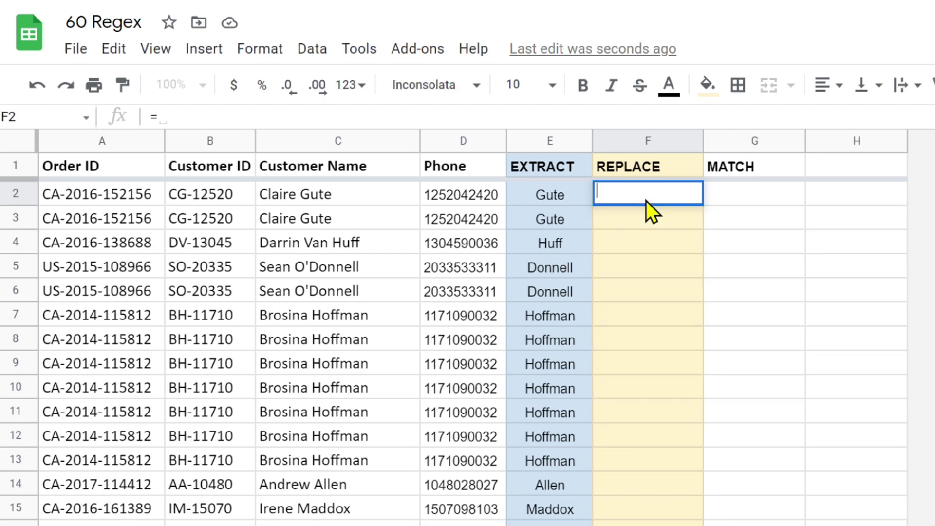
text(=rege)
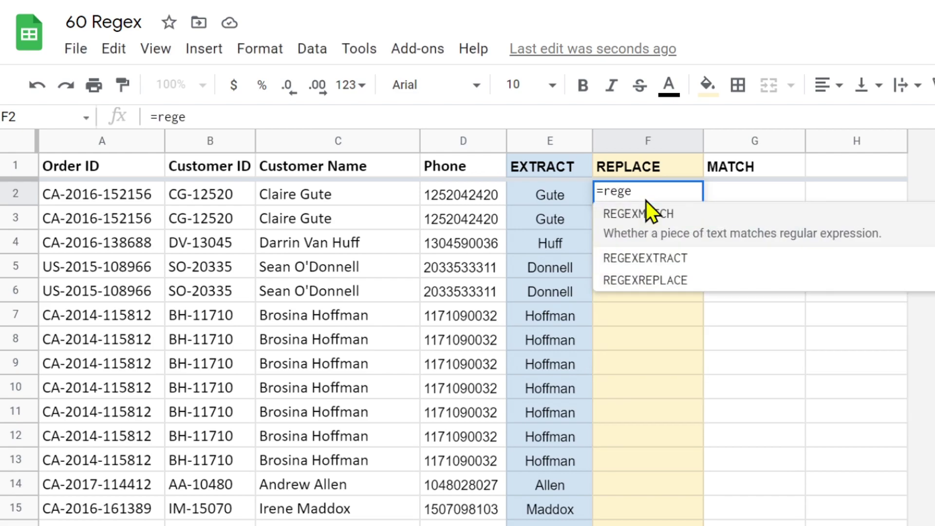
click(646, 261)
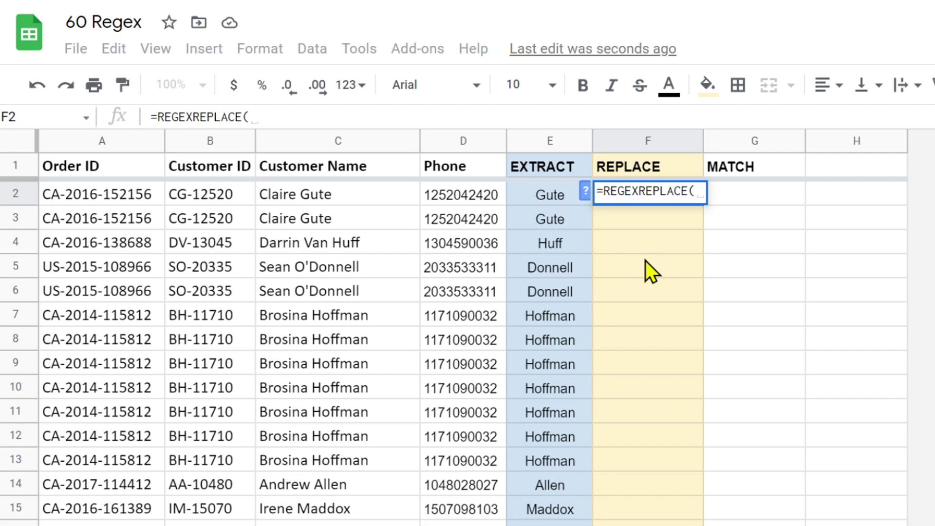
click(101, 198)
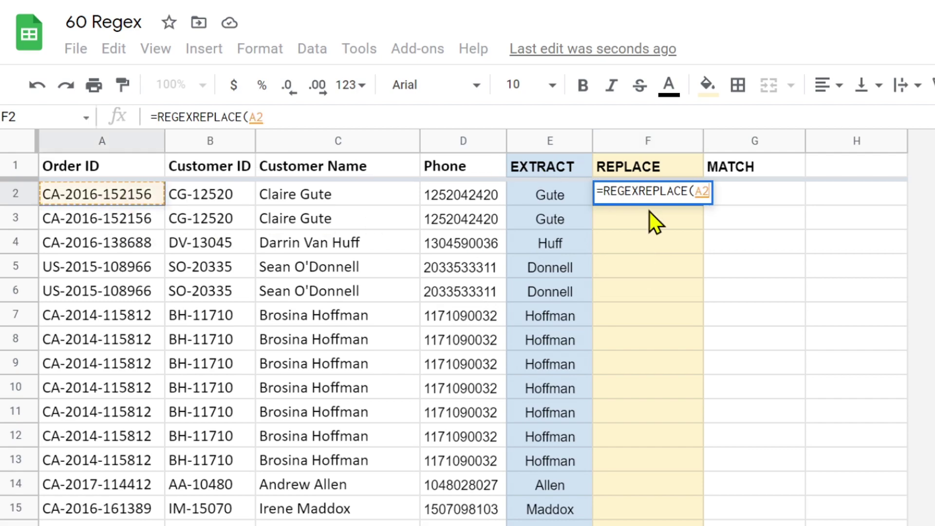
text(,)
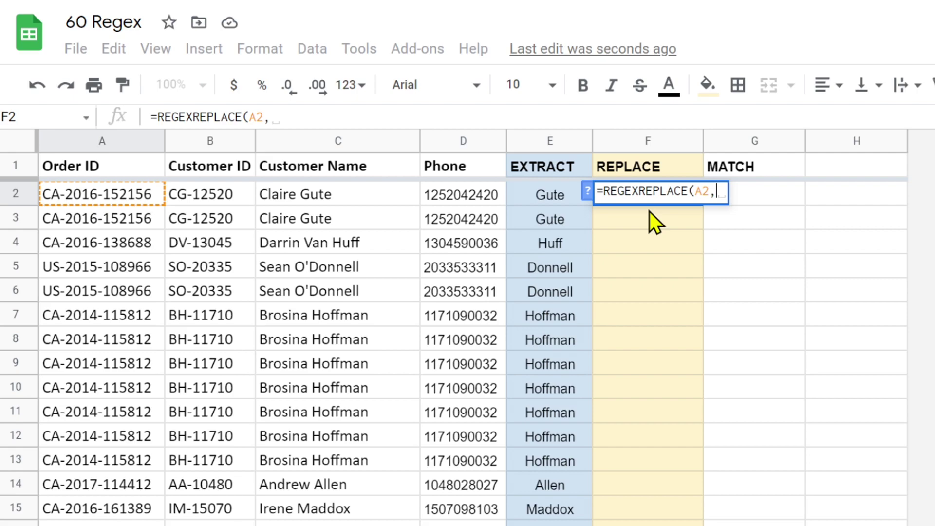
Complete the F2 formula with empty pattern and replacement quotes and enter it as =REGEXREPLACE(A2,"","").
click(587, 195)
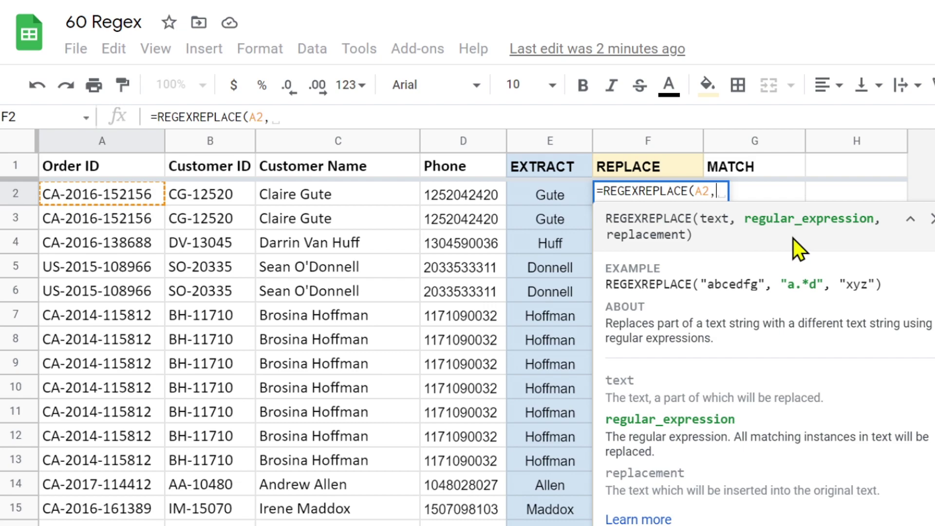
text("")
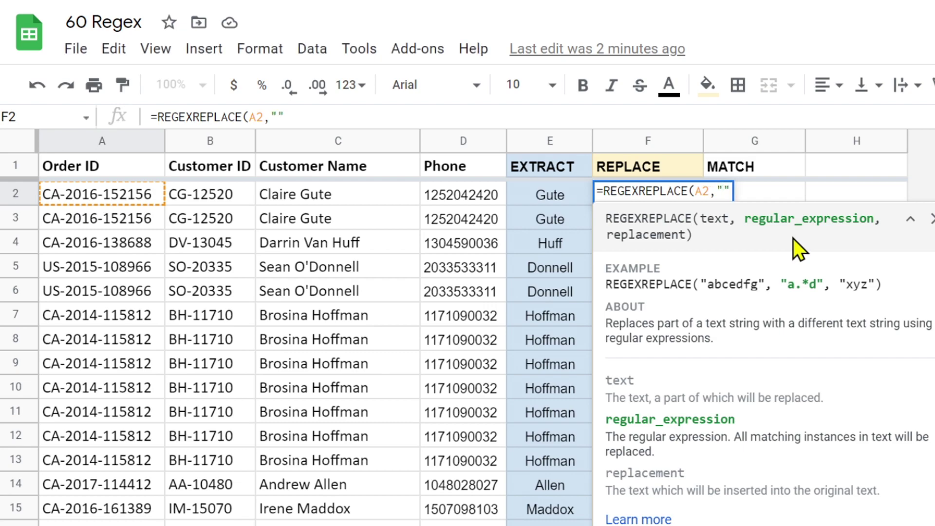
text(,""))
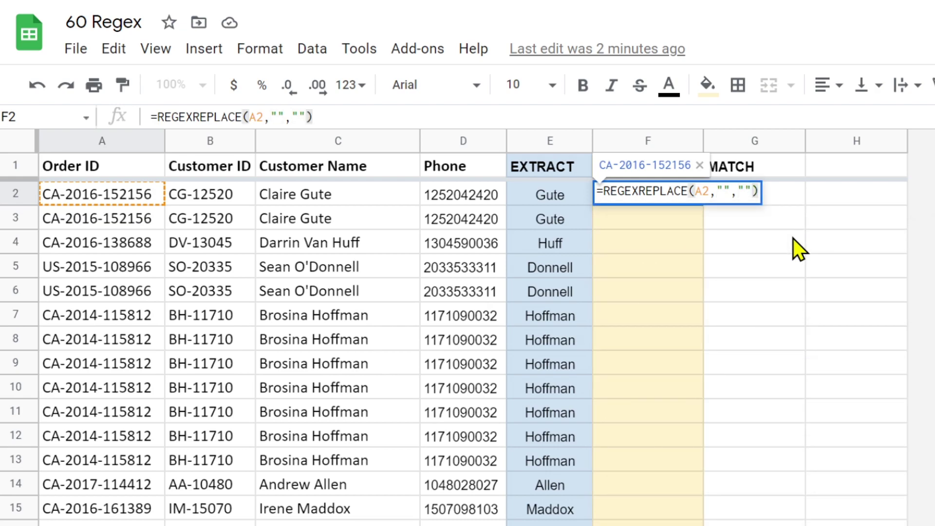
key(Return)
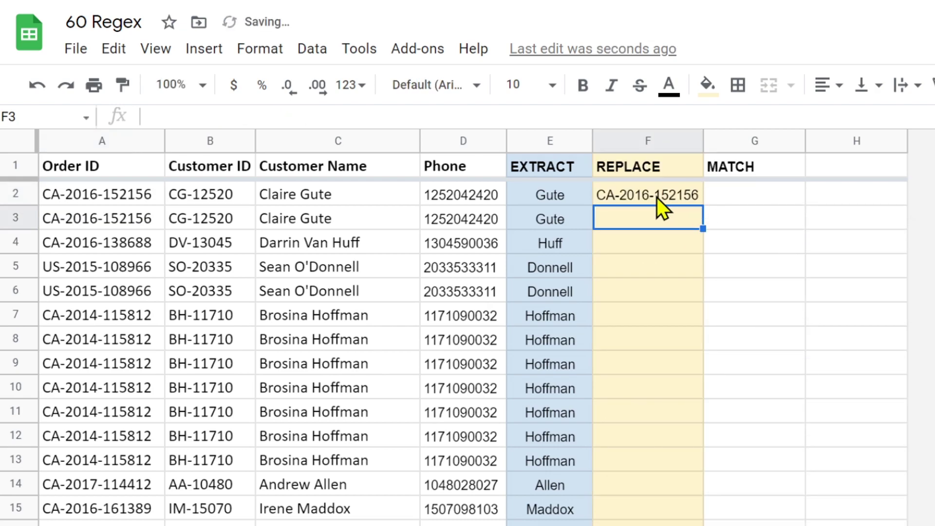
Extend the F2 formula's range to A2:A inside an ArrayFormula and slightly widen the REPLACE column.
click(656, 197)
click(267, 119)
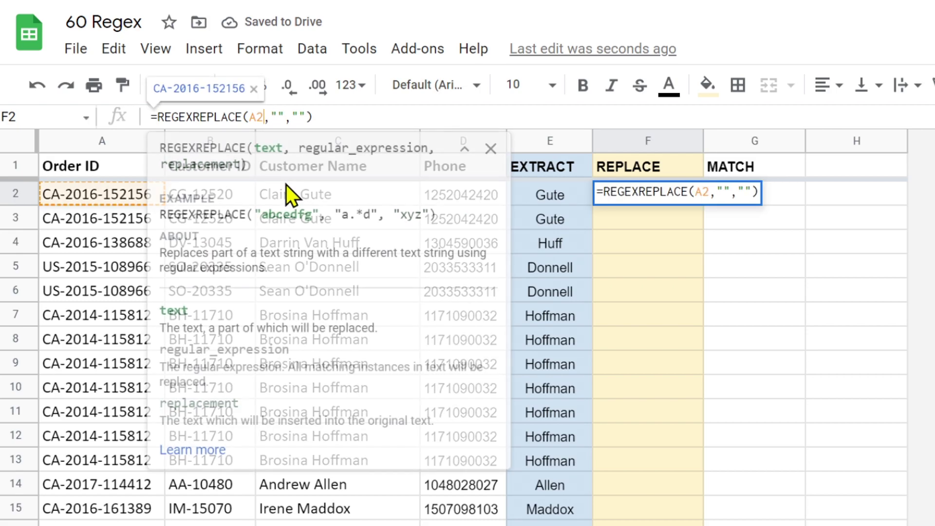
text(:a)
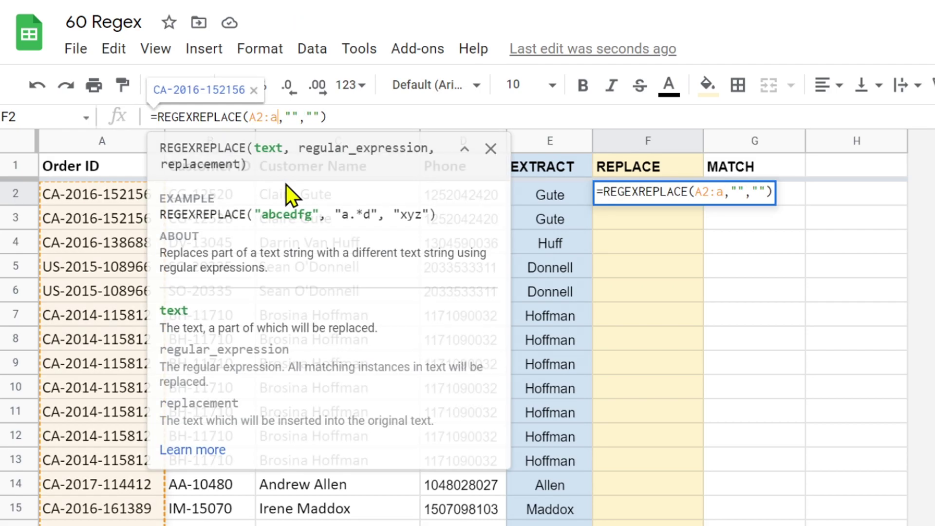
key(ctrl+shift+Return)
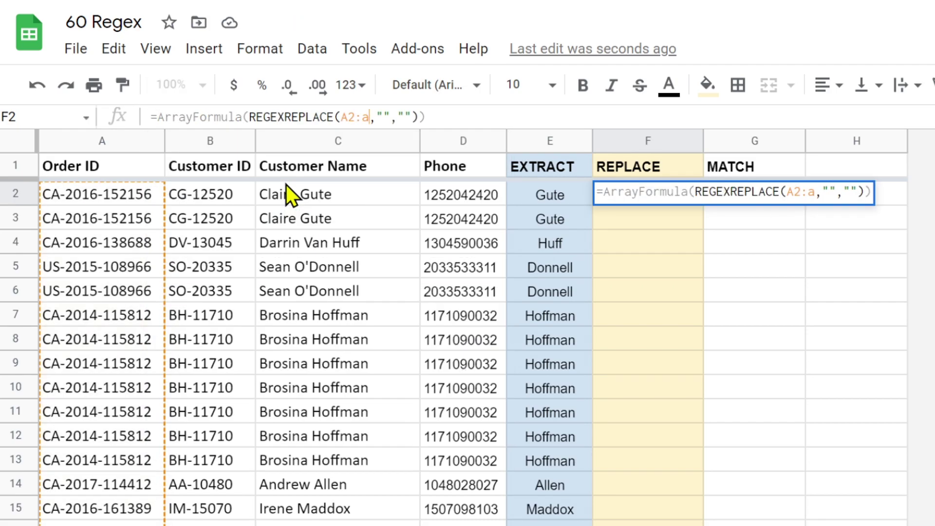
key(Return)
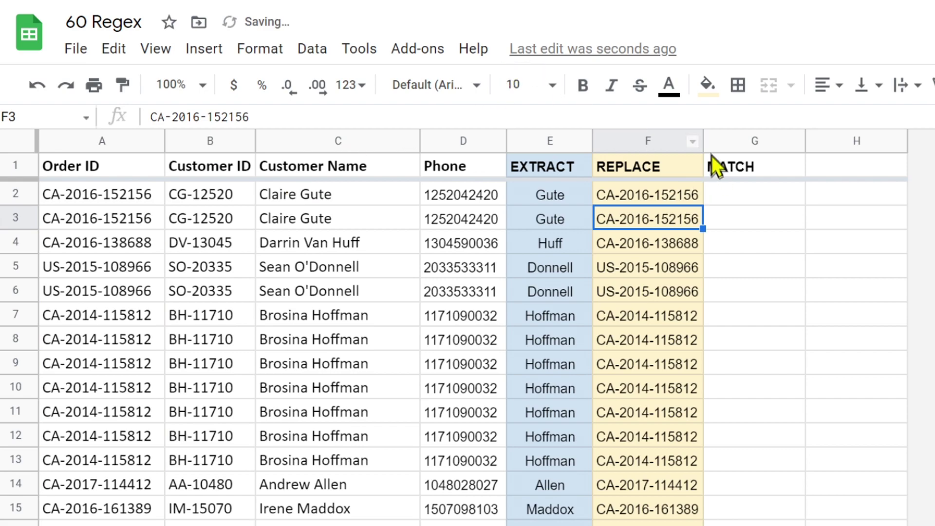
drag(704, 140, 715, 140)
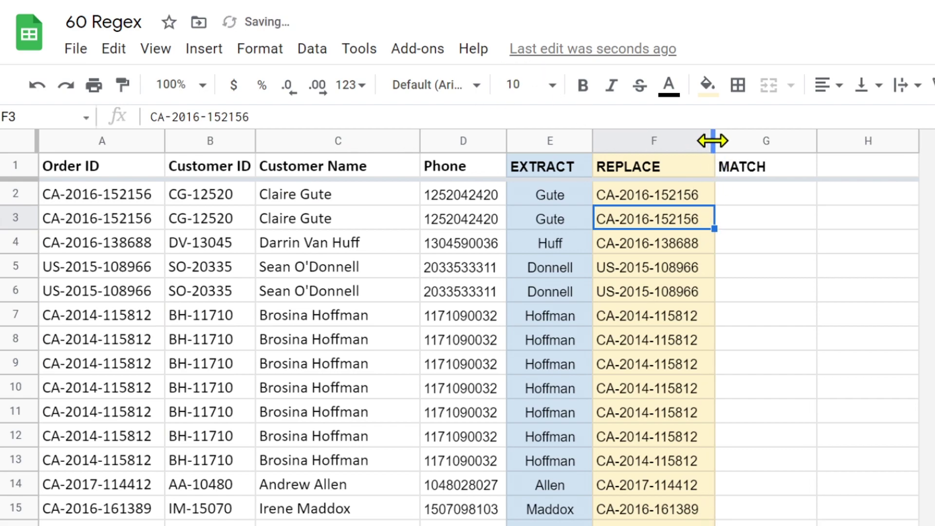
Fill in \d+ as the pattern in the F2 formula to strip all digits from the order IDs.
double_click(655, 191)
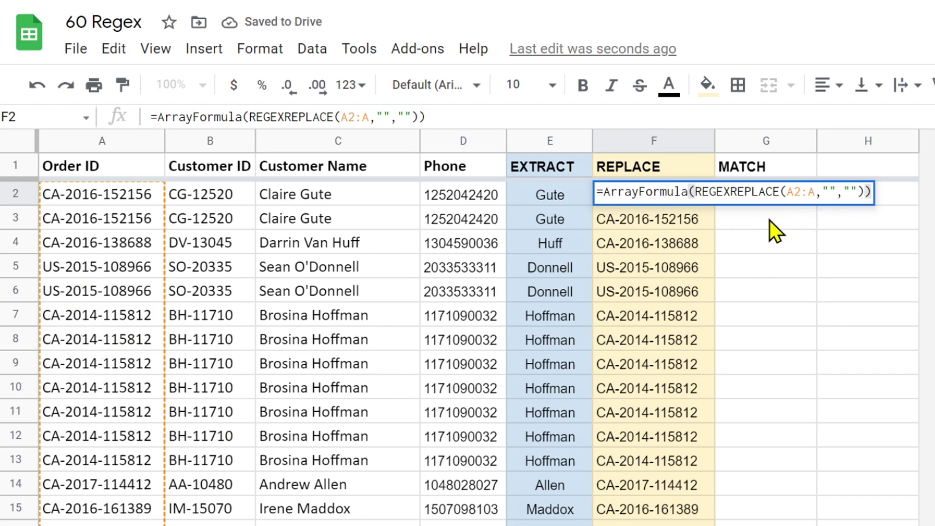
click(830, 192)
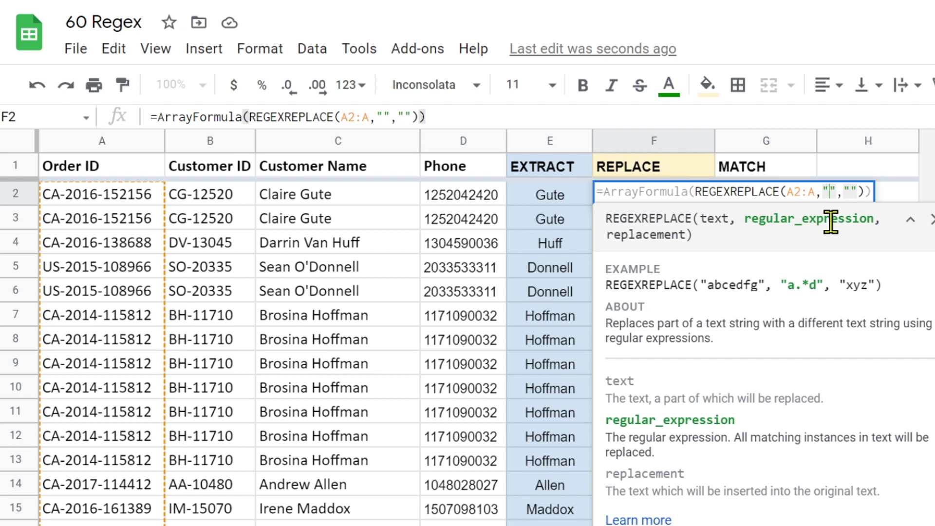
text(\)
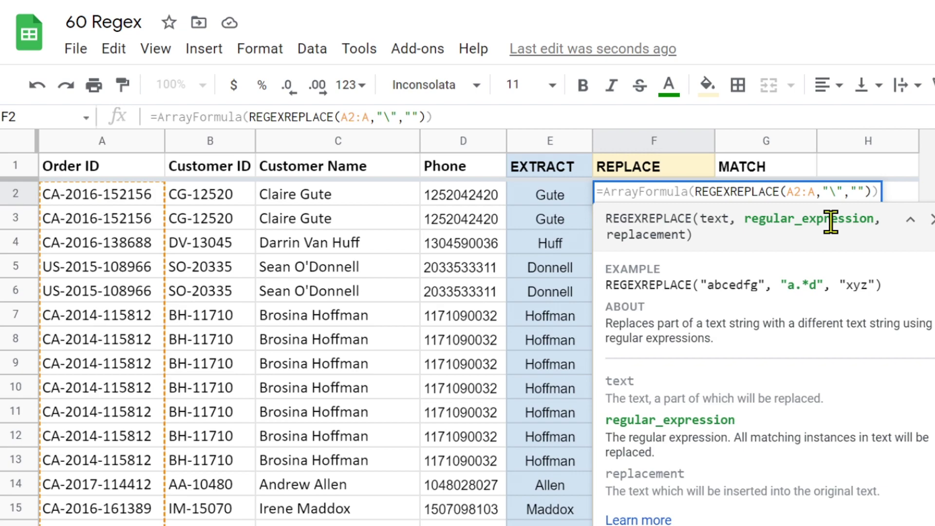
text(d)
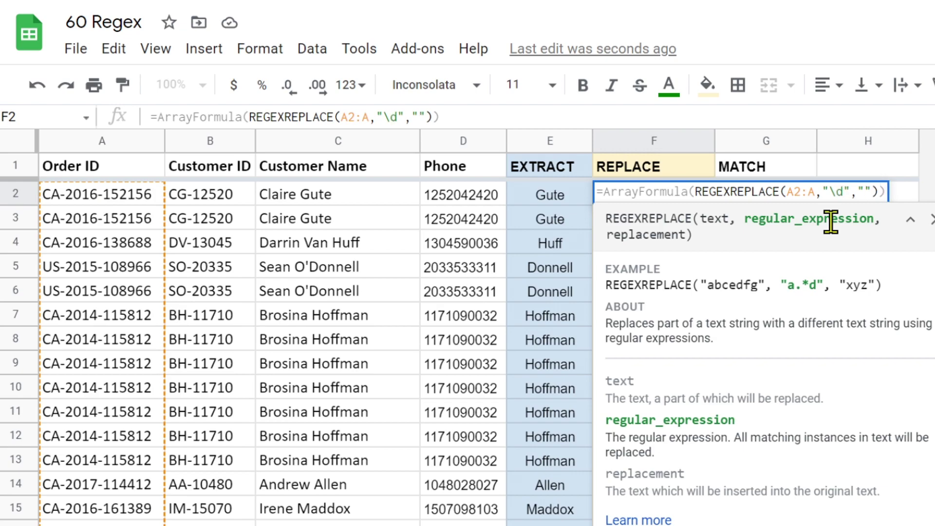
text(+)
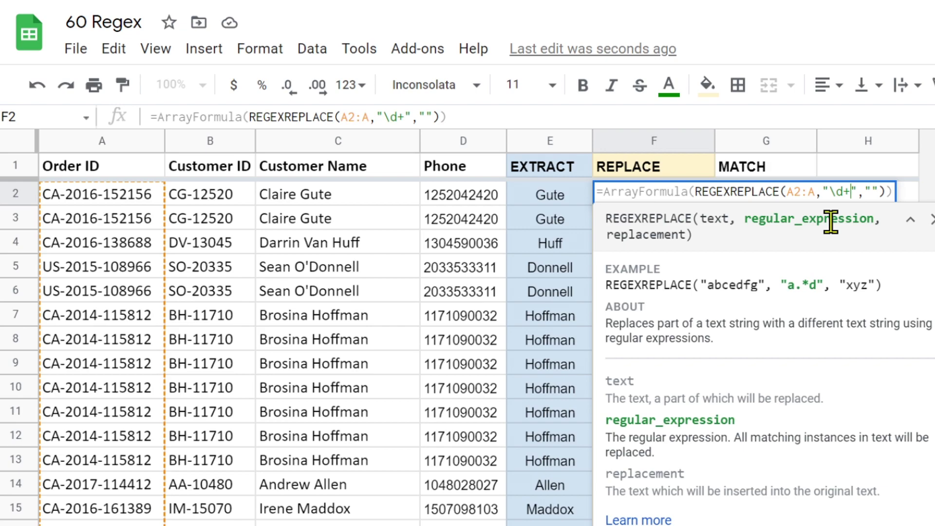
key(Return)
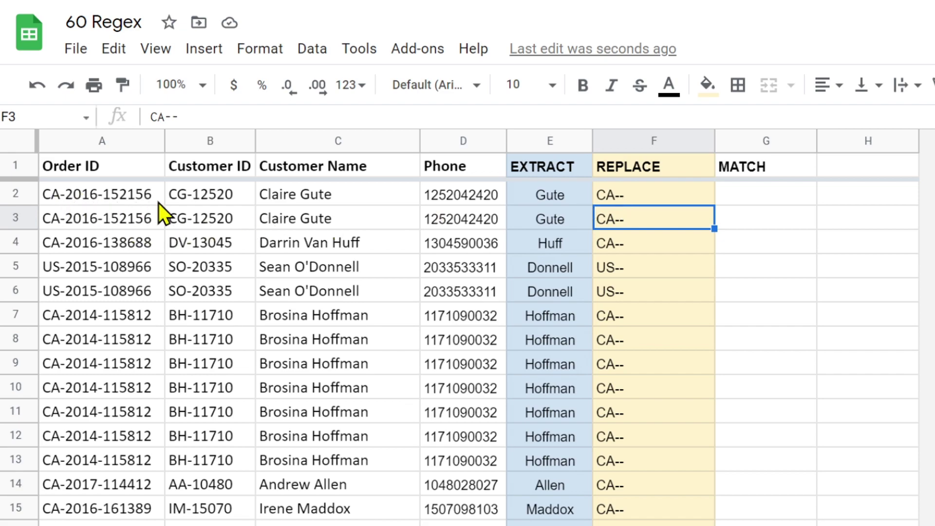
Enclose the pattern in the F2 formula in square brackets so it reads [\d+], and enter the formula.
click(637, 200)
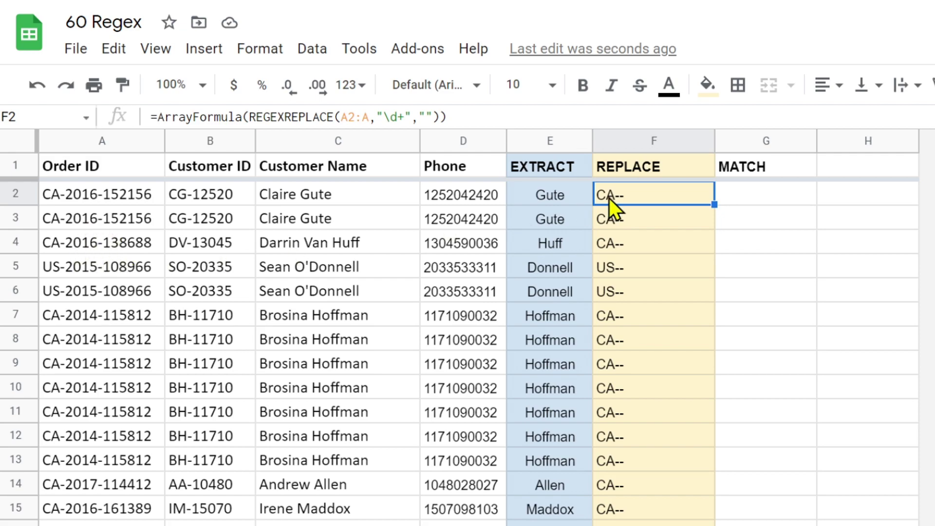
double_click(630, 197)
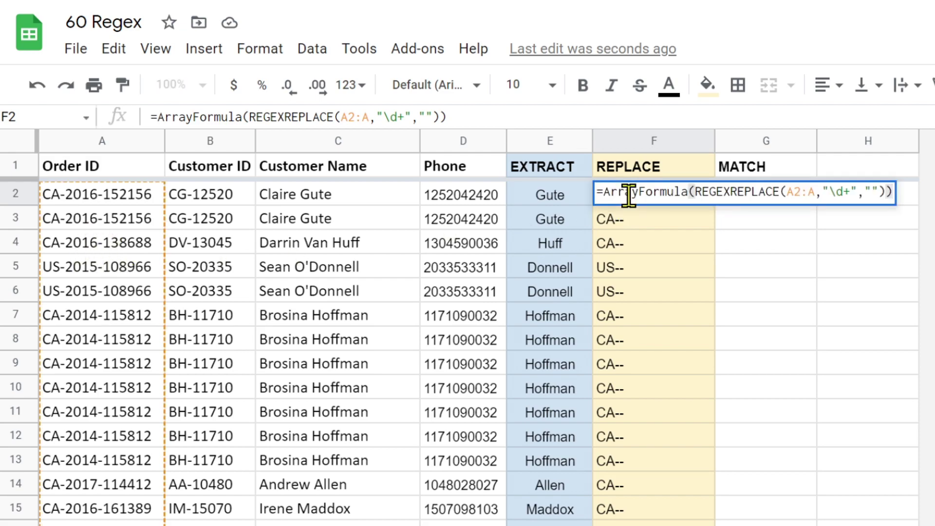
click(824, 192)
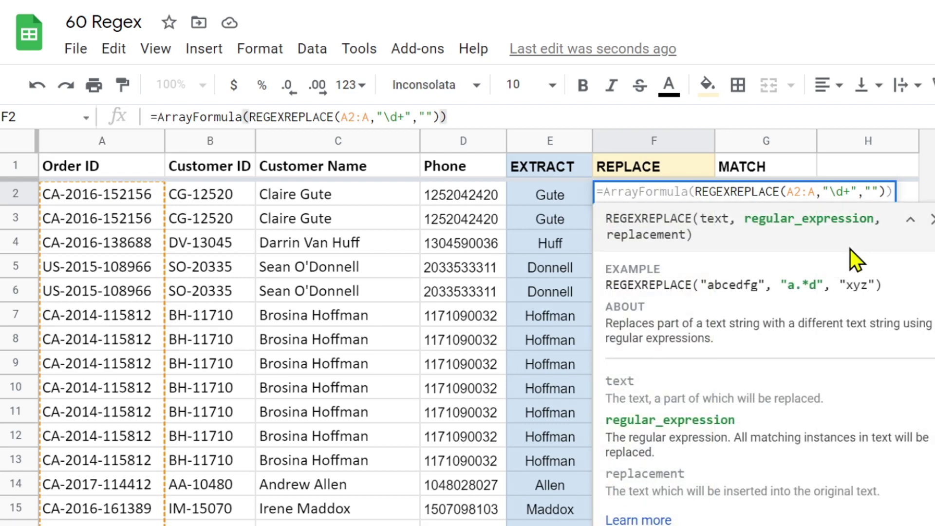
text([)
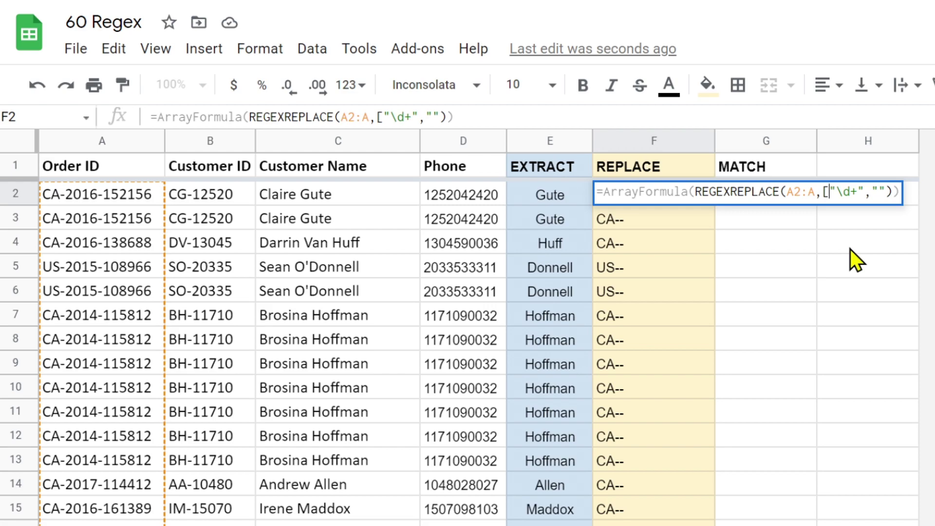
key(BackSpace)
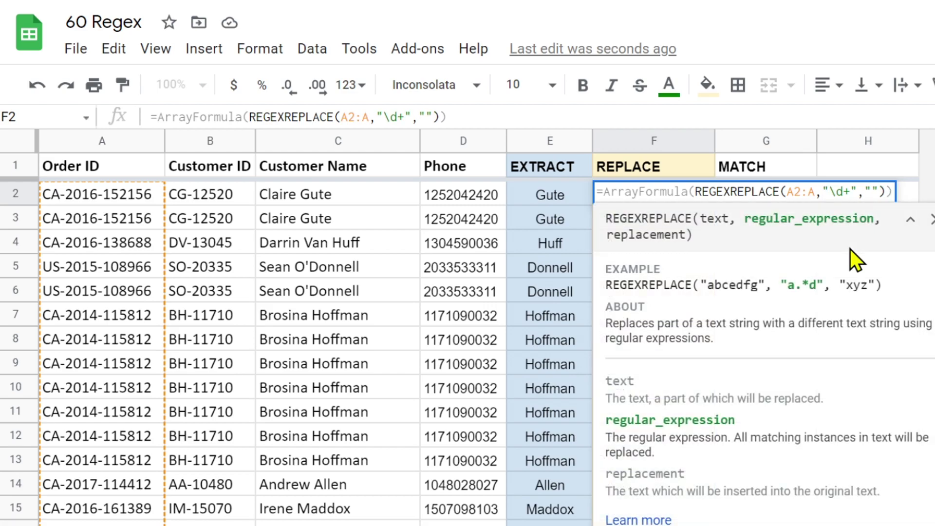
text([)
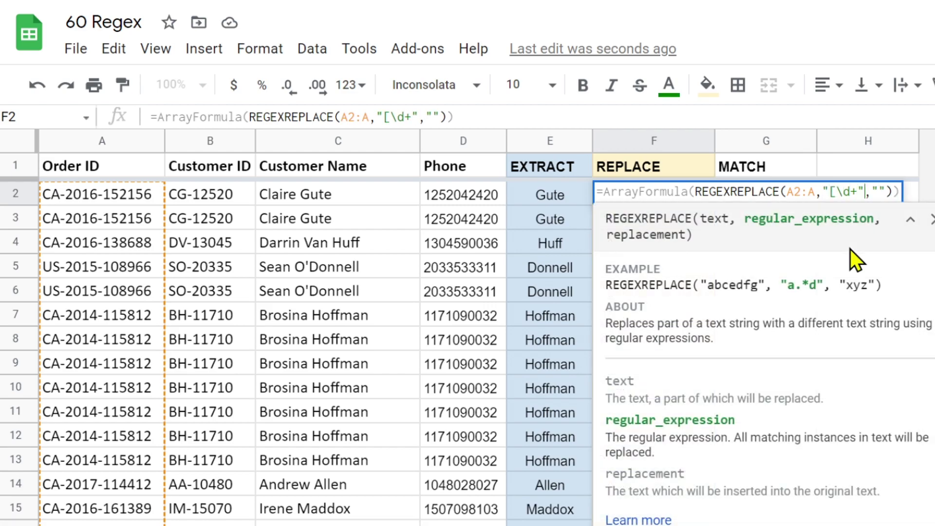
text(])
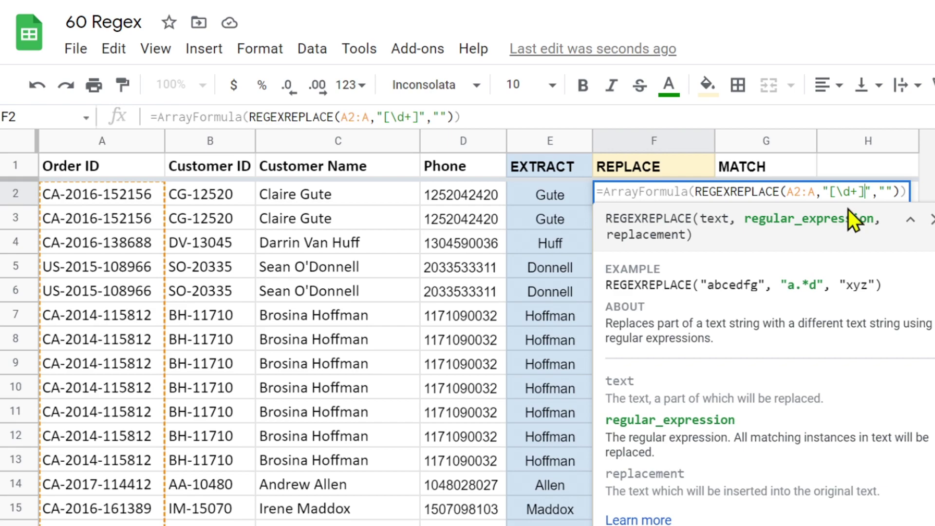
key(Return)
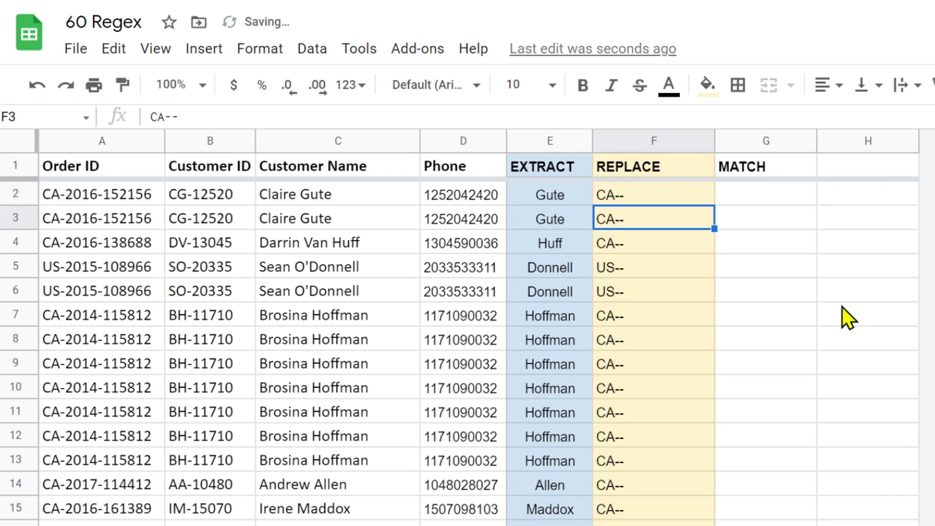
Negate the bracketed pattern in the F2 formula so it reads [^\d+], keeping only the digits of the order IDs.
click(653, 197)
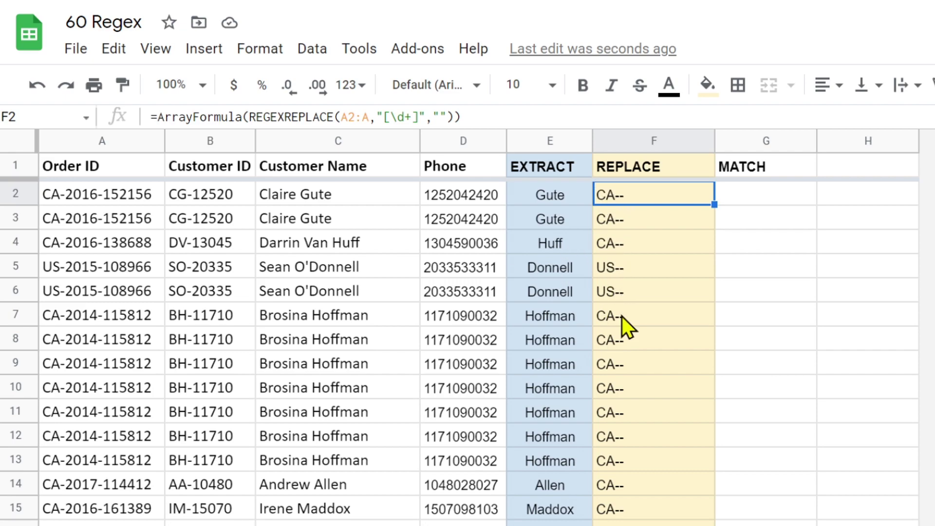
click(390, 117)
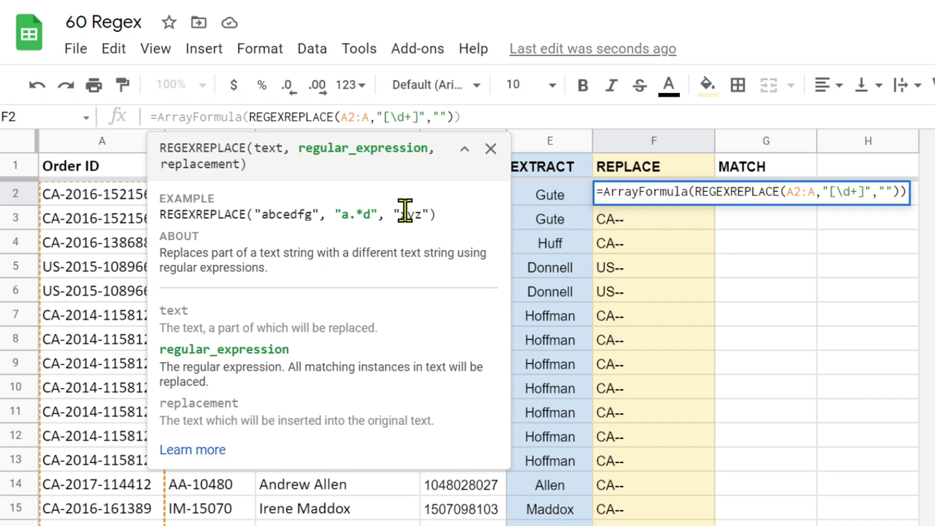
text(^)
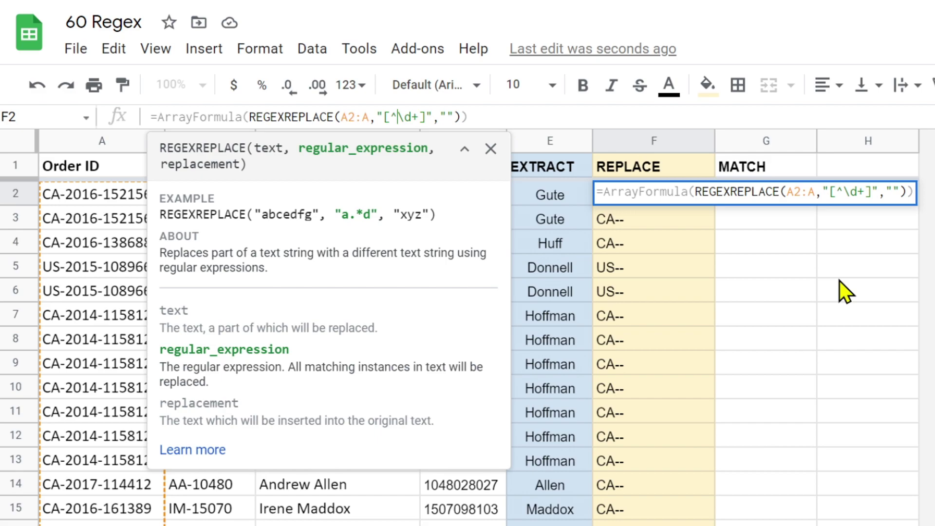
key(Return)
click(645, 197)
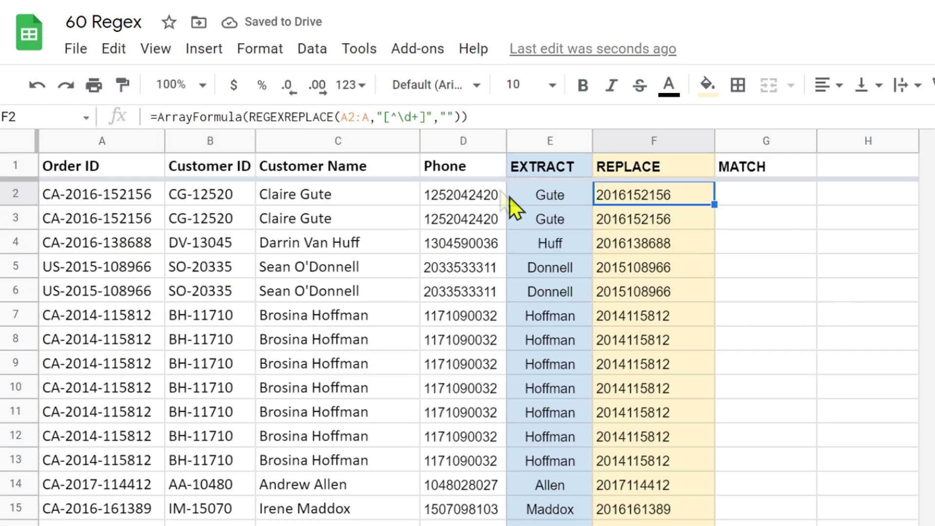
click(452, 117)
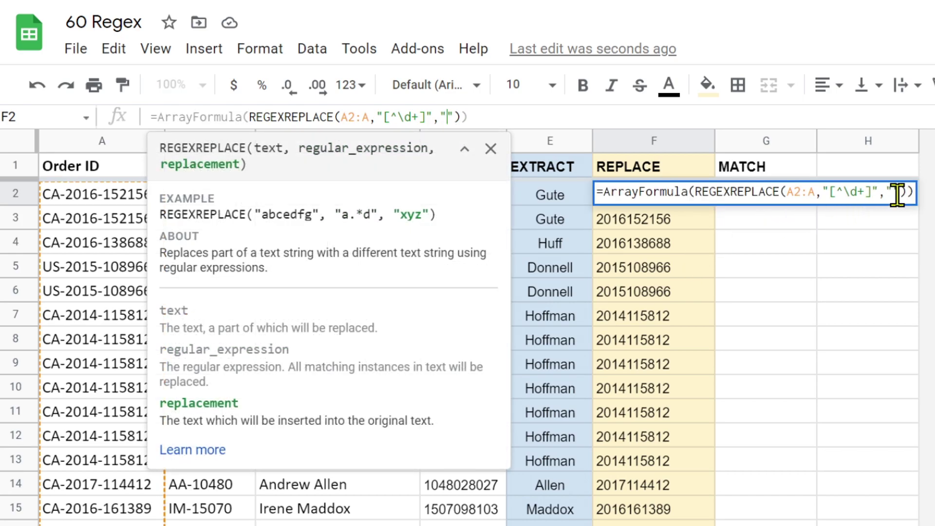
click(653, 338)
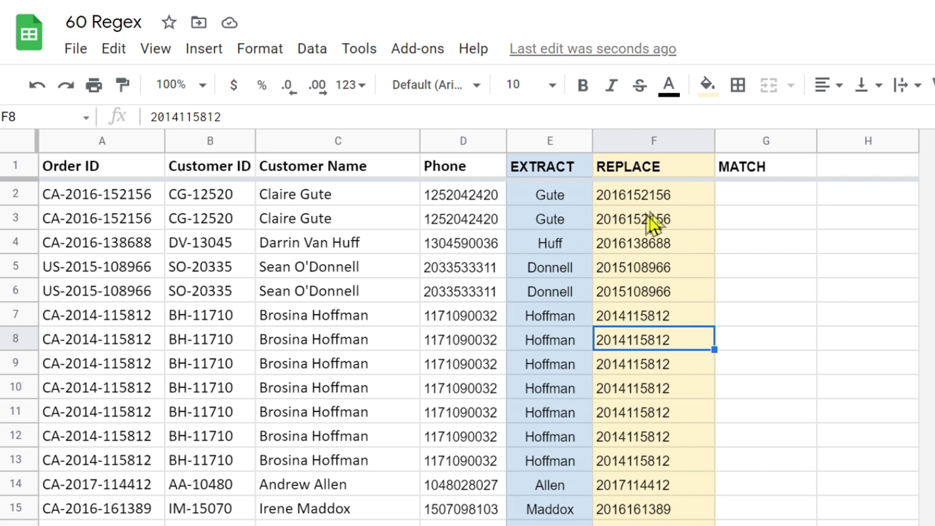
Enter =REGEXMATCH(C2,"") in G2 to test the first customer name against an empty pattern.
click(771, 197)
text(=)
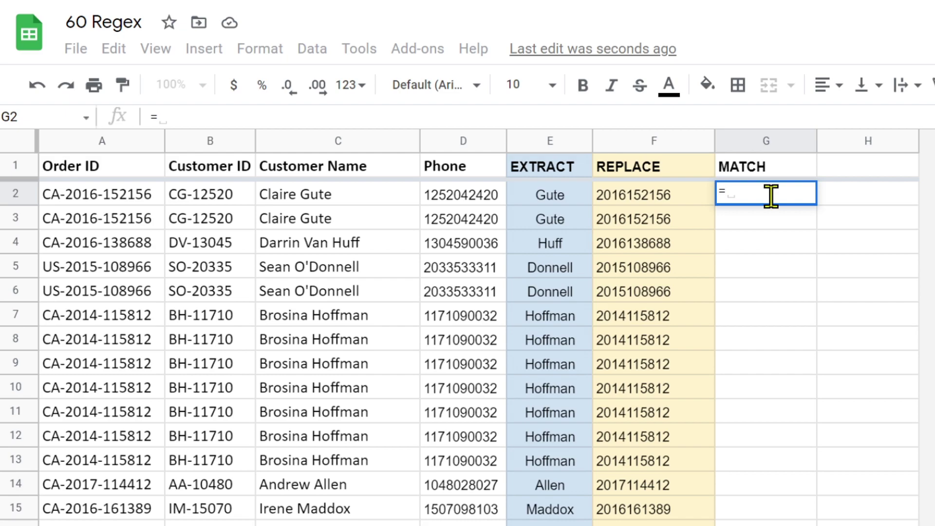
text(regex)
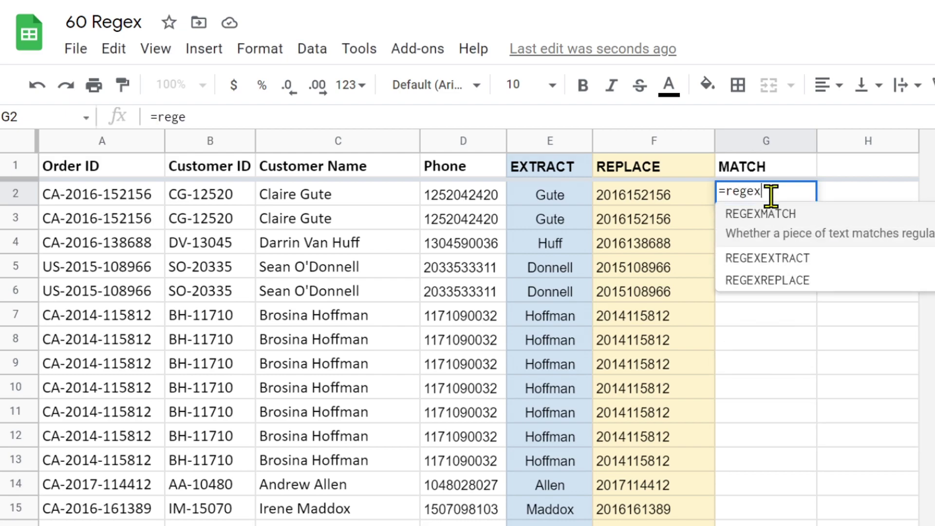
click(757, 223)
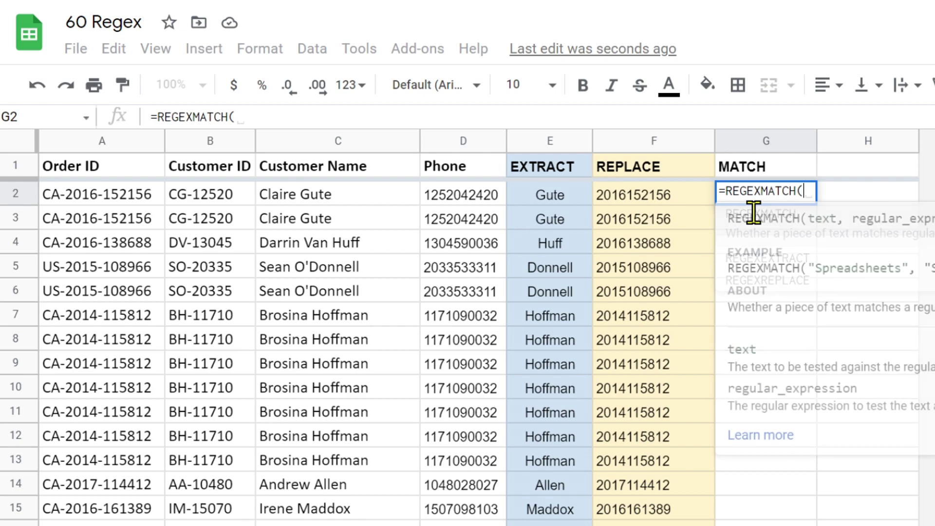
click(314, 201)
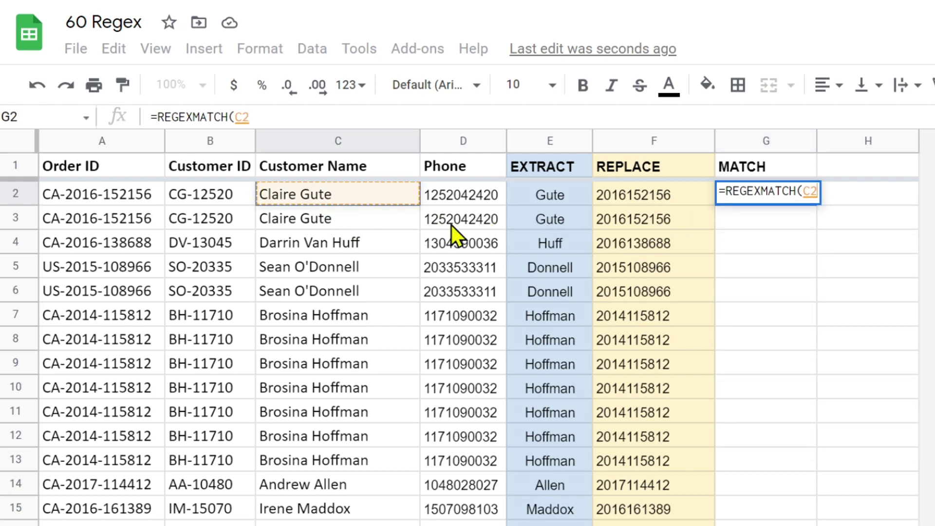
text(, )
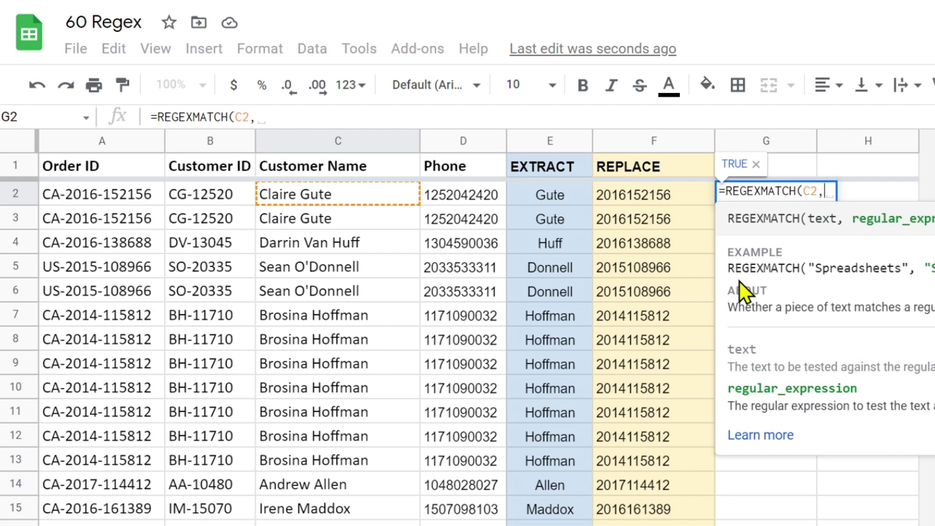
text("")
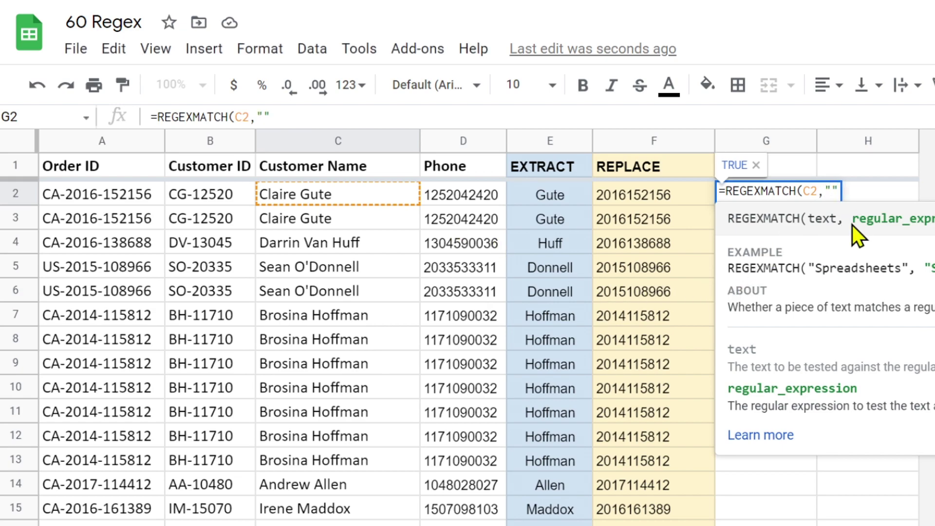
text())
key(Return)
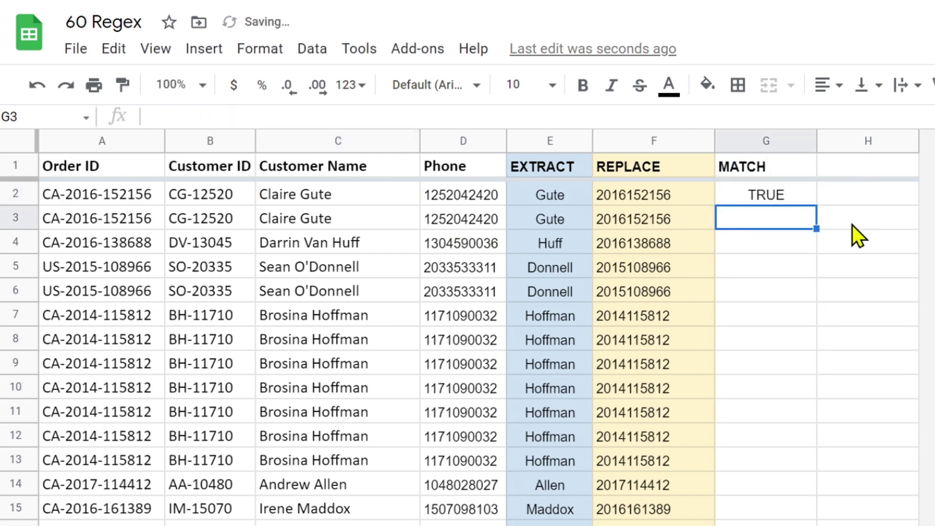
Set the pattern in the G2 formula to \d and fill the formula down through G5.
click(781, 197)
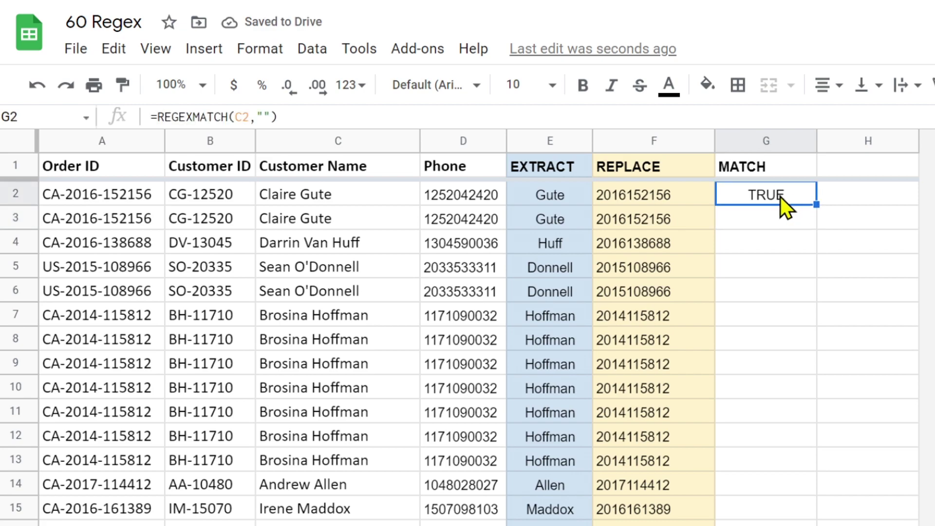
double_click(763, 192)
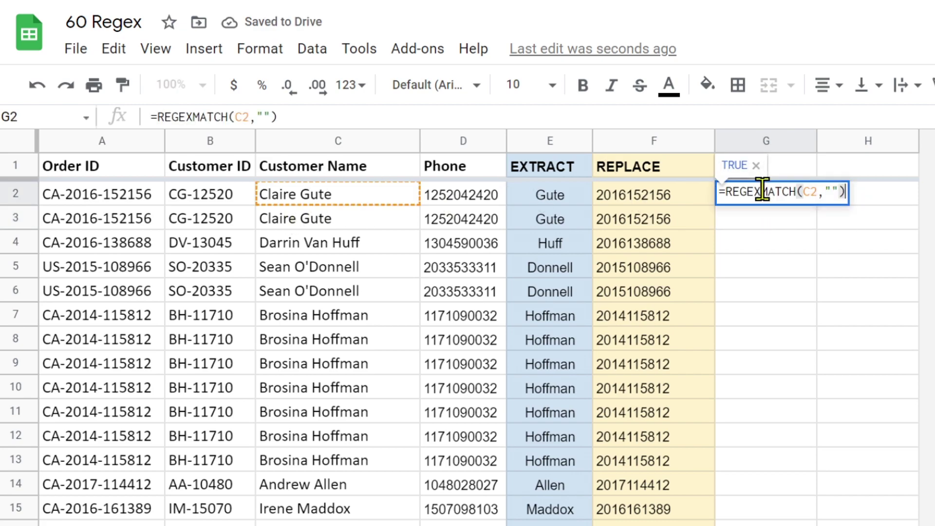
click(833, 192)
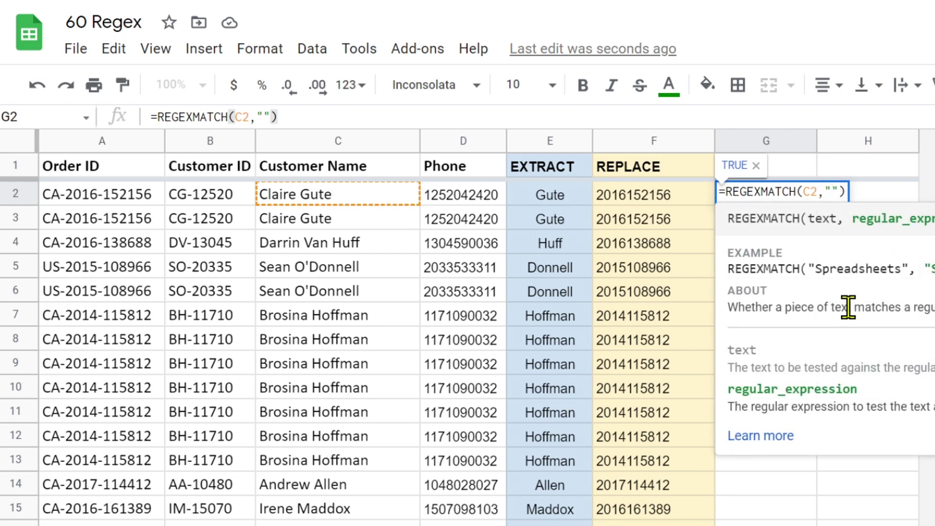
text(\d)
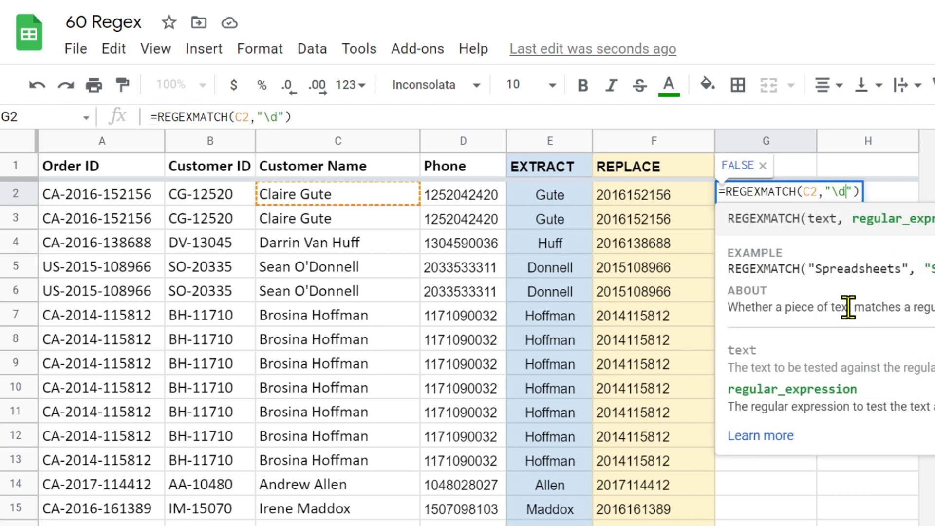
key(Return)
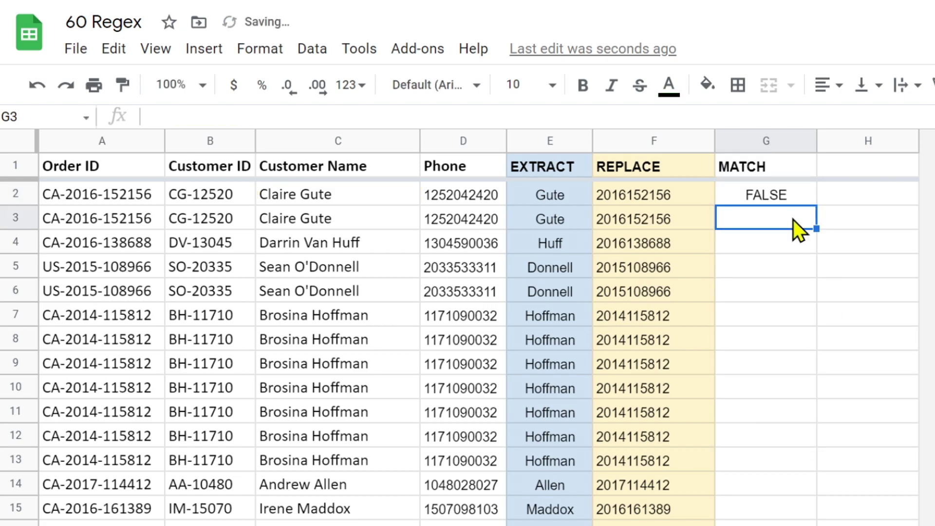
click(773, 198)
drag(817, 205, 812, 282)
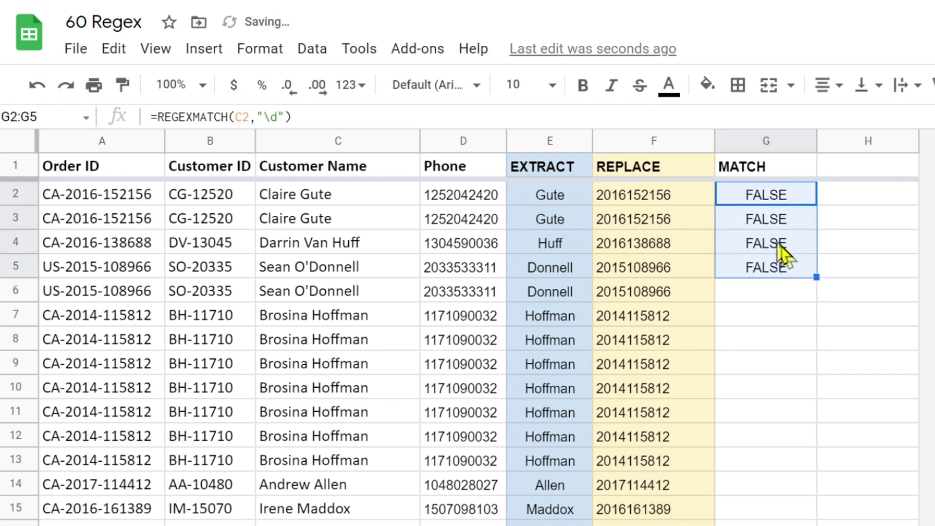
Append a space and the digit 2 to the customer name in C3, and check the match result in G3.
click(326, 225)
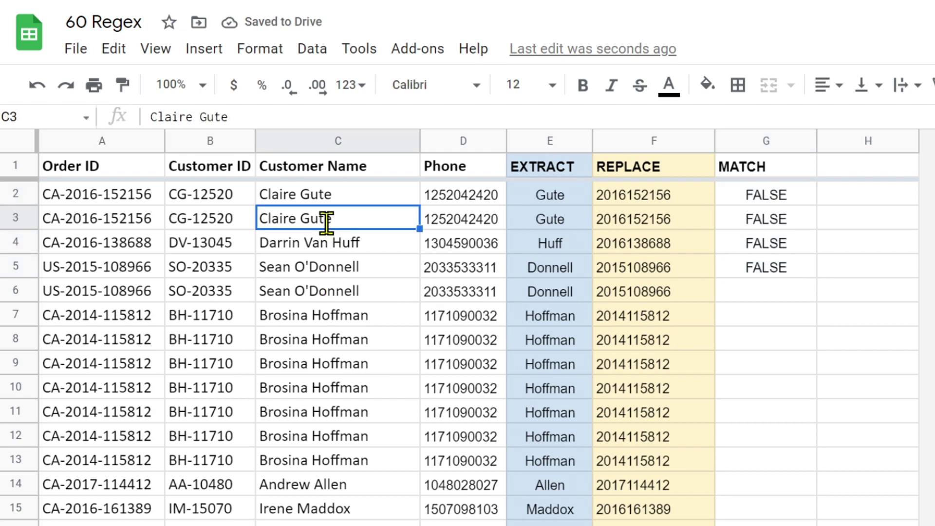
key(Return)
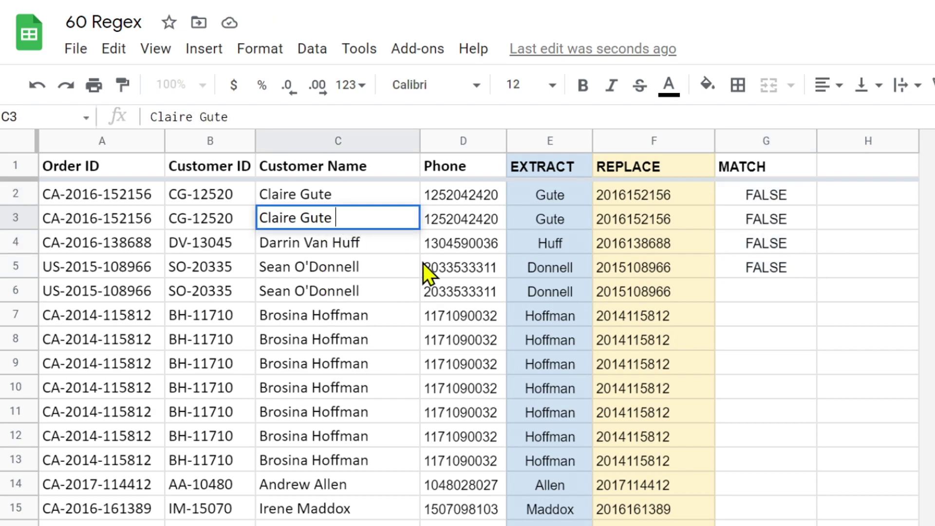
text(2)
key(Return)
click(805, 227)
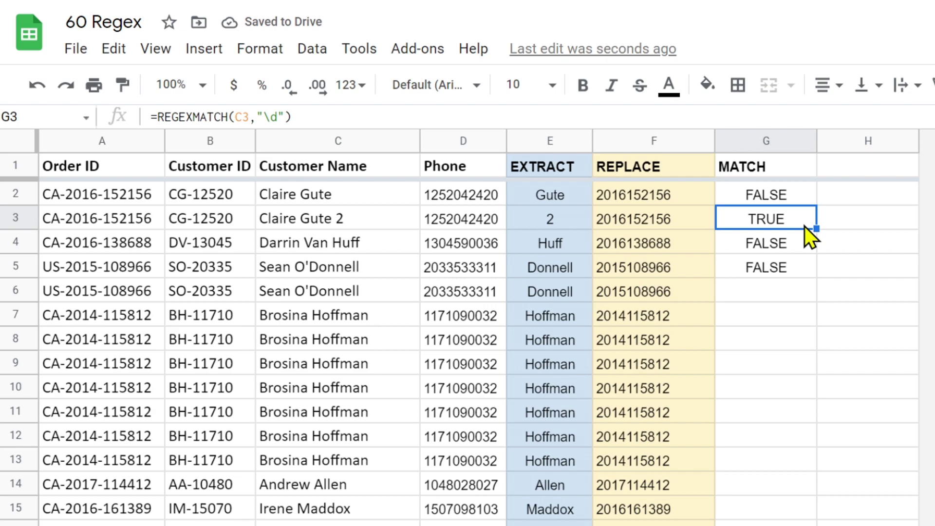
Compare the MATCH results with the customer names, and review the formulas in G3, E2 and F2, including the caret in F2's pattern.
click(770, 196)
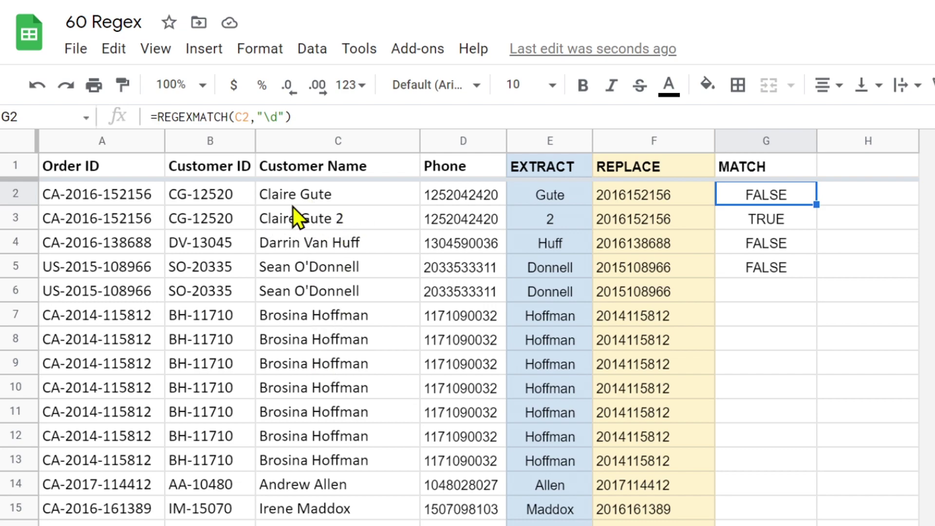
click(336, 222)
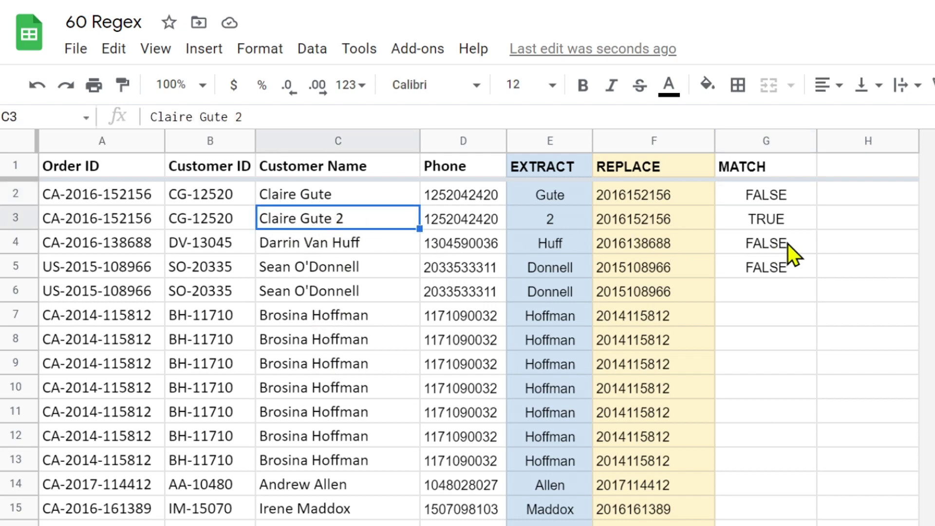
click(767, 221)
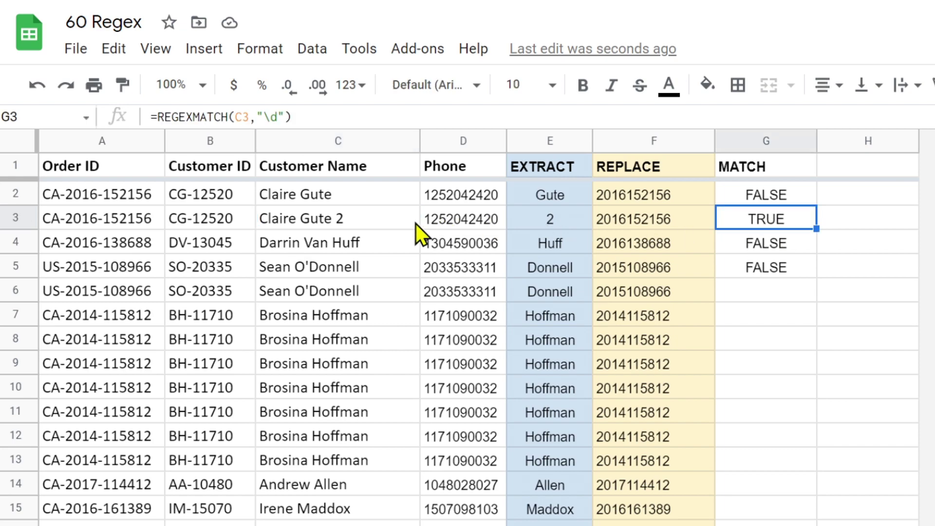
double_click(771, 224)
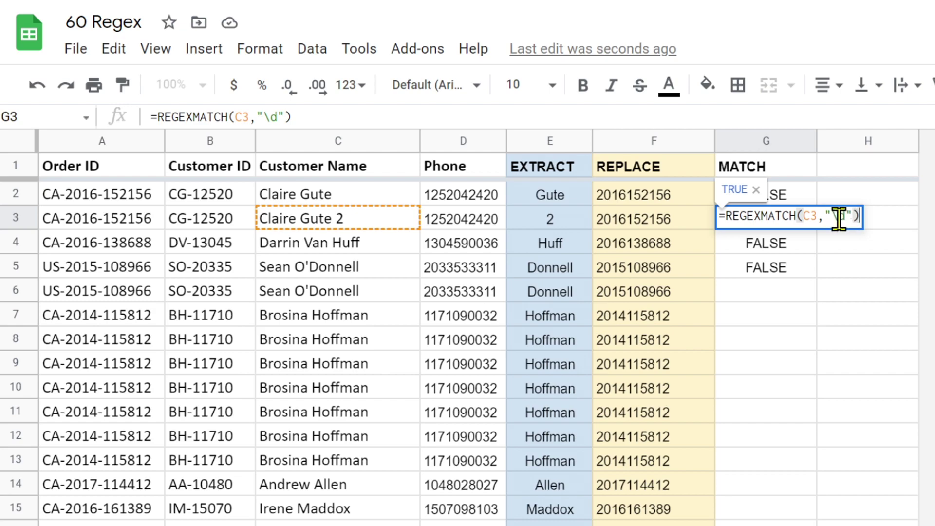
click(763, 269)
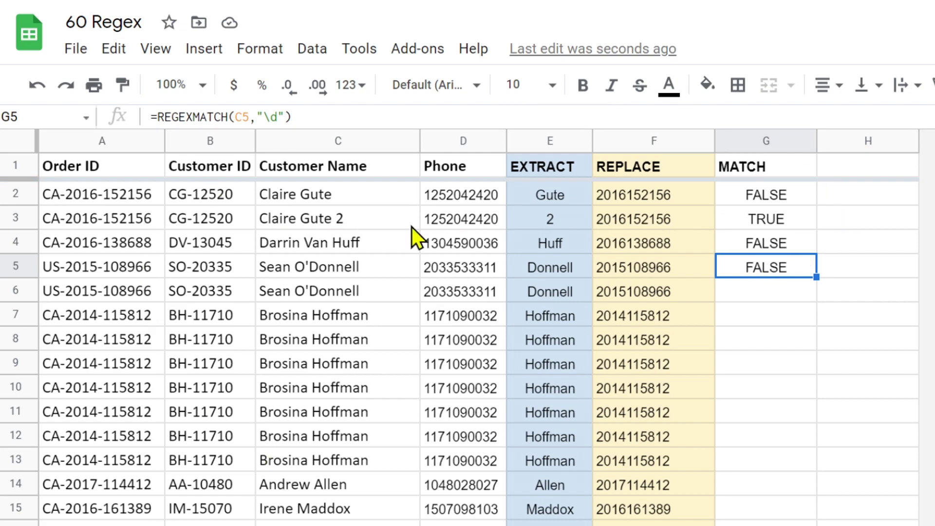
click(541, 193)
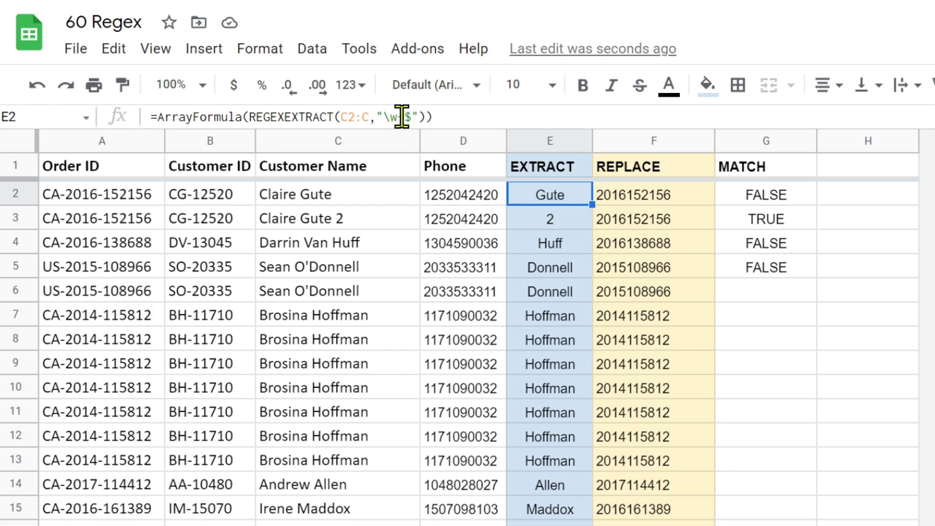
click(620, 195)
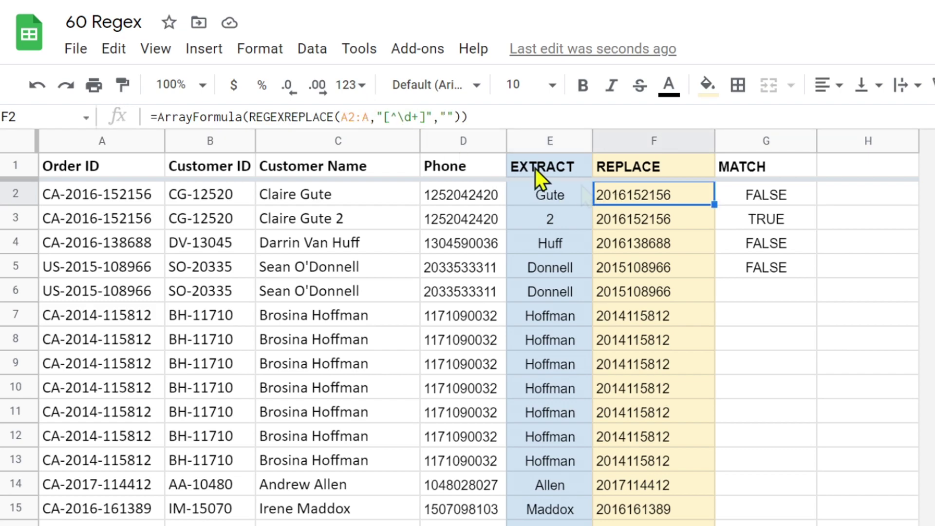
double_click(392, 117)
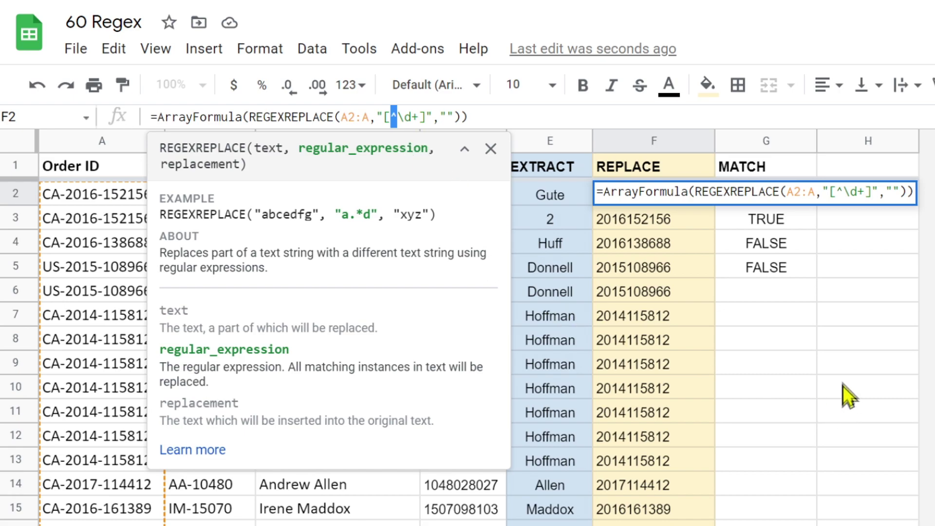
click(832, 328)
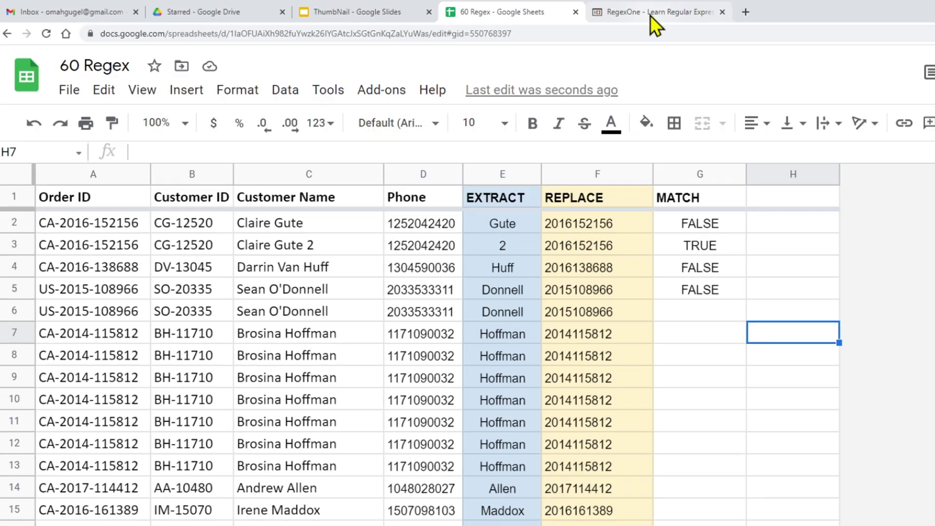
Switch to the RegexOne site, enter abc as the pattern for Exercise 1 of Lesson 1, and reveal the exercise's solution.
click(649, 12)
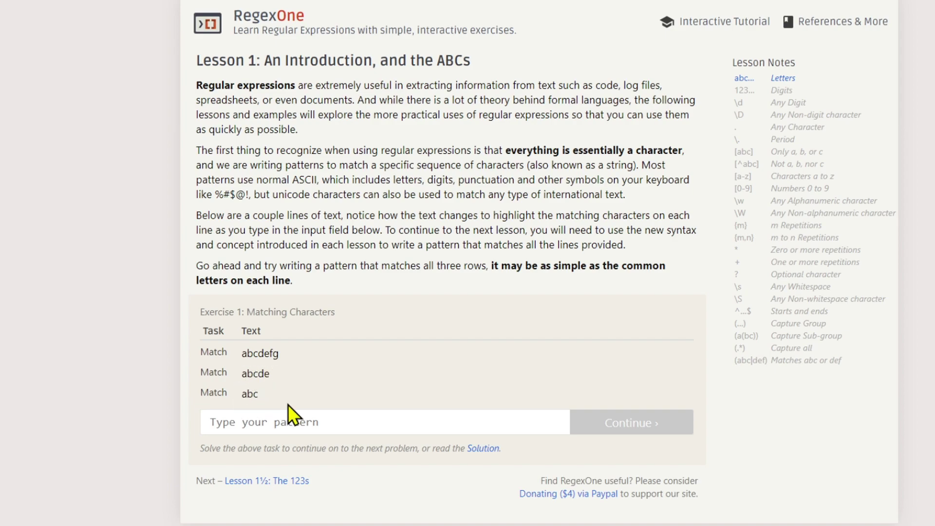
click(278, 428)
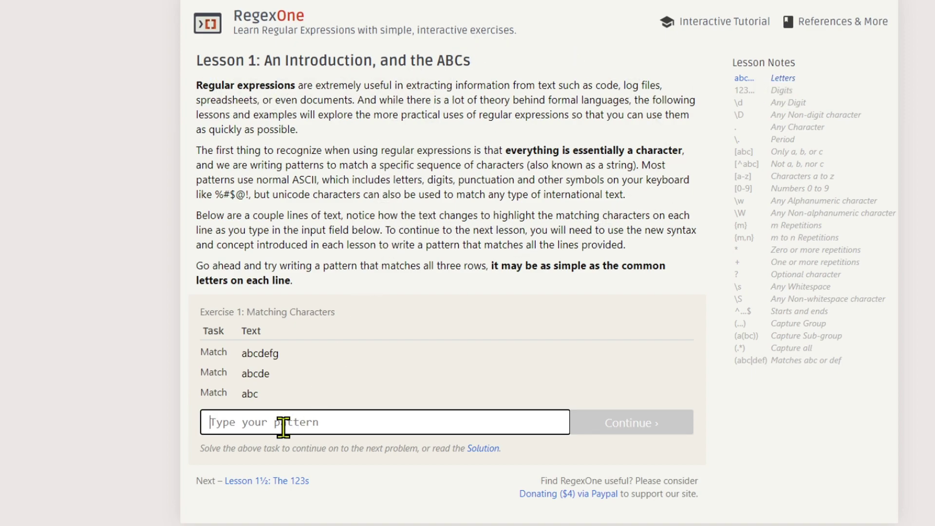
text(abc)
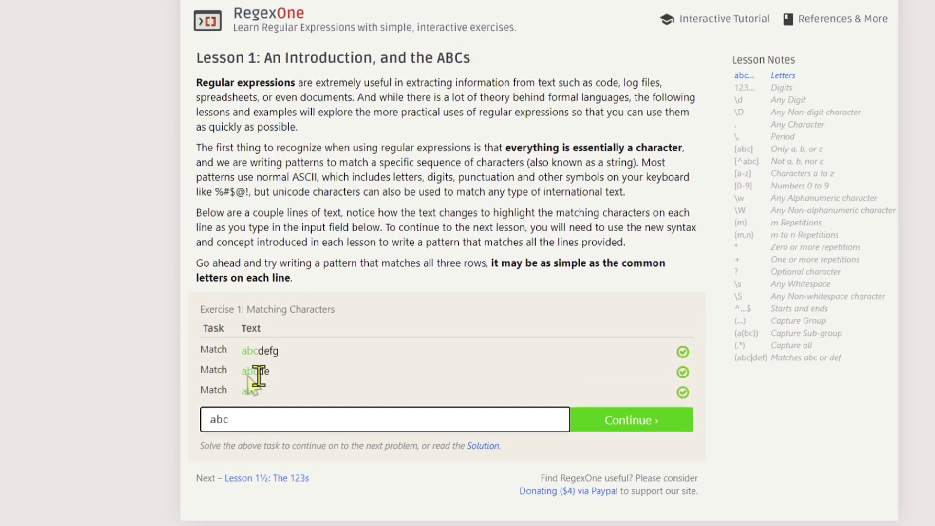
click(478, 450)
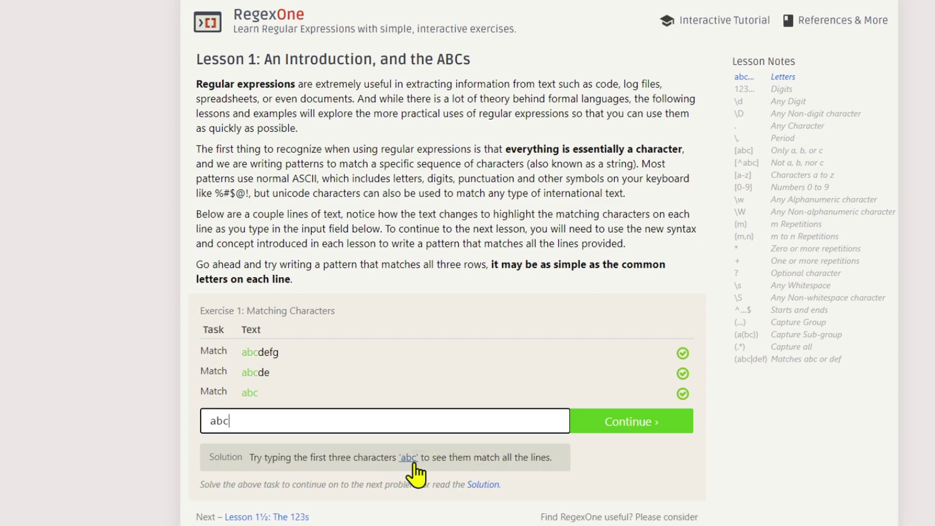
Continue to Lesson 1½: The 123s and enter 123 as the pattern for Exercise 1½.
click(639, 432)
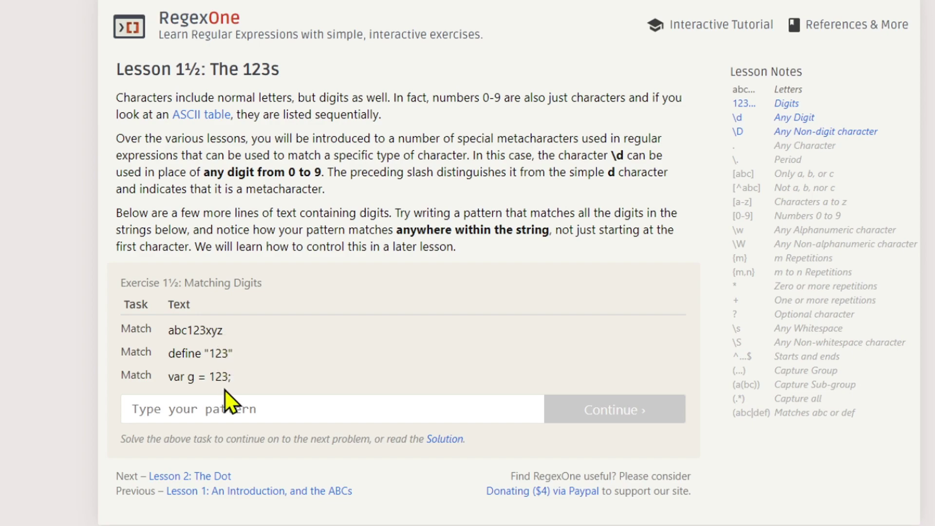
click(211, 409)
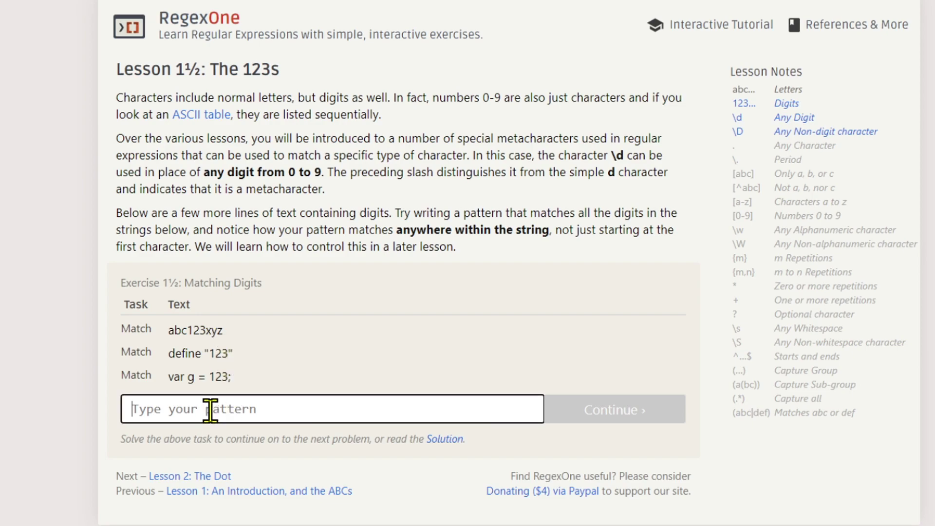
text(123)
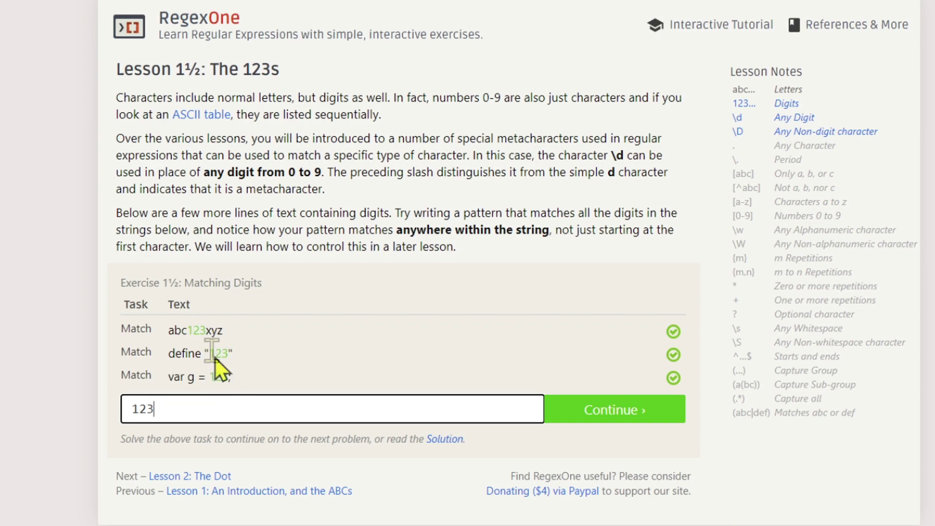
Replace the Exercise 1½ pattern with \d+ and try to submit it.
drag(156, 409, 120, 412)
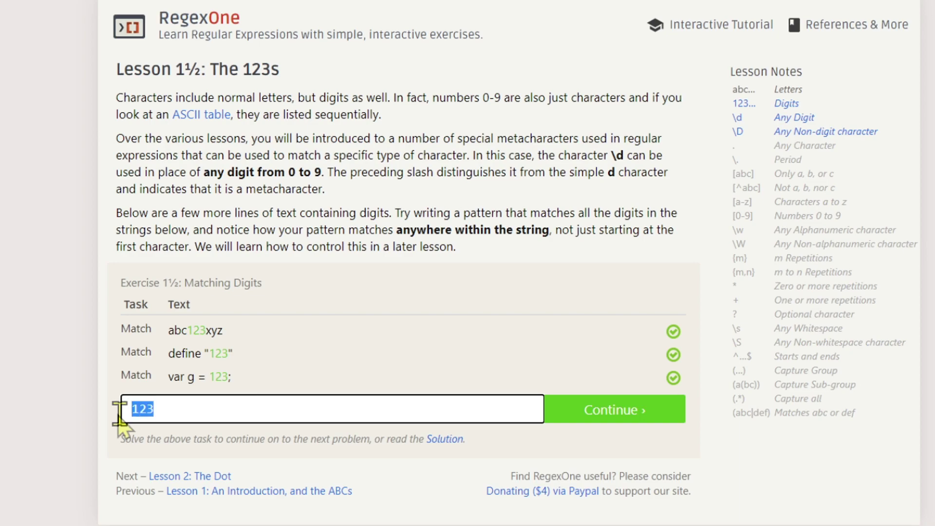
text(\)
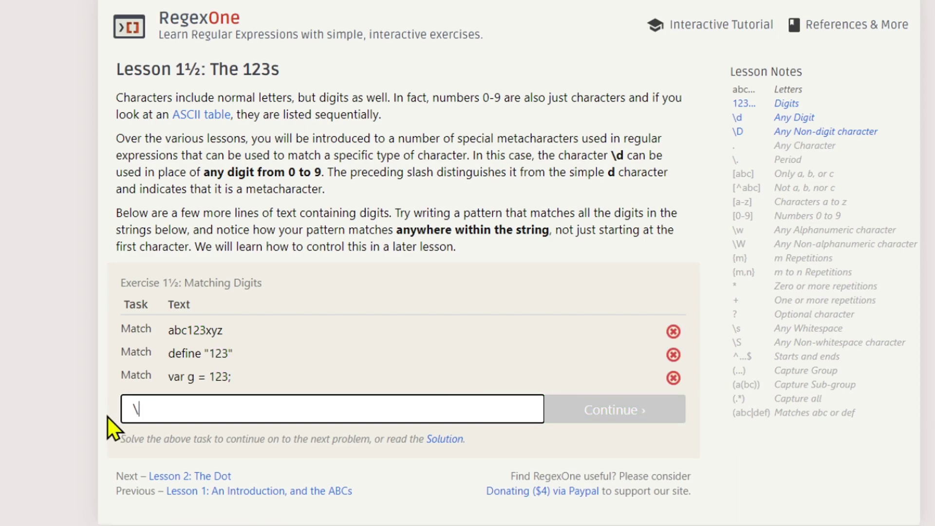
text(d+)
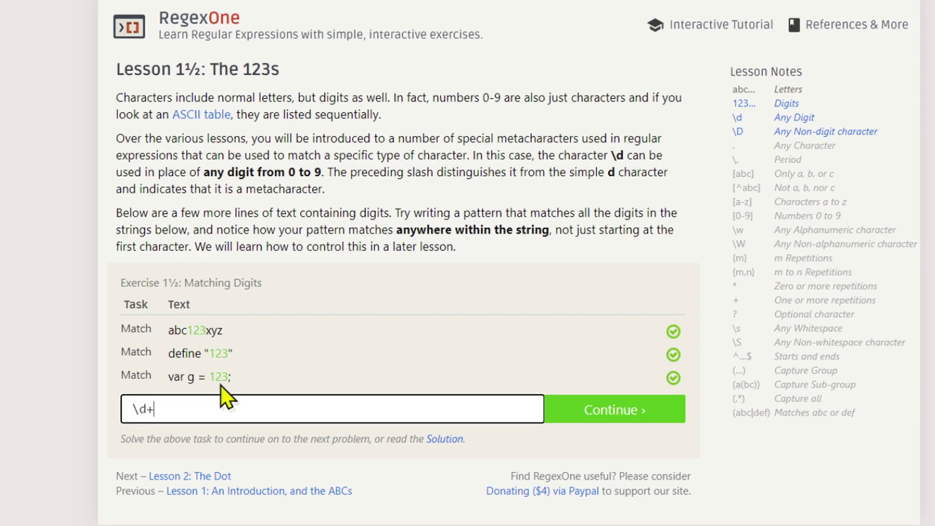
key(Return)
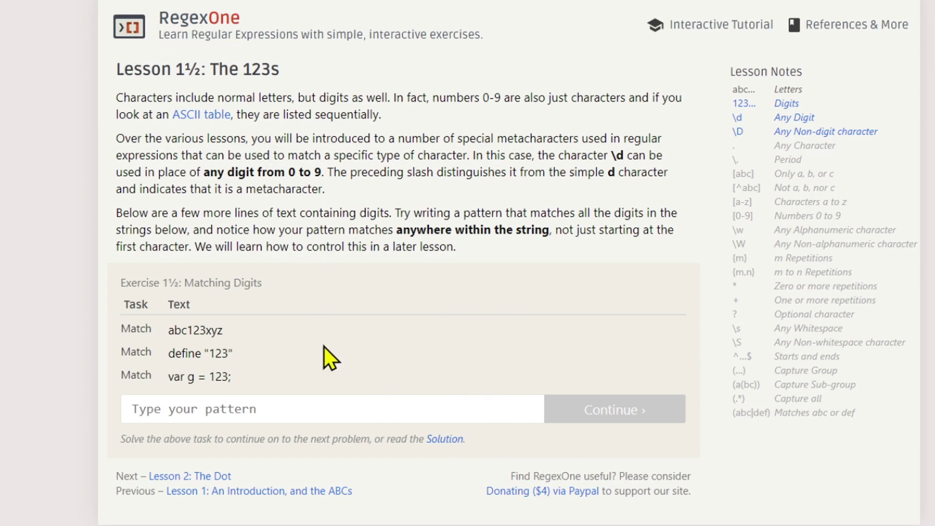
Reveal the solution to Exercise 1½ and enter its suggested pattern, 123.
click(443, 444)
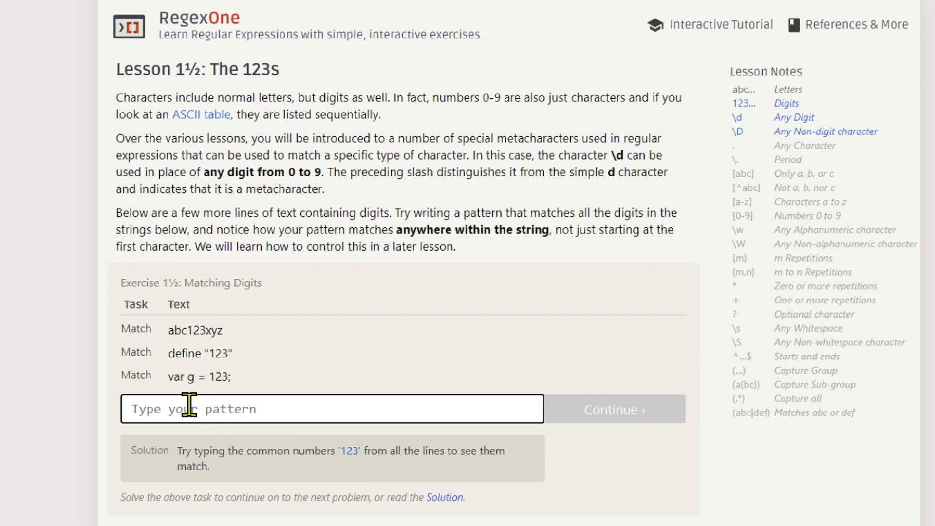
text(123)
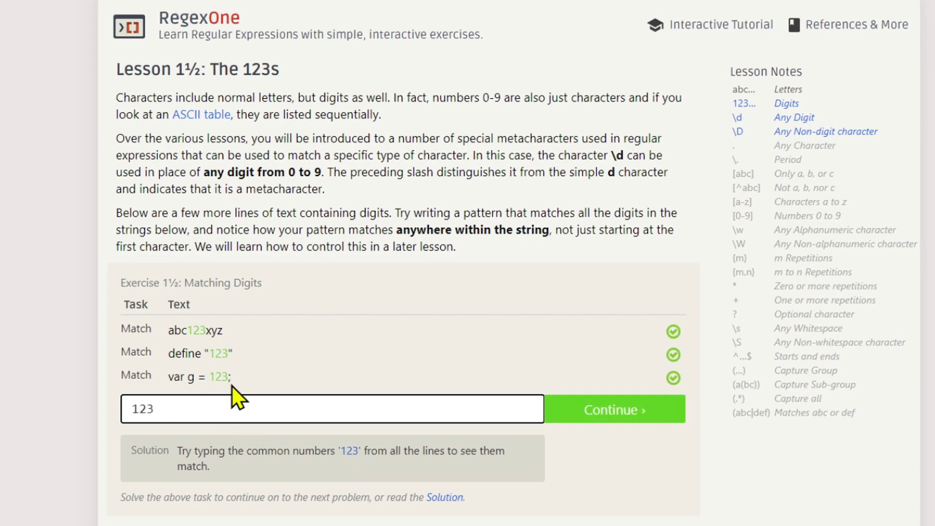
Replace 123 with \d+ in the Exercise 1½ pattern and continue to Lesson 2: The Dot.
drag(188, 412, 112, 416)
text(\d)
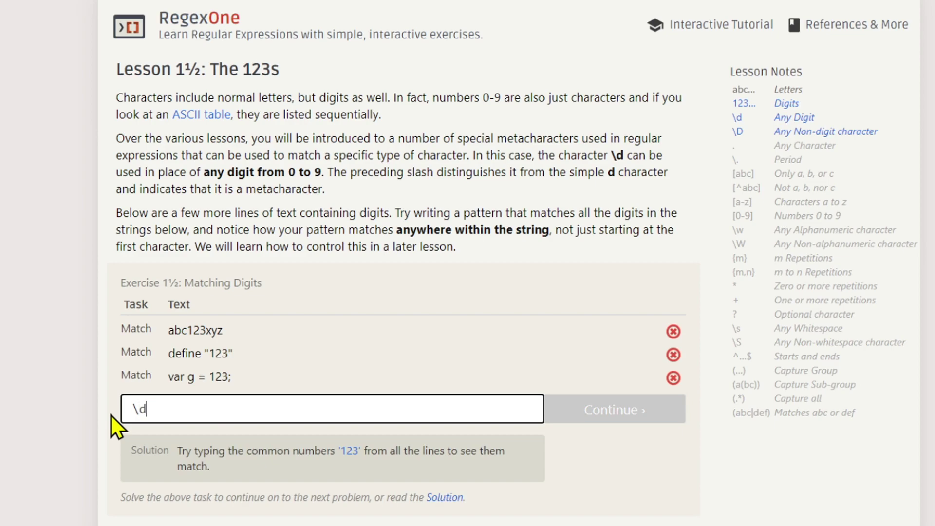
text(+)
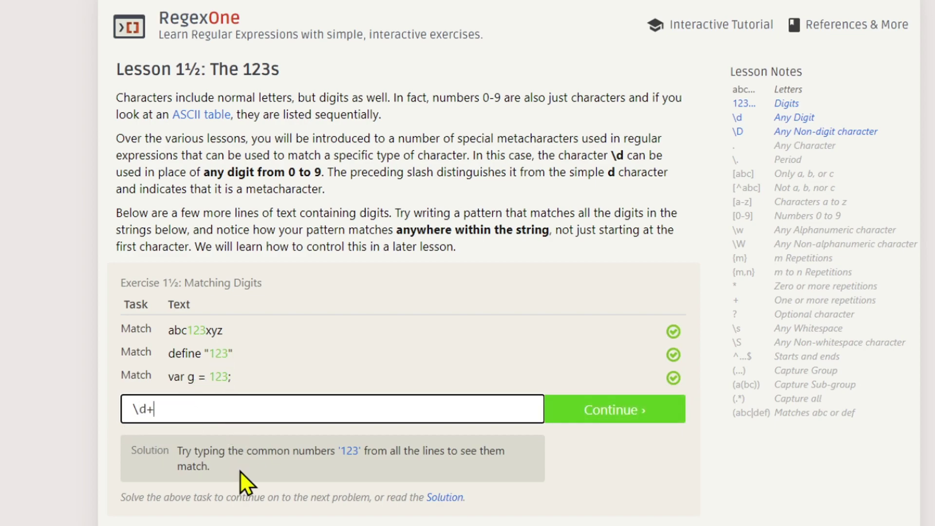
click(637, 411)
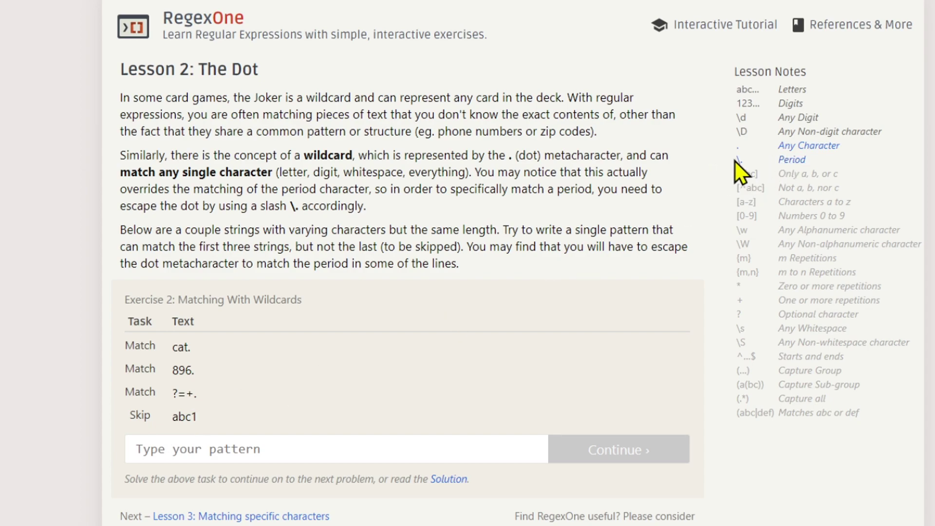
Enter four wildcard dots (....) one after another as the pattern for Exercise 2.
click(229, 446)
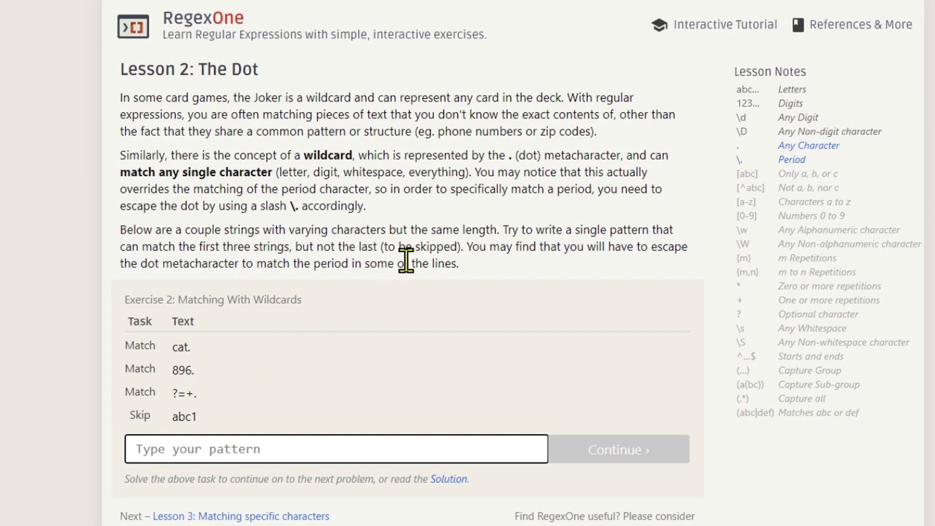
text(.)
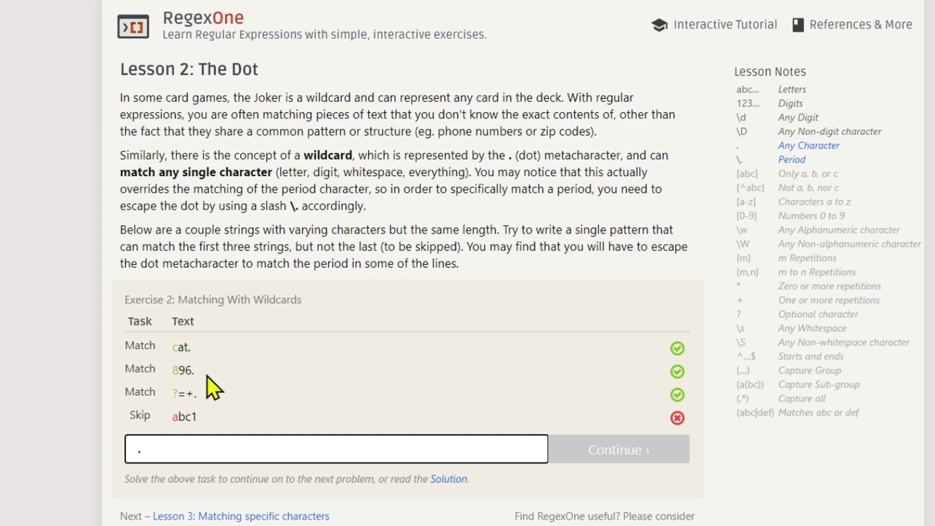
text(...)
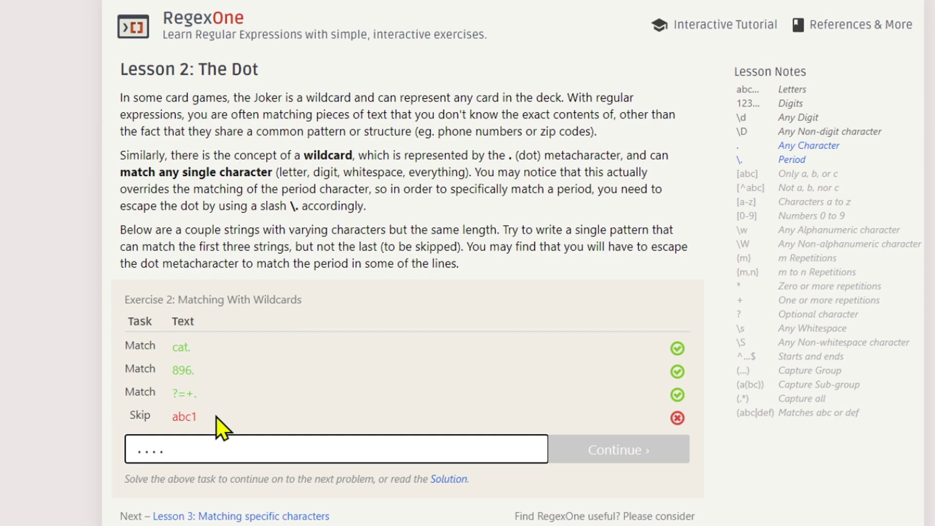
Replace the fourth dot with an escaped period so the pattern reads ...\. and continue to Lesson 3.
key(BackSpace)
text(\)
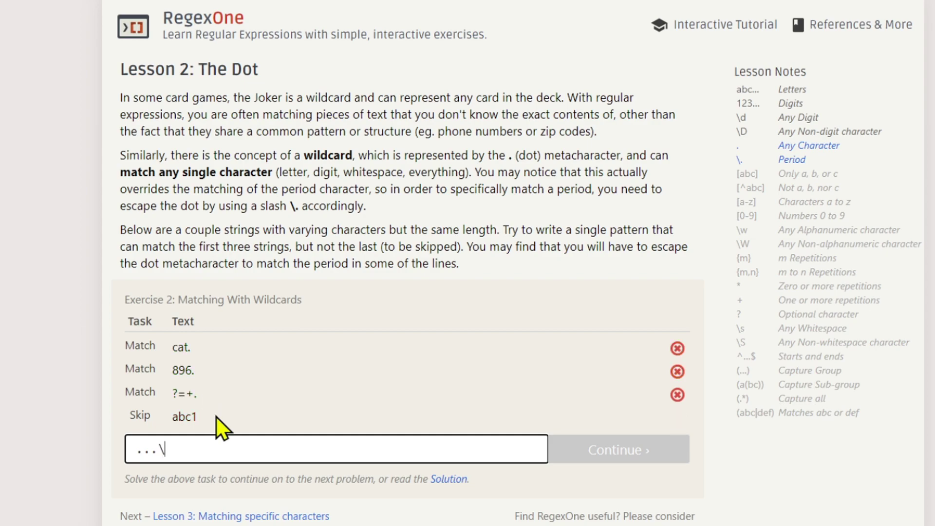
text(.)
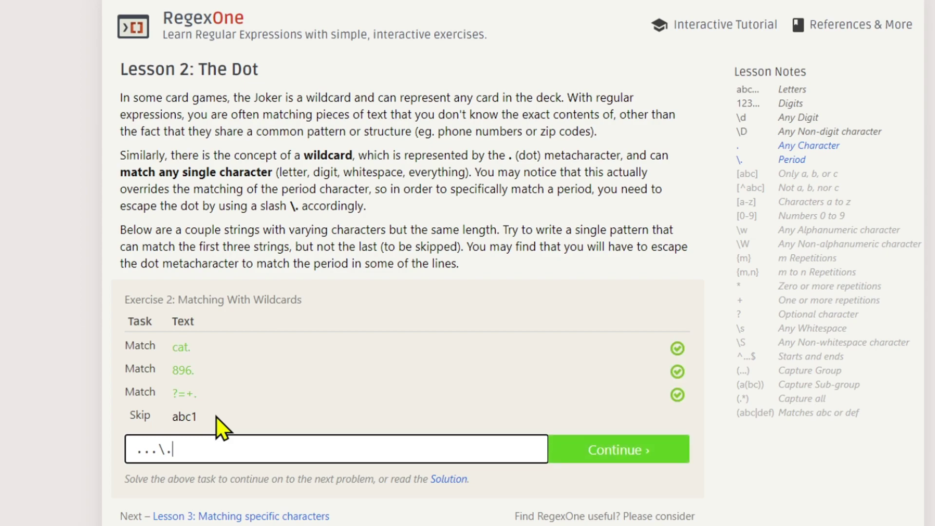
click(197, 395)
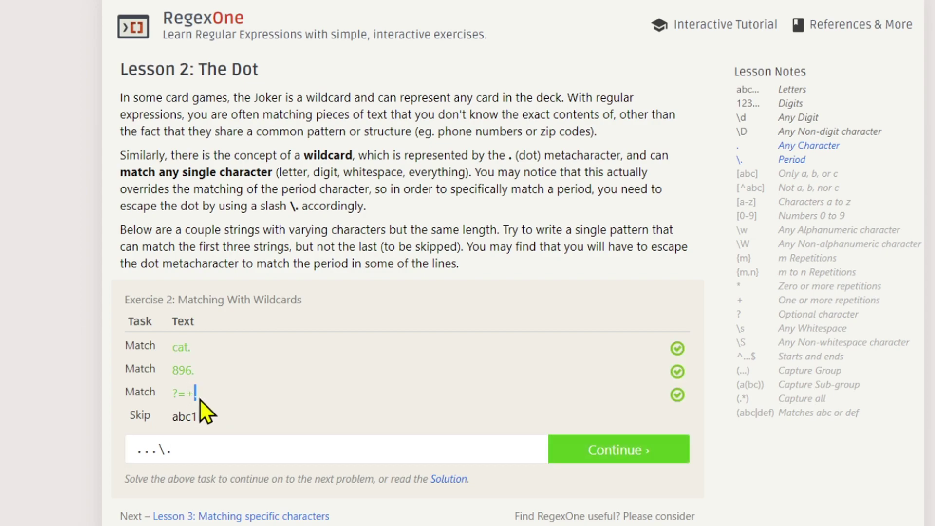
click(229, 406)
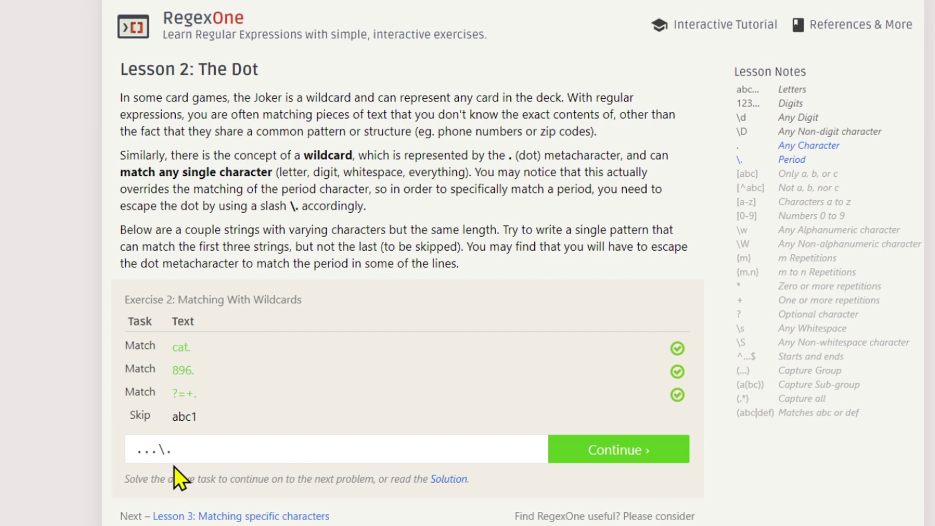
click(206, 453)
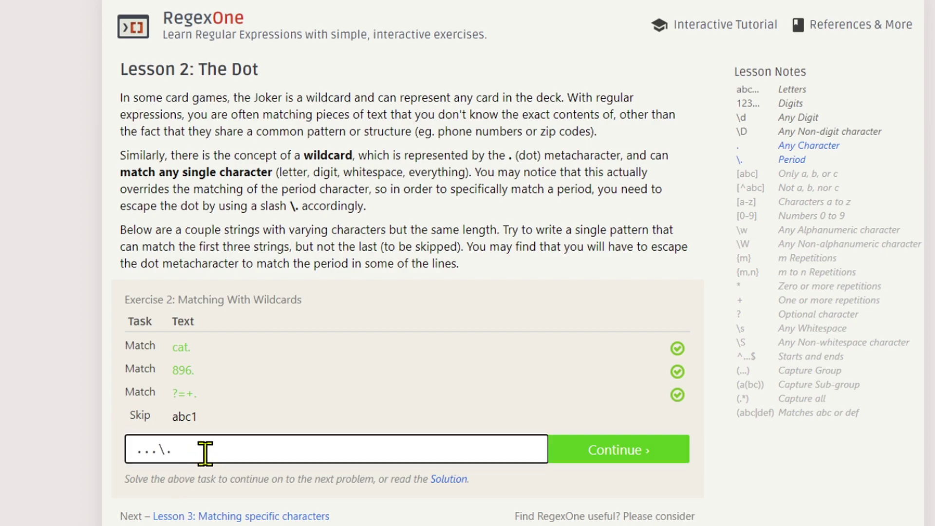
click(595, 449)
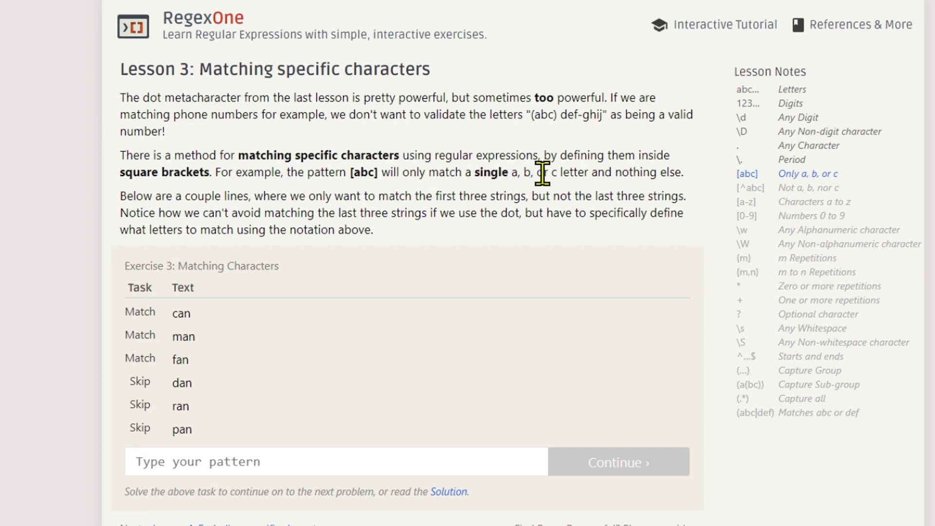
Enter [cmf]an as the pattern for Exercise 3 to match can, man and fan.
click(255, 462)
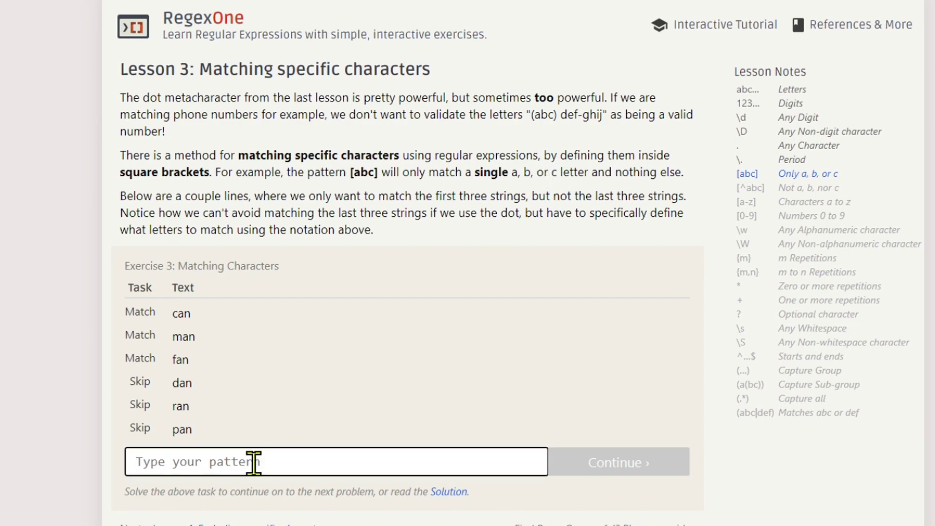
text([)
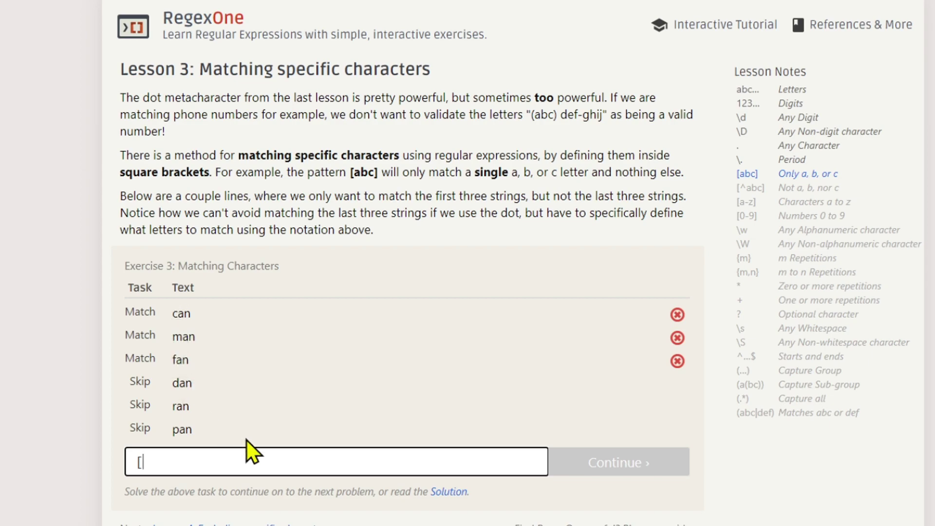
text(cmf])
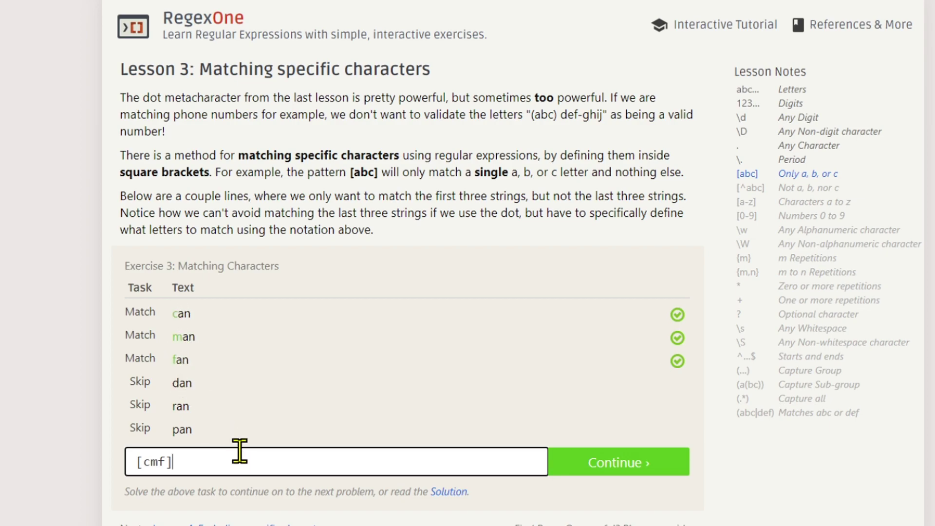
text(an)
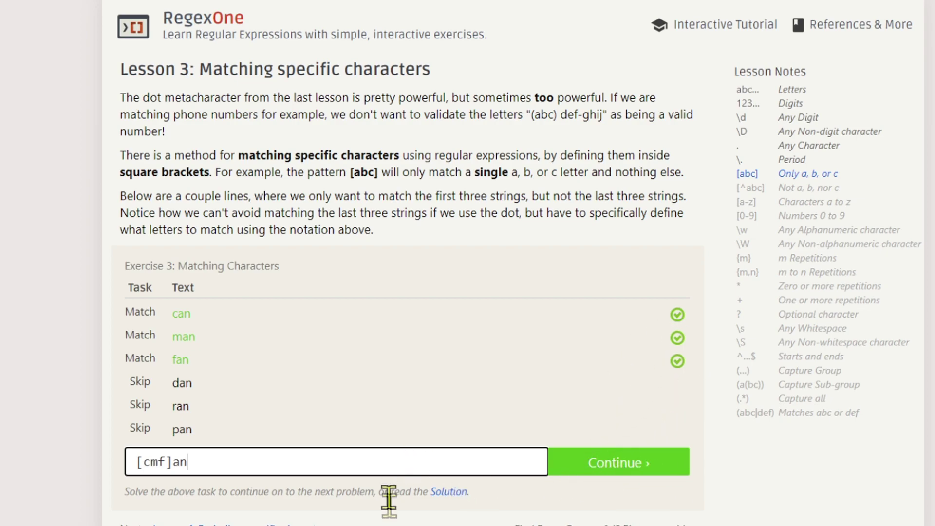
Reveal the solution to Exercise 3 and change the pattern to its inverse form, [^drp]an.
click(448, 492)
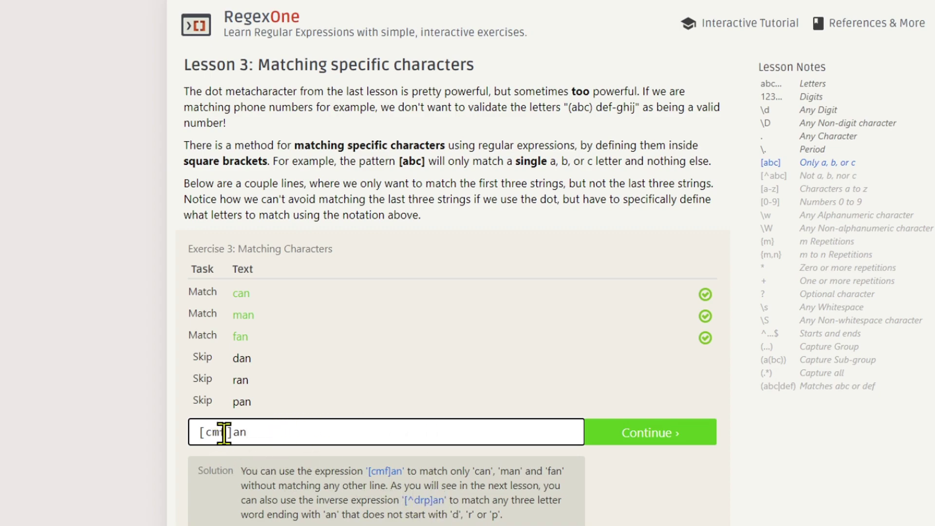
drag(226, 432, 205, 432)
text(drp)
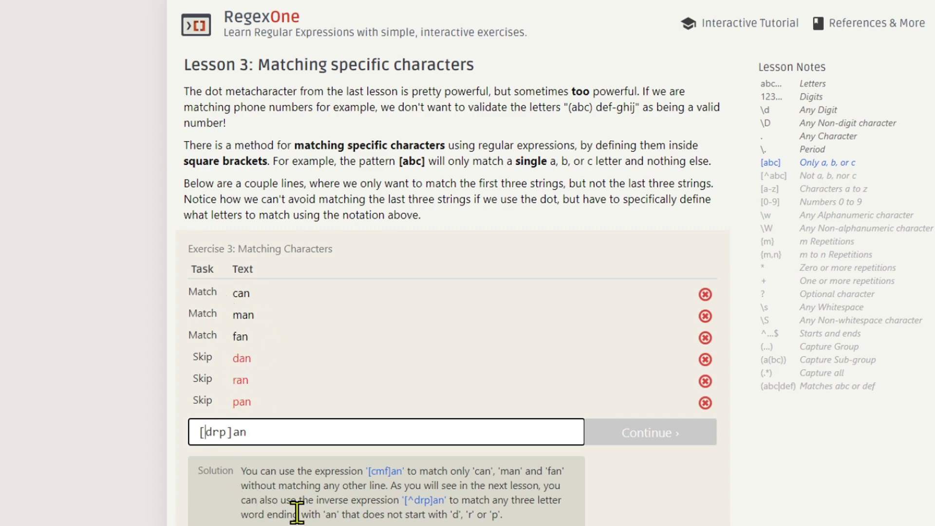
text(^)
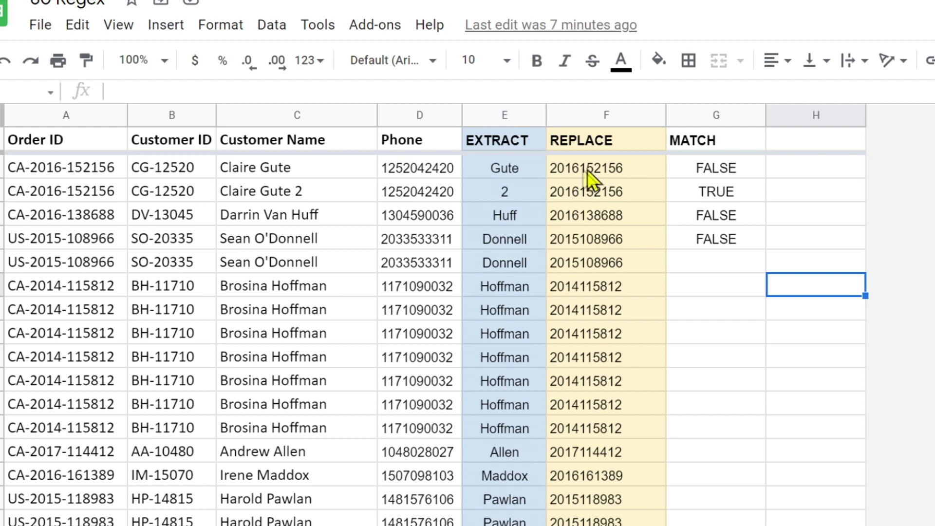
Check cell F2 under REPLACE in the Google Sheets spreadsheet, and continue from Exercise 3 to Lesson 4 on RegexOne.
click(572, 174)
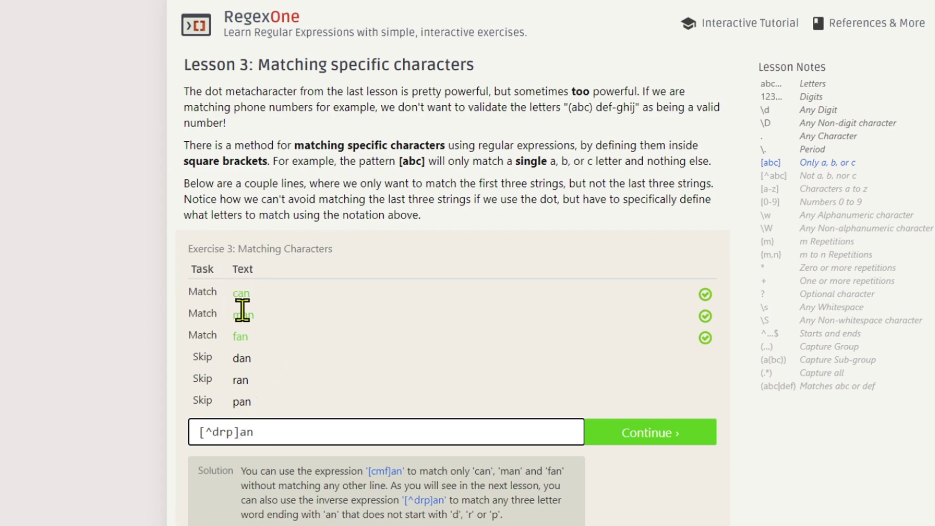
click(645, 445)
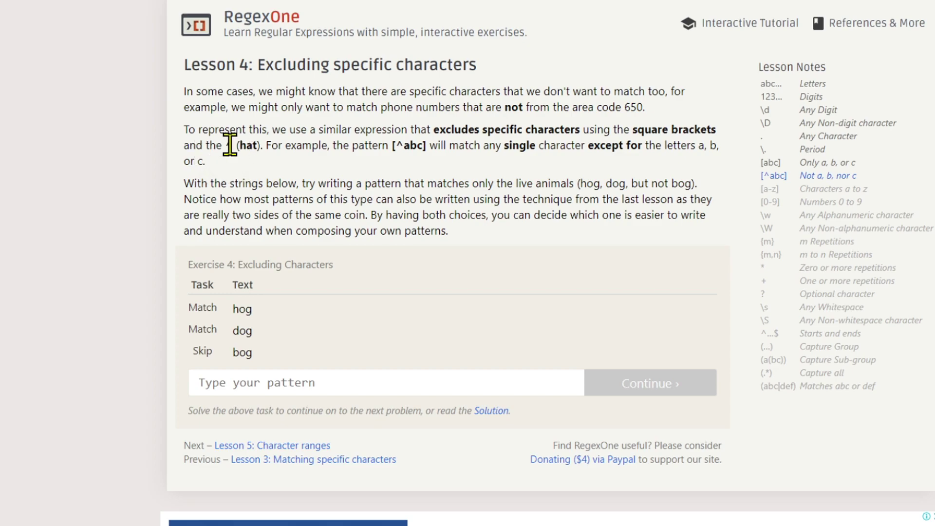
Highlight the hat symbol in the Lesson 4 text, and try ^h, ^d and ^b as patterns for Exercise 4.
drag(225, 145, 231, 145)
click(256, 383)
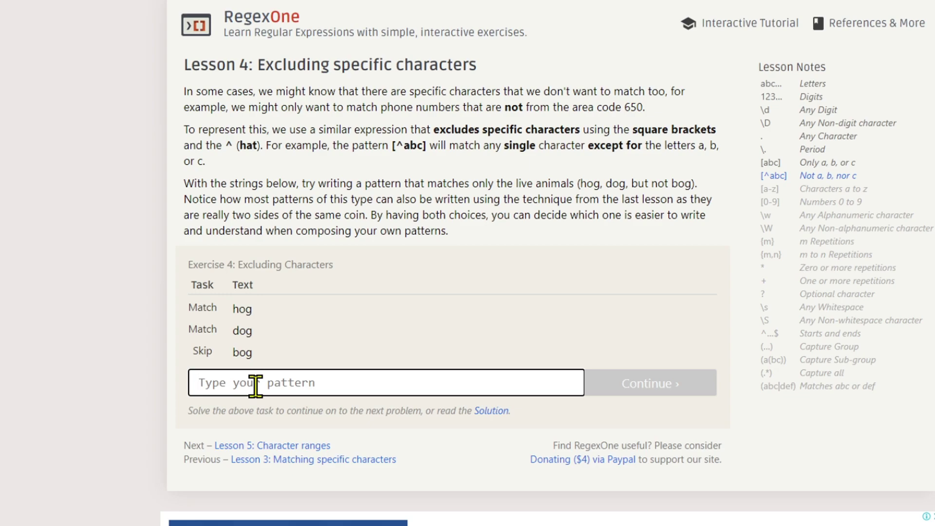
text(^)
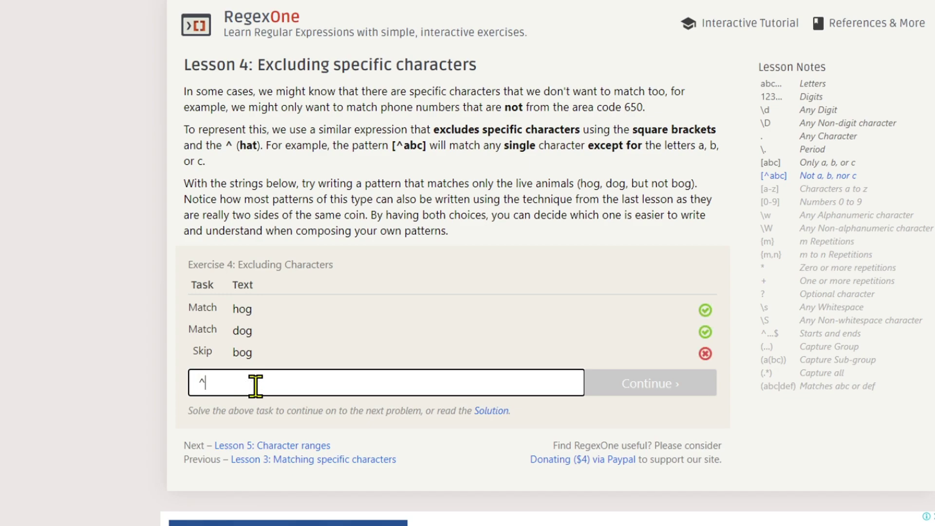
text(h)
key(BackSpace)
text(d)
key(BackSpace)
text(b)
Enclose ^b in square brackets and append og to form [^b]og, and continue to Lesson 5: Character ranges.
click(196, 380)
text([)
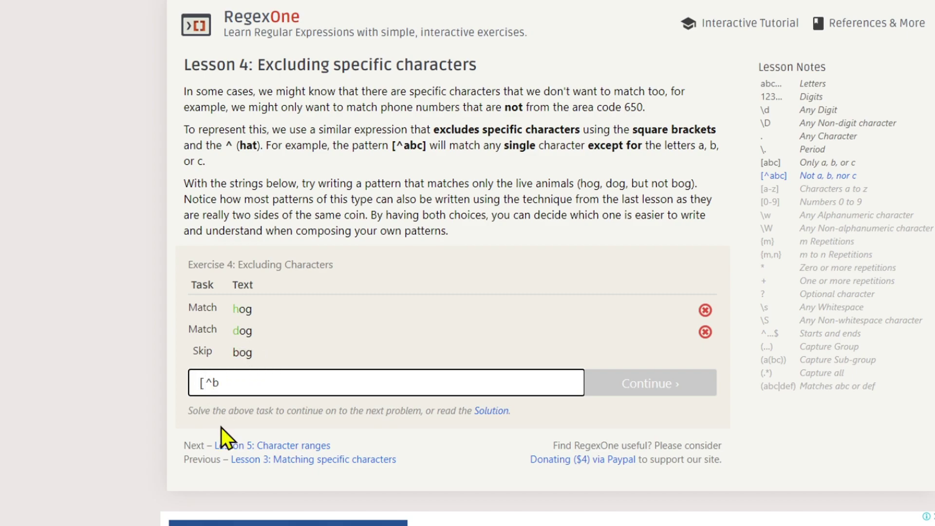
click(247, 384)
text(]og)
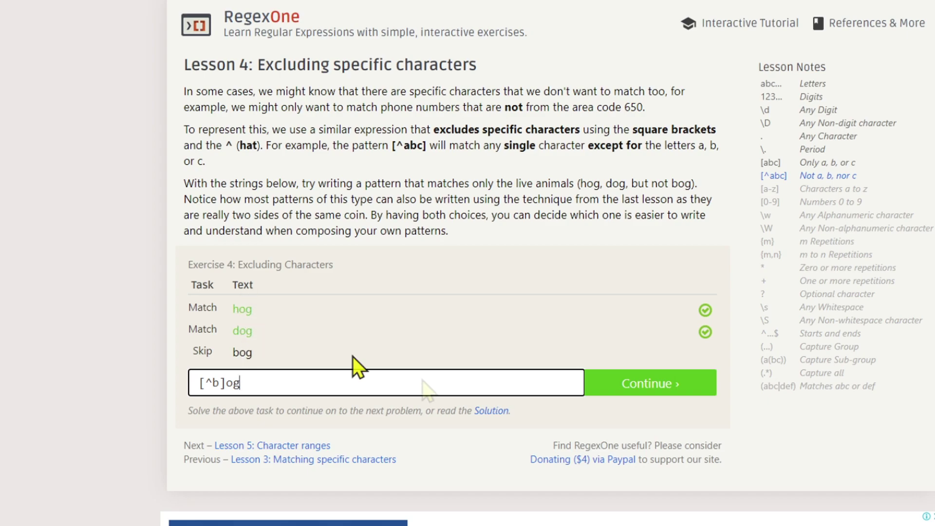
click(654, 386)
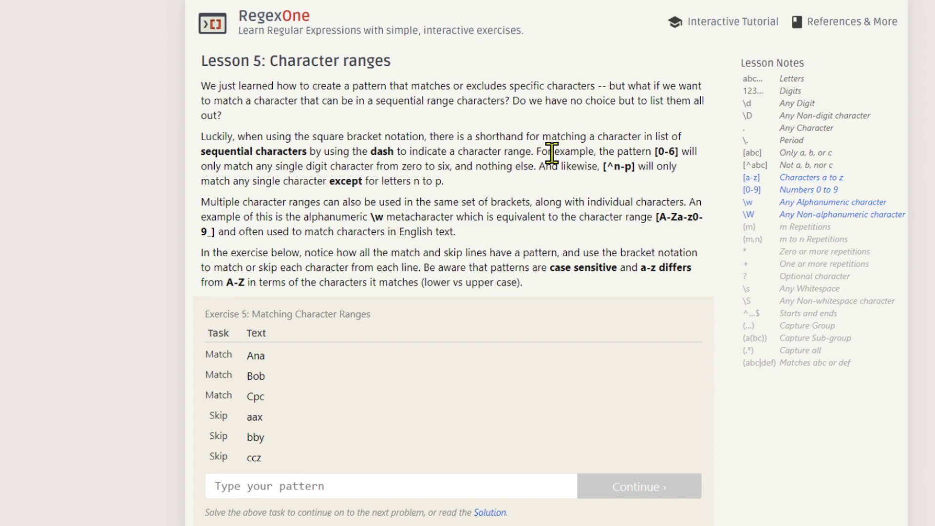
Try the special characters !@#$%^&*() as the pattern for Exercise 5, and clear them from the pattern field.
double_click(602, 86)
click(250, 486)
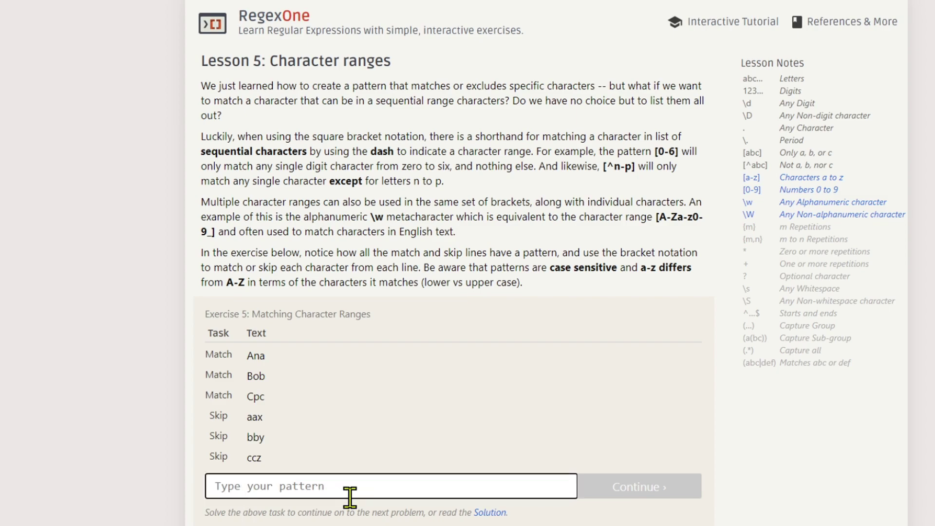
text([)
text(@#$)
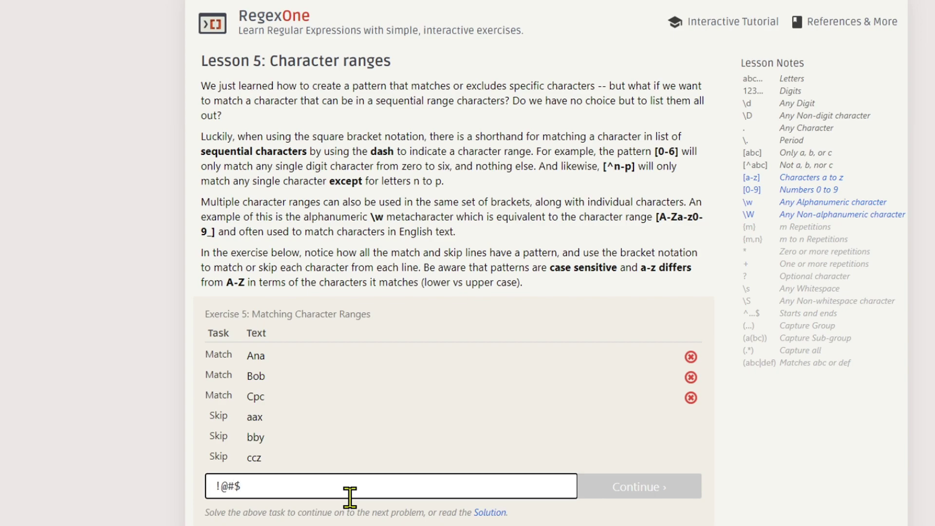
text(%^&*())
drag(292, 486, 204, 489)
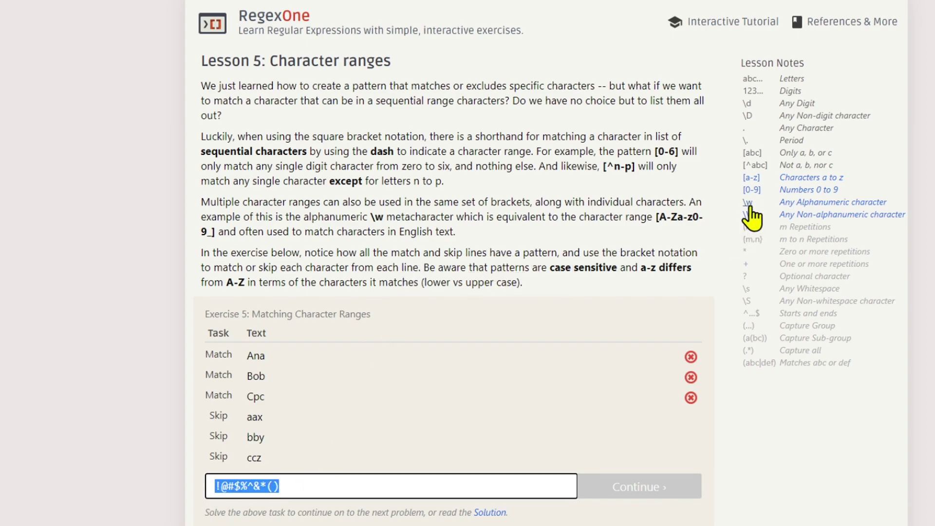
key(BackSpace)
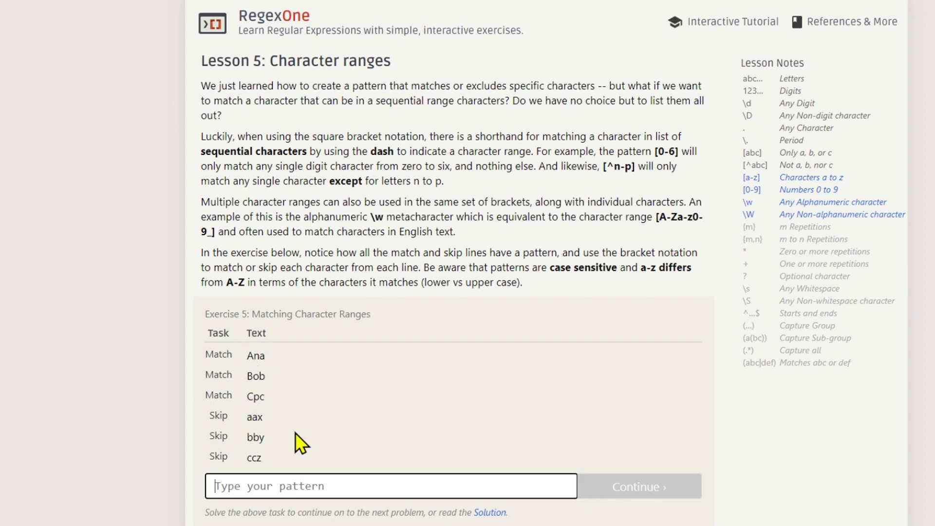
Try \w as the pattern for Exercise 5, and extend it to \w+.
text(\)
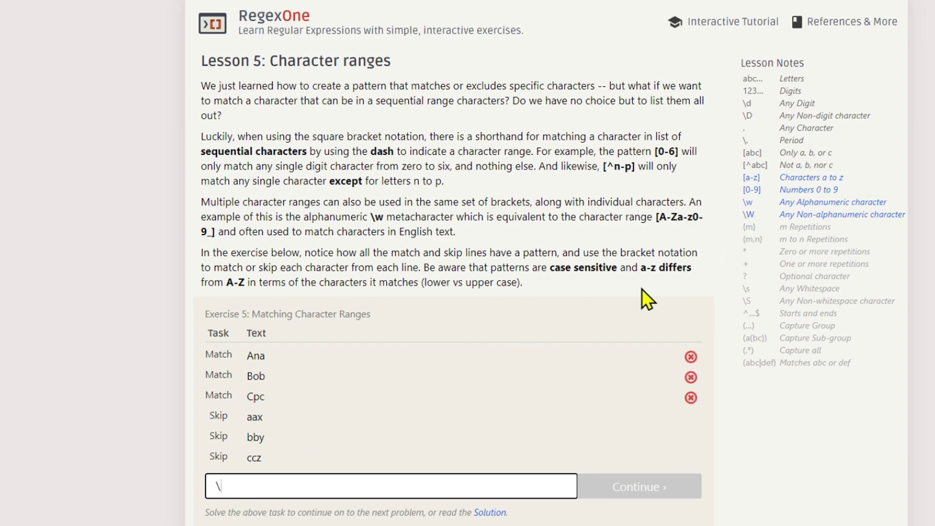
text(w)
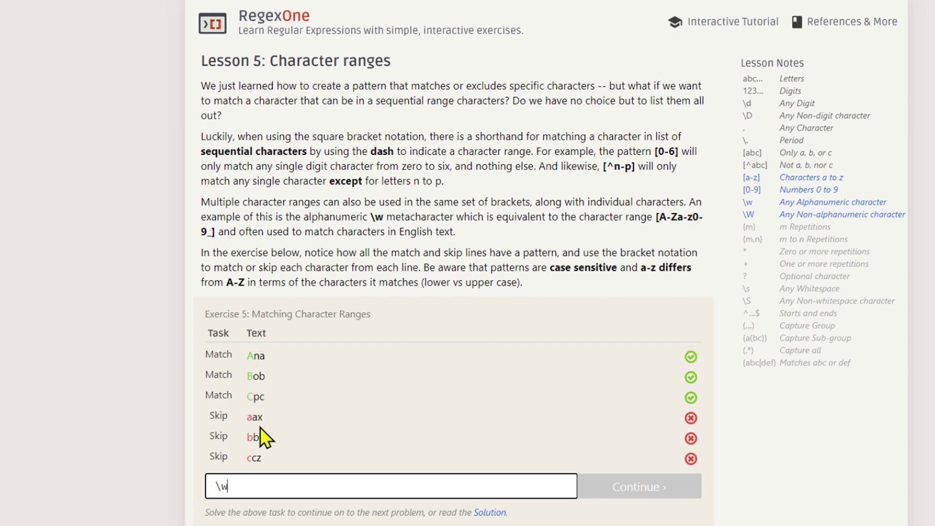
text(+)
Replace the Exercise 5 pattern with the letter ranges [a-zA-Z], and add a plus sign to form [a-zA-Z]+.
drag(218, 486, 258, 487)
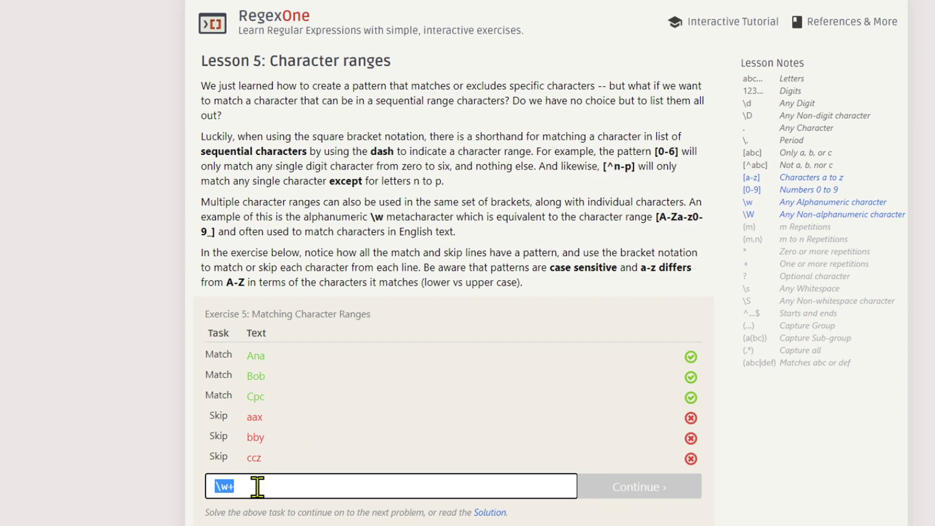
text([)
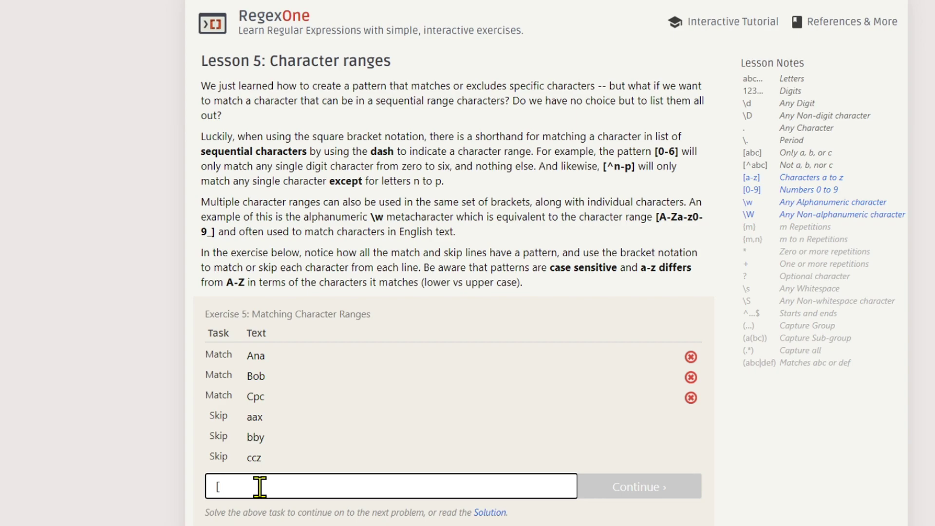
text(a-zA-Z)
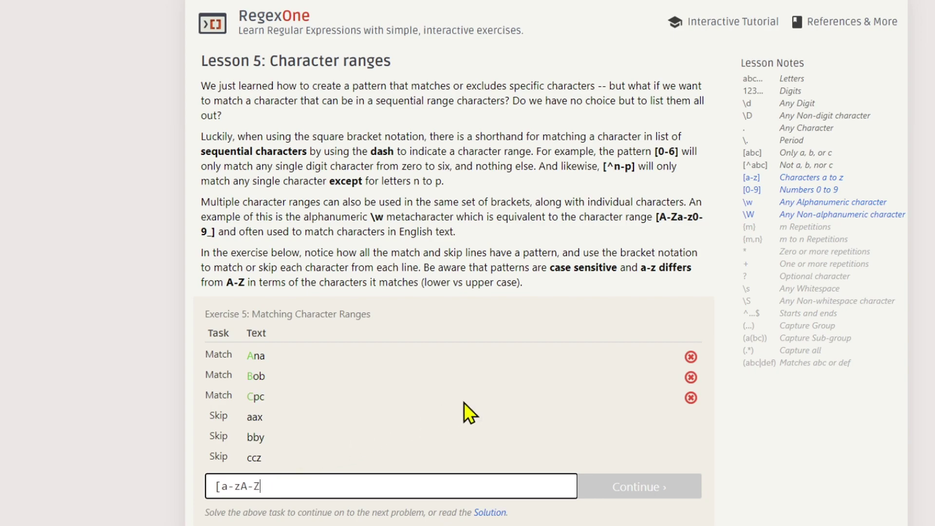
text(])
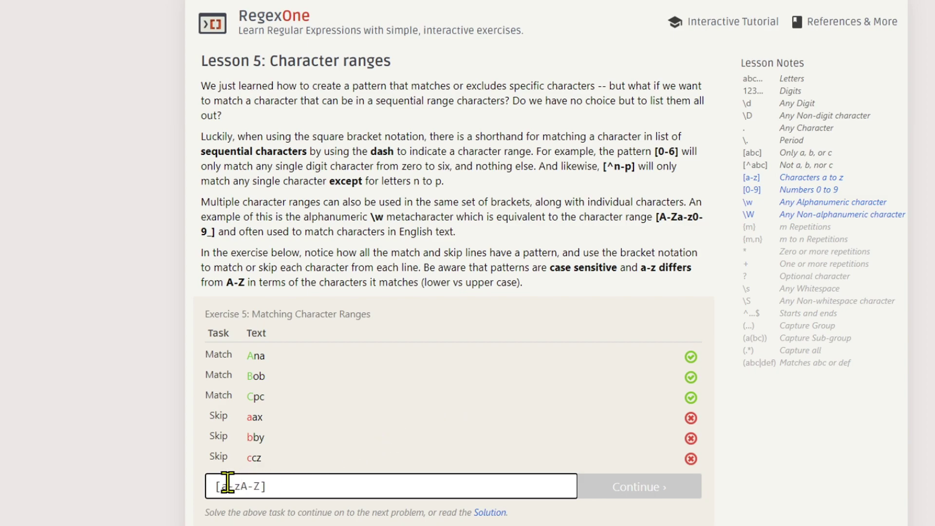
text(+)
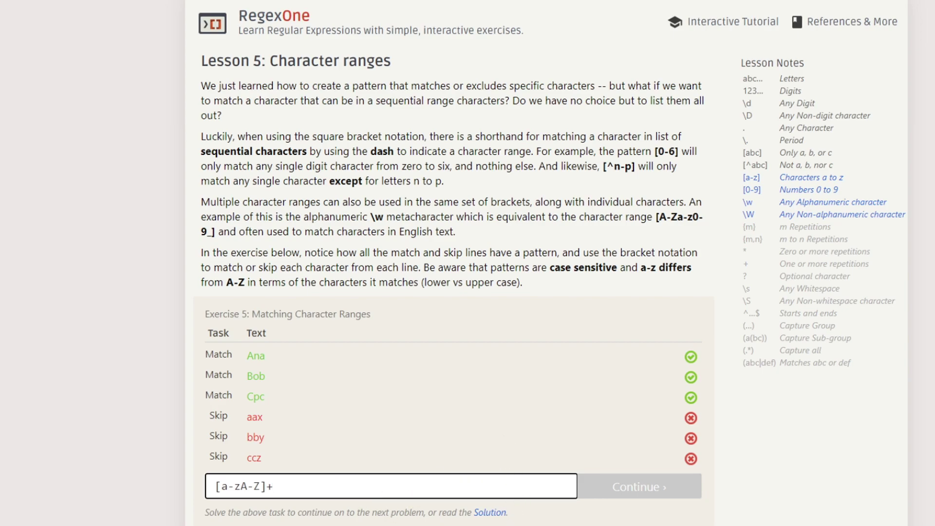
Reveal the solution to Exercise 5 and change the pattern to [A-C].
click(489, 513)
scroll(484, 413, down, 3)
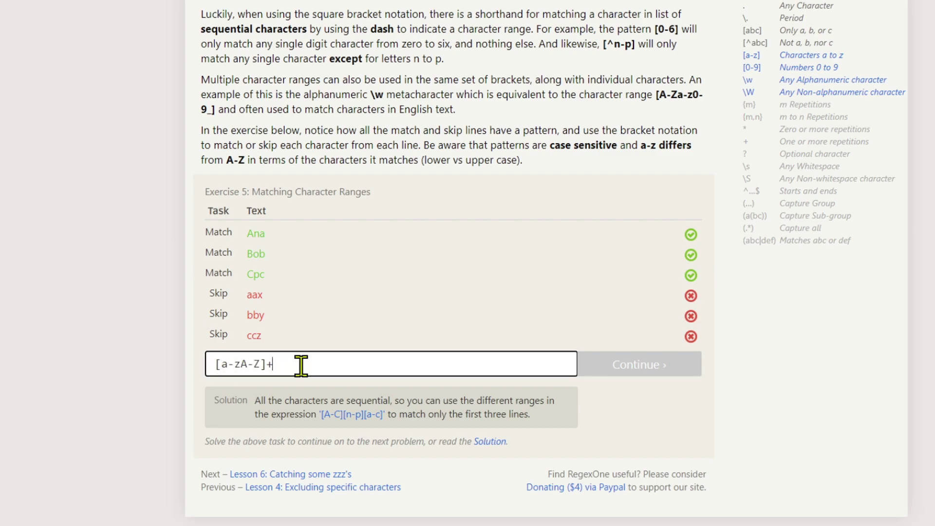
drag(222, 364, 365, 361)
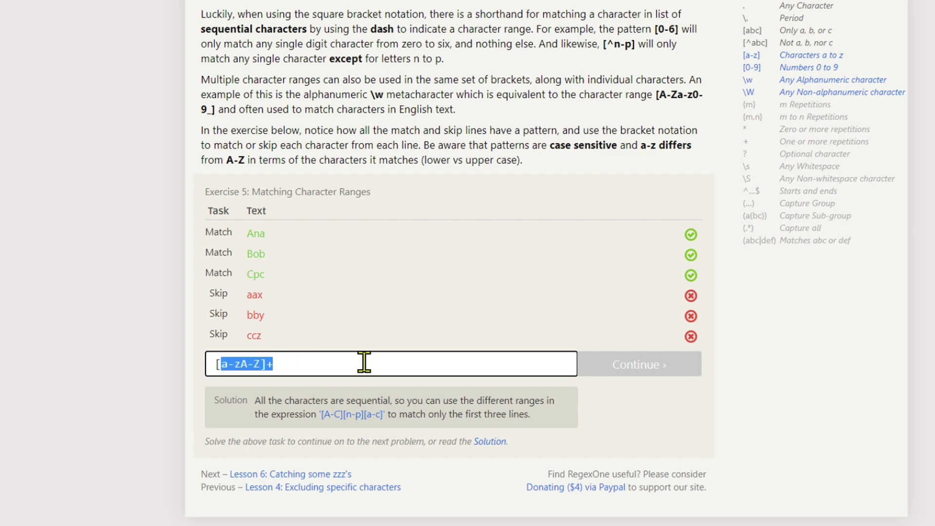
text(A)
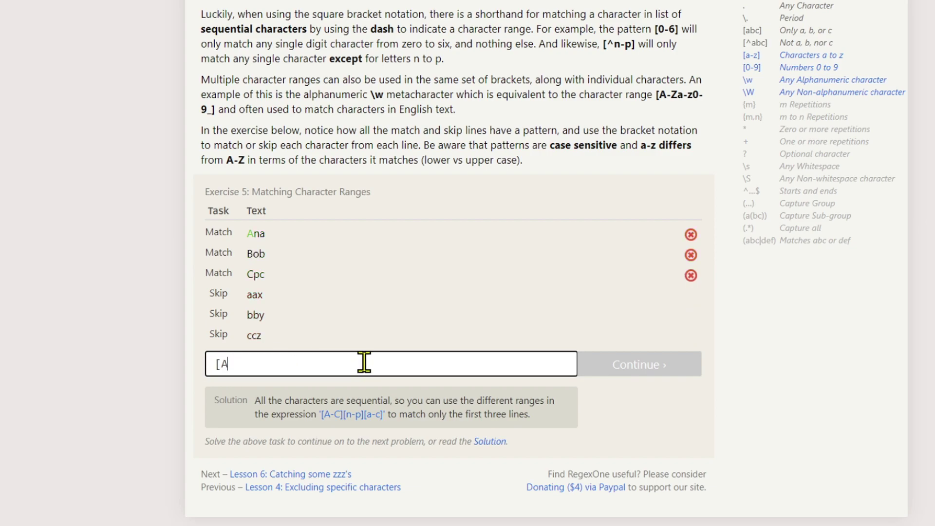
text(-C)
text(])
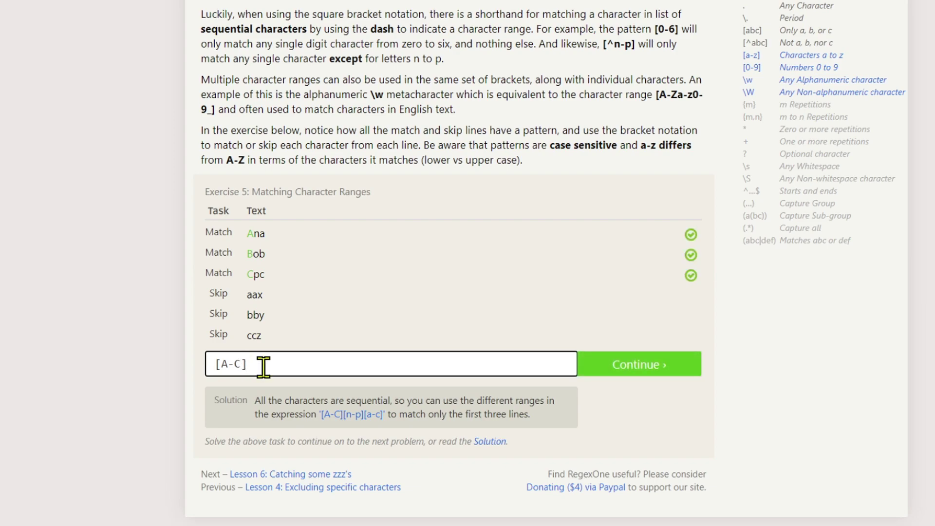
Append [n-p] and [a-c] to form [A-C][n-p][a-c], and continue to Lesson 6: Catching some zzz's.
text([)
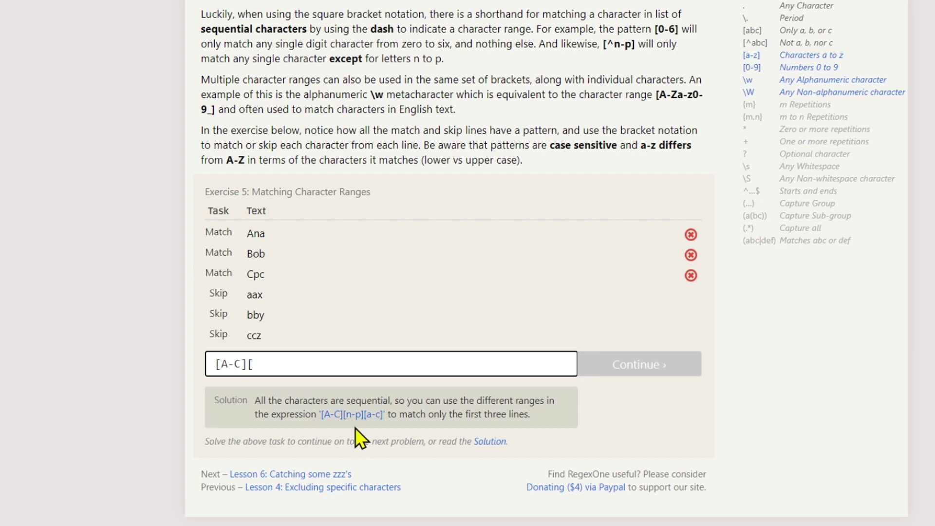
text(n-p])
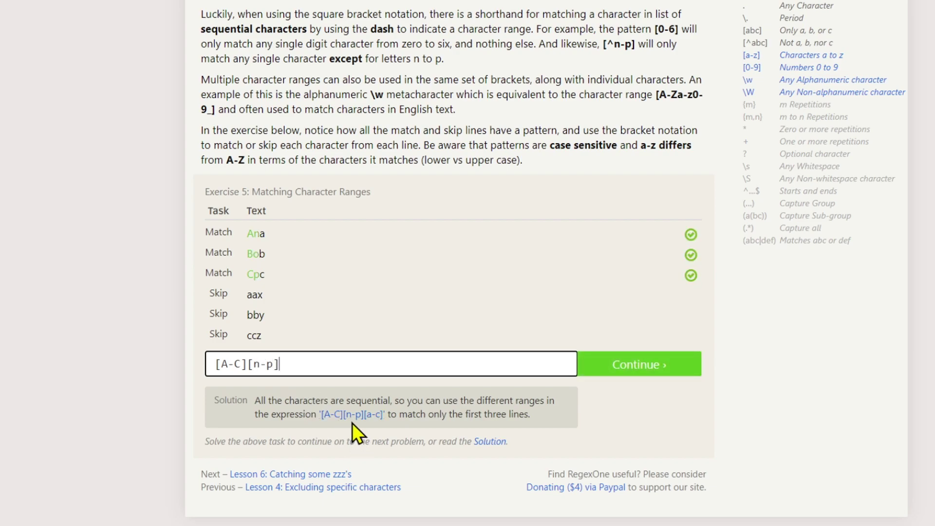
text([)
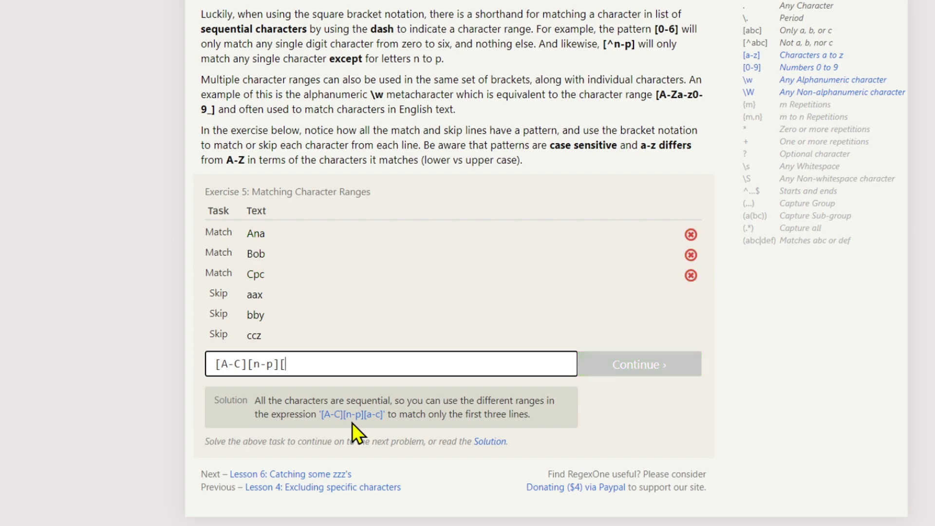
text(a-c)
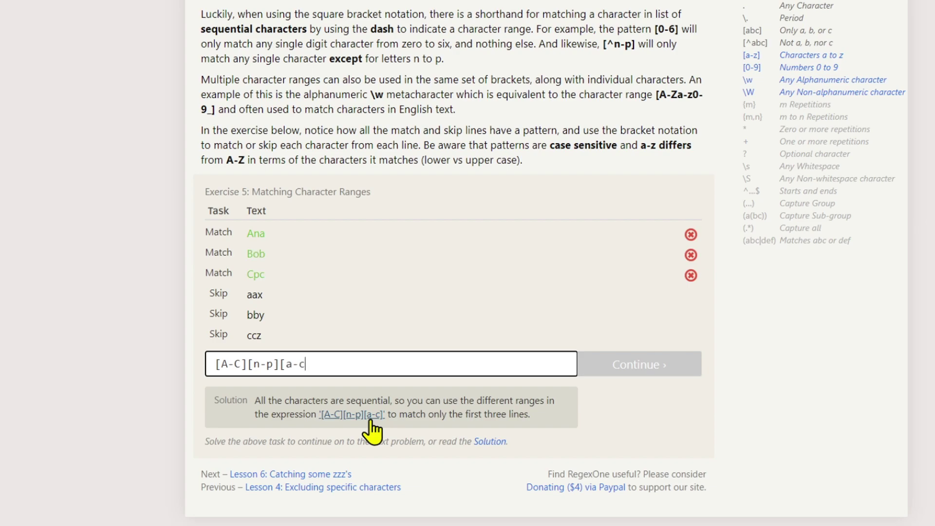
text(])
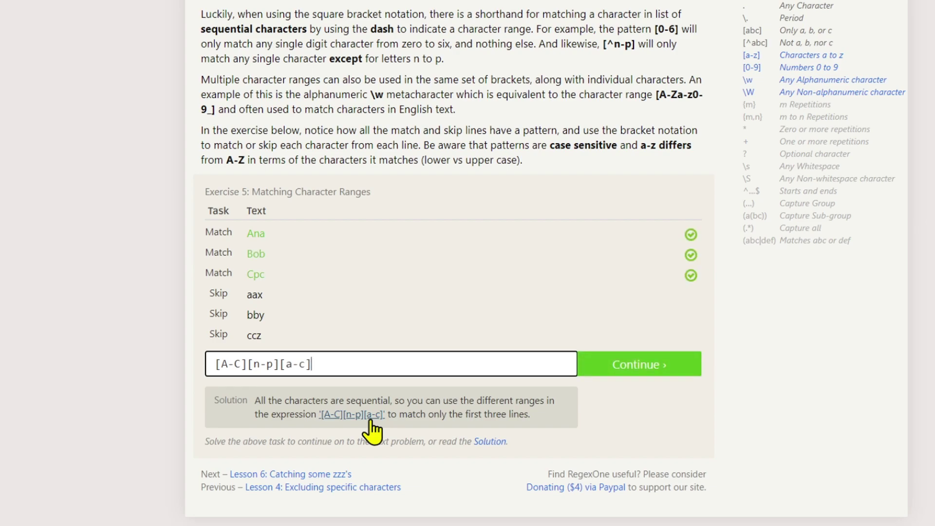
click(650, 372)
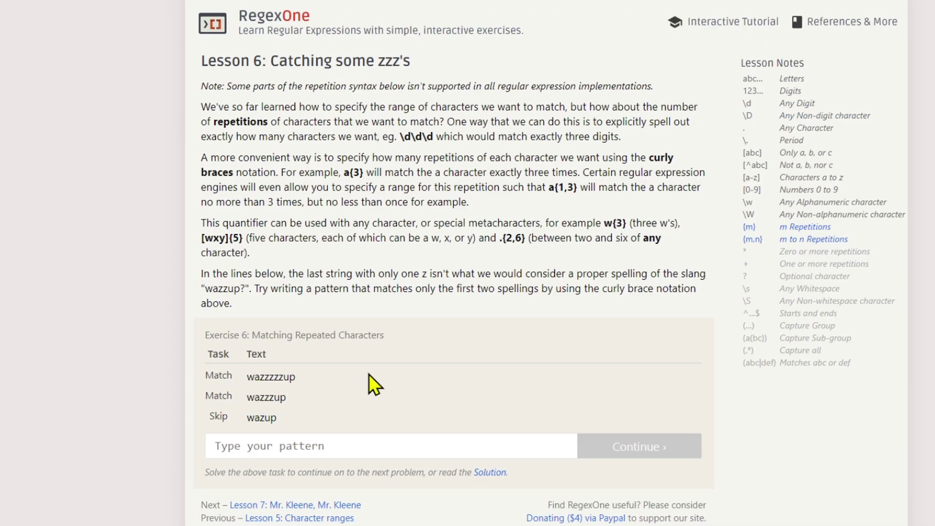
Switch to the Google Sheets spreadsheet and write the formula =REGEXEXTRACT(F7,"") in cell G7 under MATCH.
scroll(369, 374, down, 2)
scroll(343, 305, up, 2)
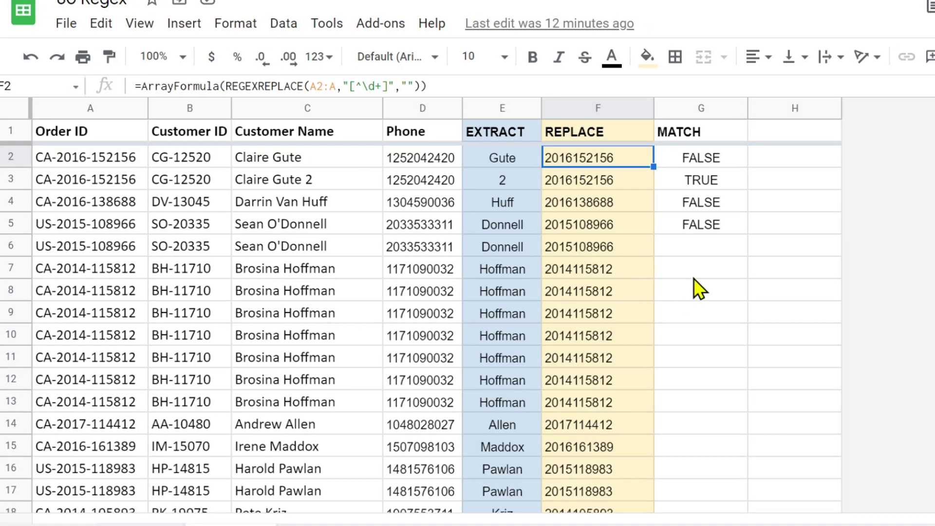
click(700, 270)
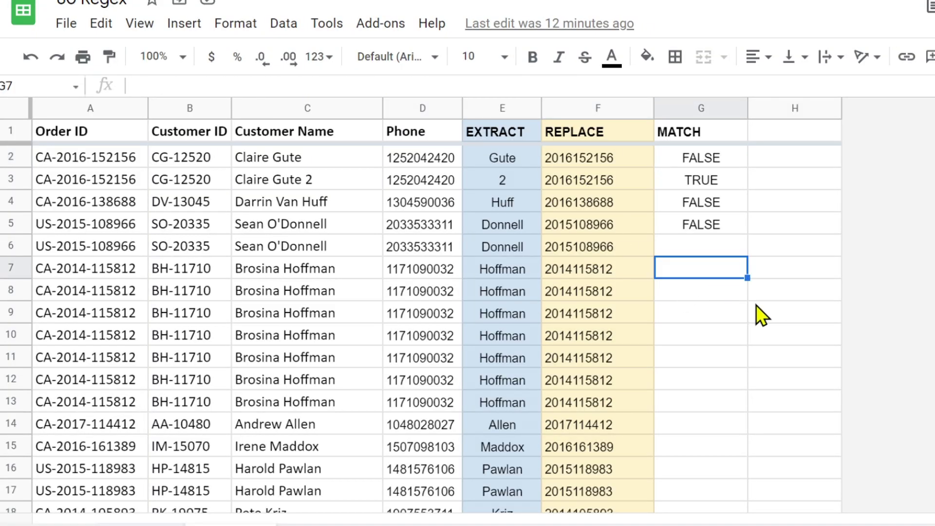
text(=rege)
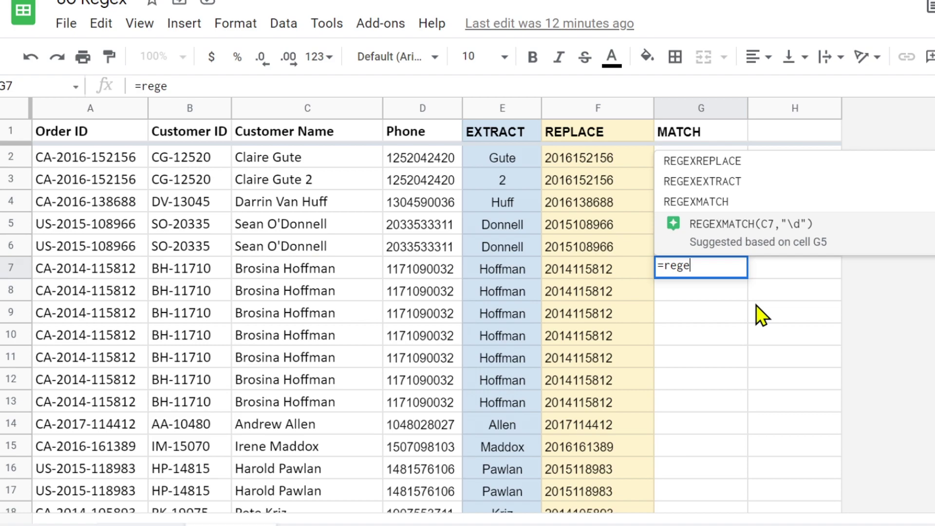
click(714, 183)
click(565, 270)
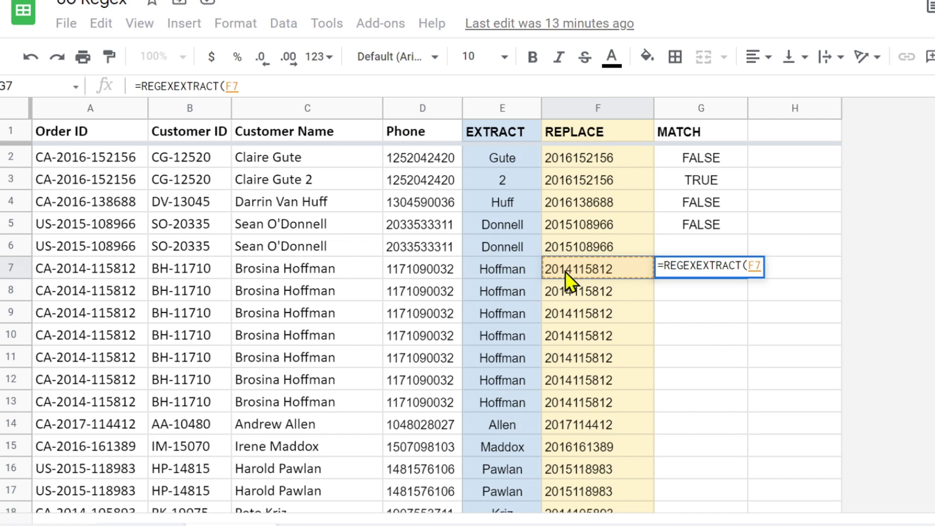
text(,"")
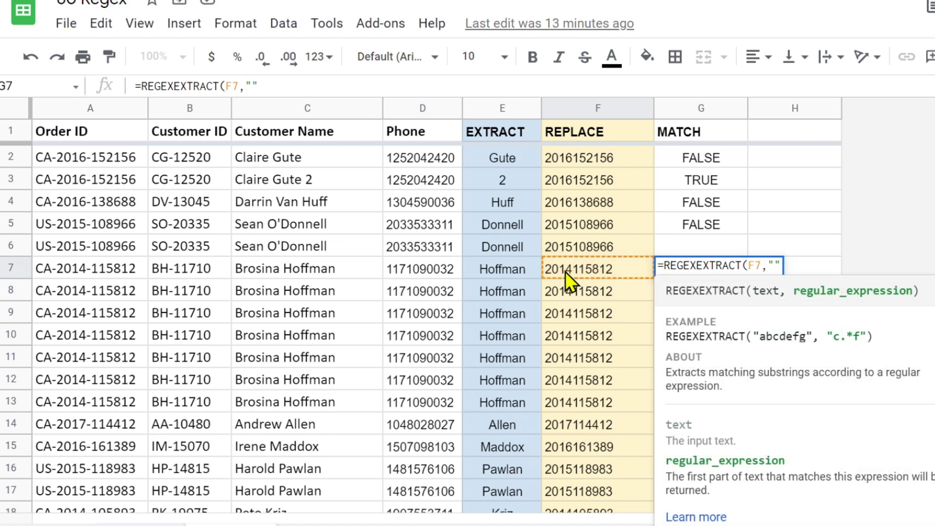
text())
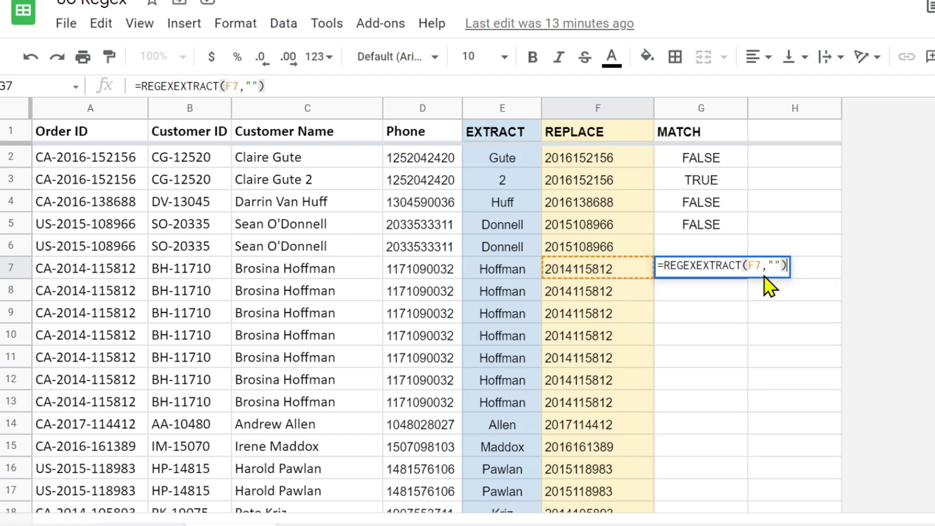
Fill the empty pattern in G7's REGEXEXTRACT formula with ten \d tokens in a row and enter the formula.
click(776, 264)
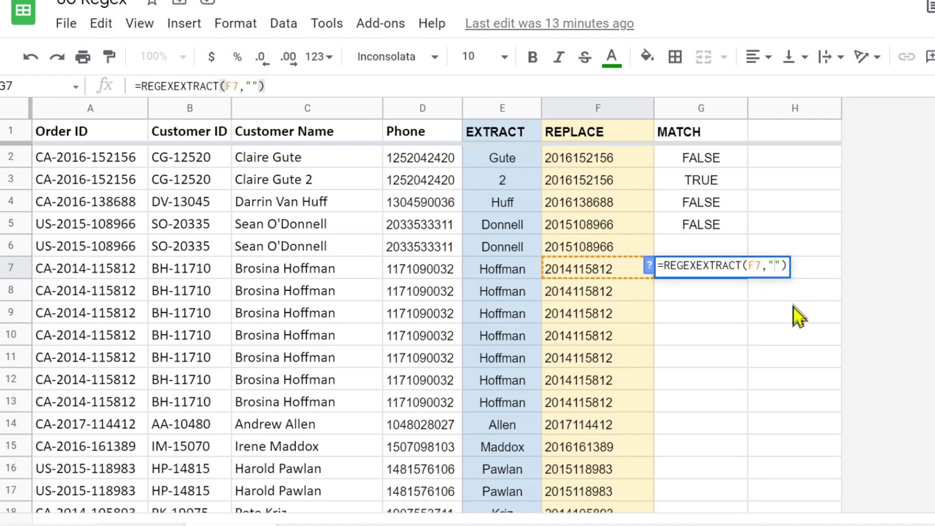
text(\)
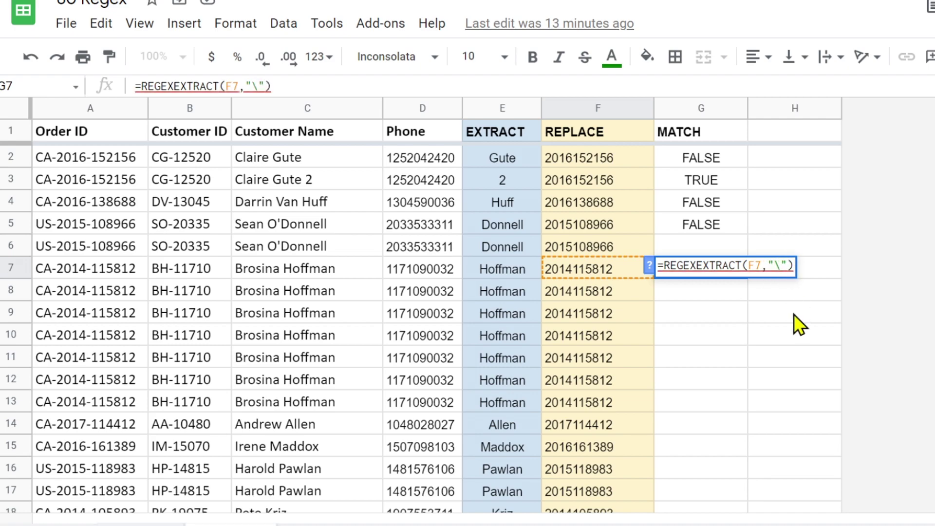
text(d)
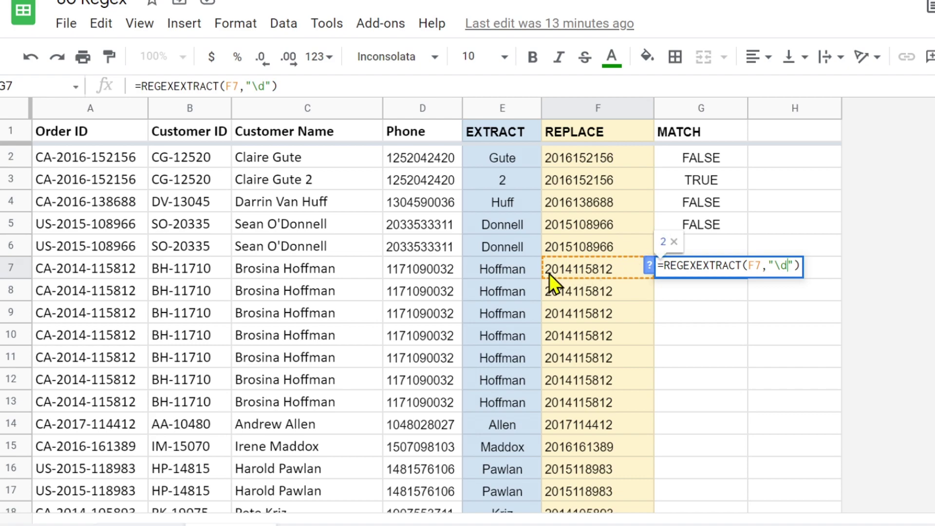
text(\d)
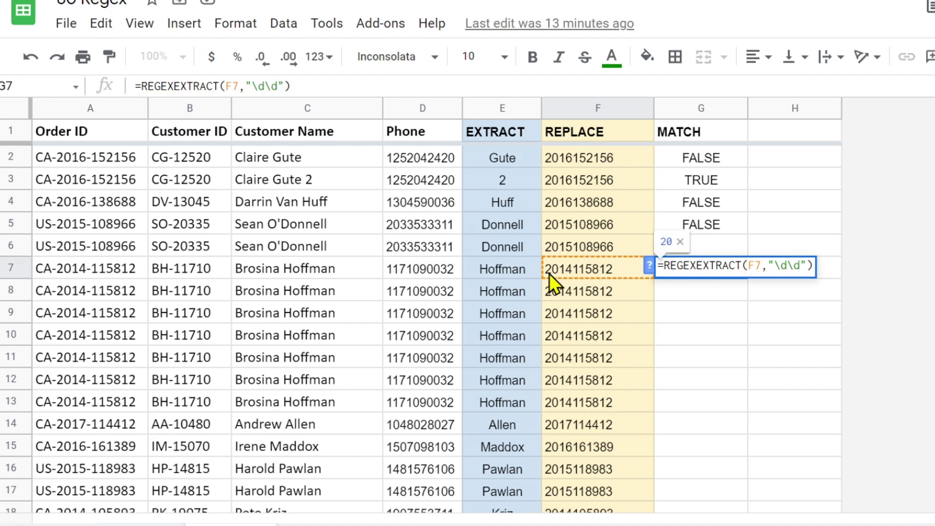
text(\d\d\d)
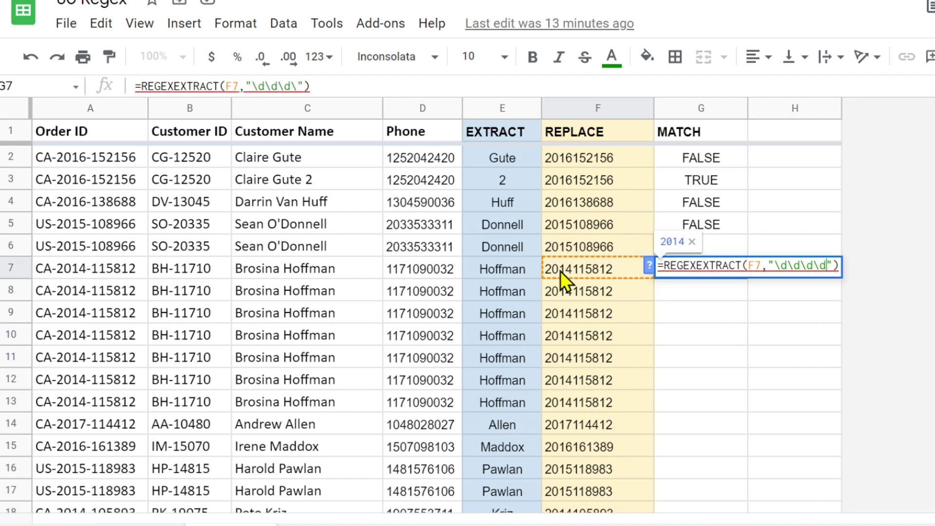
text(\d\d)
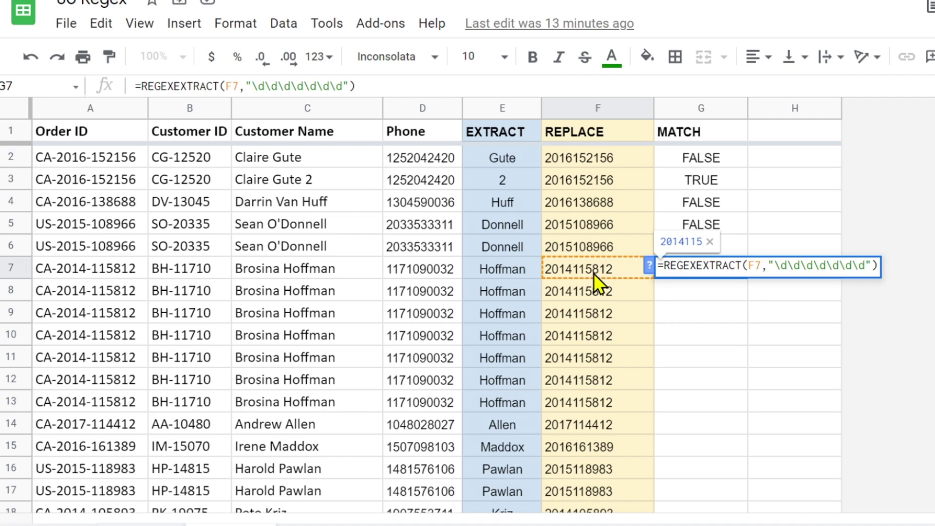
text(\d)
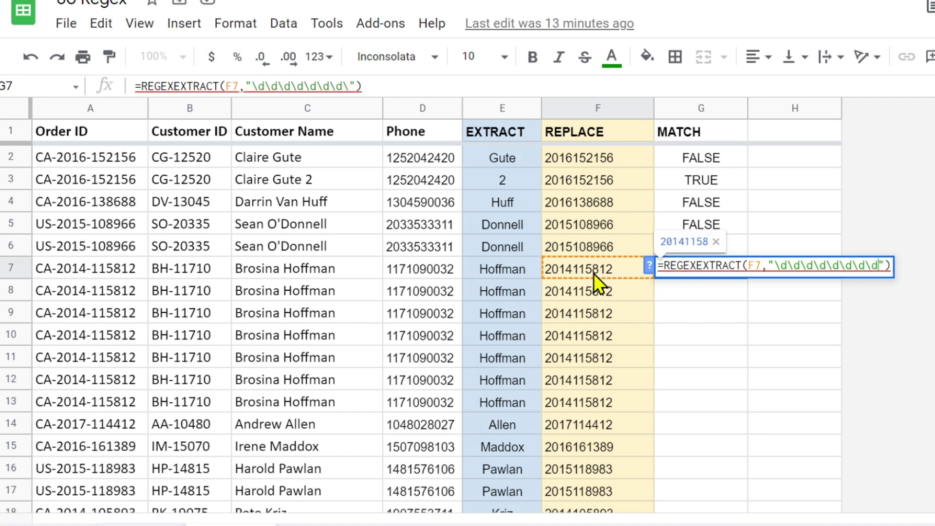
text(\d\)
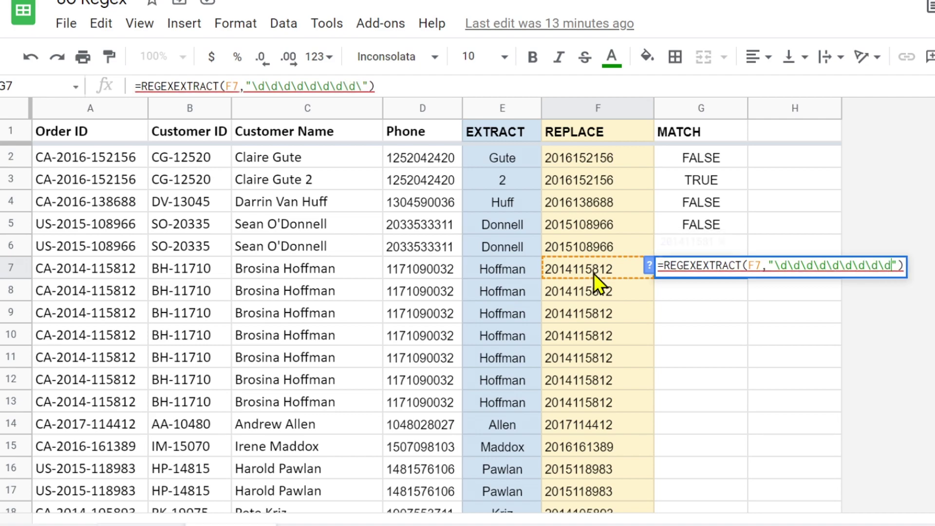
text(d)
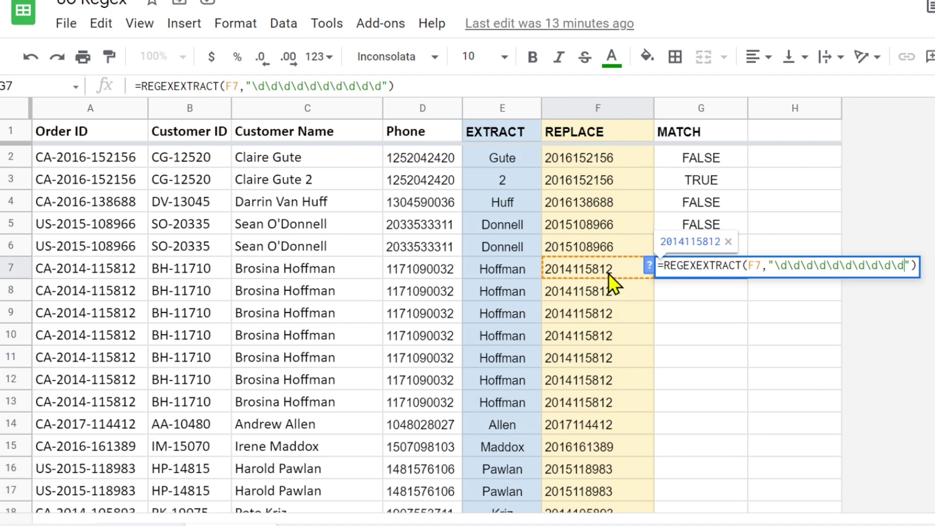
key(Return)
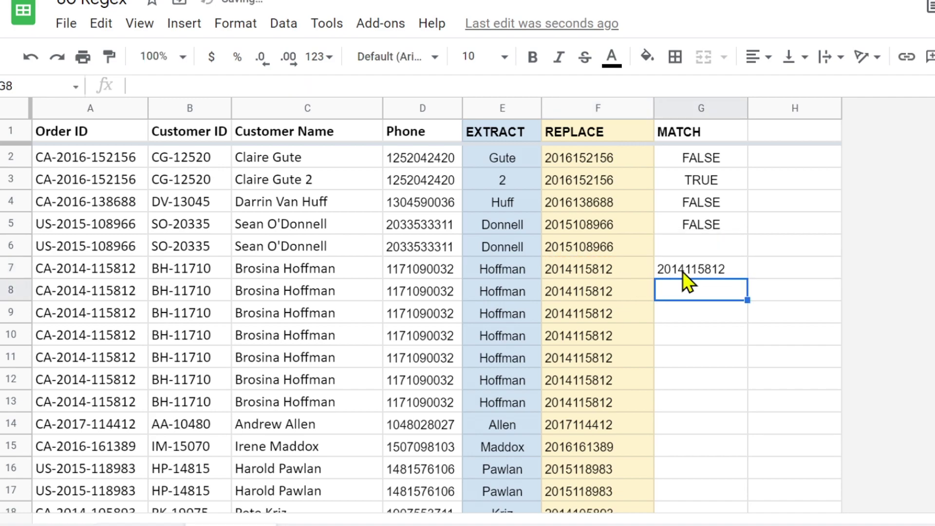
Replace all but the first \d in G7's pattern with {4} to form \d{4}.
click(683, 272)
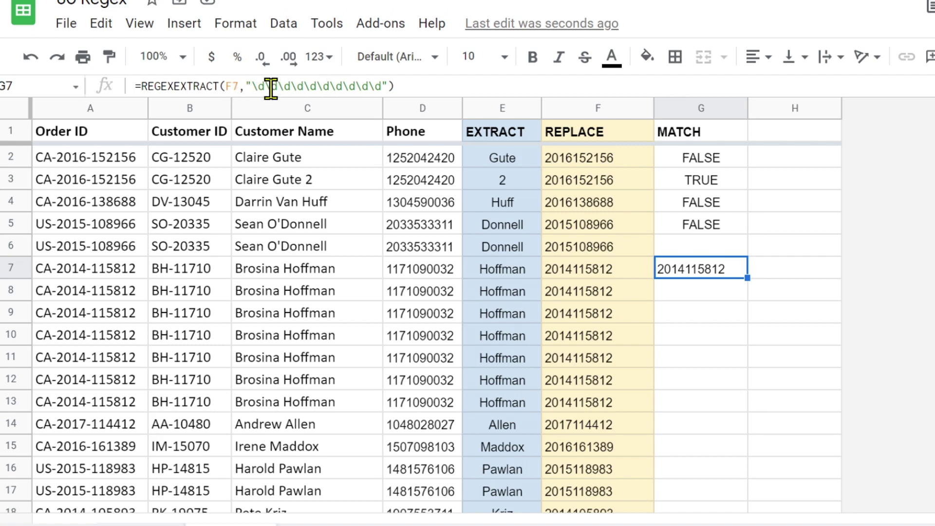
drag(262, 87, 381, 141)
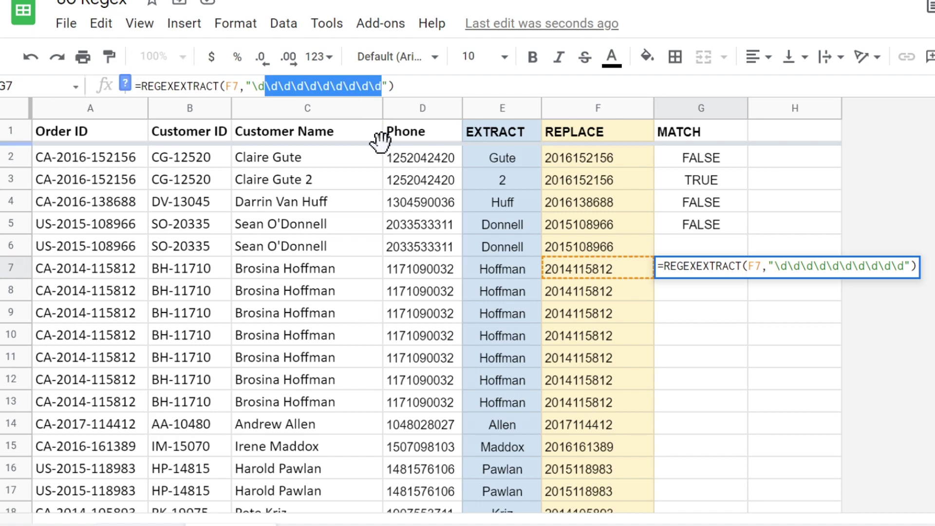
text({)
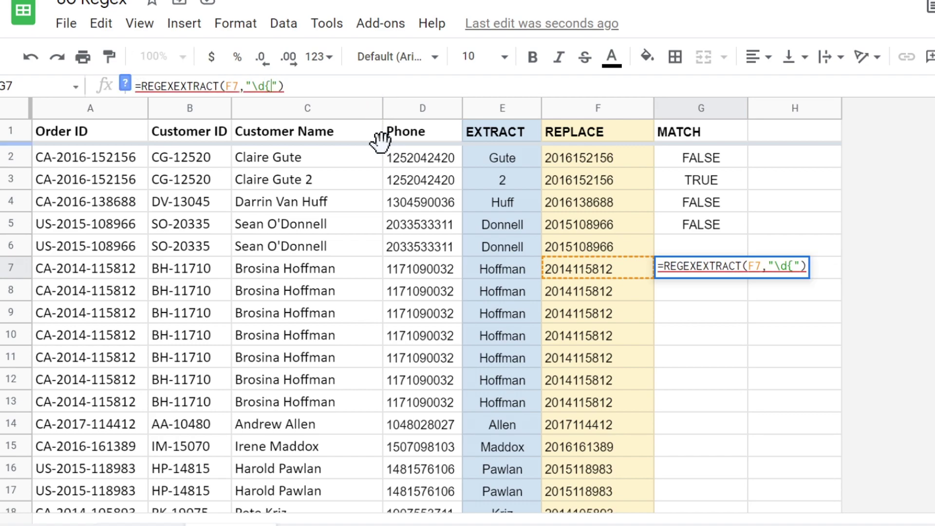
text(4})
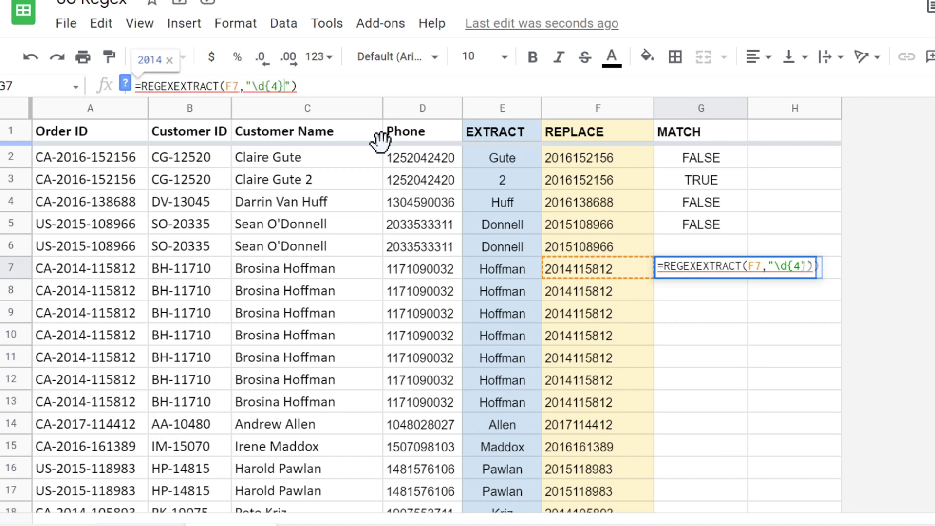
key(Return)
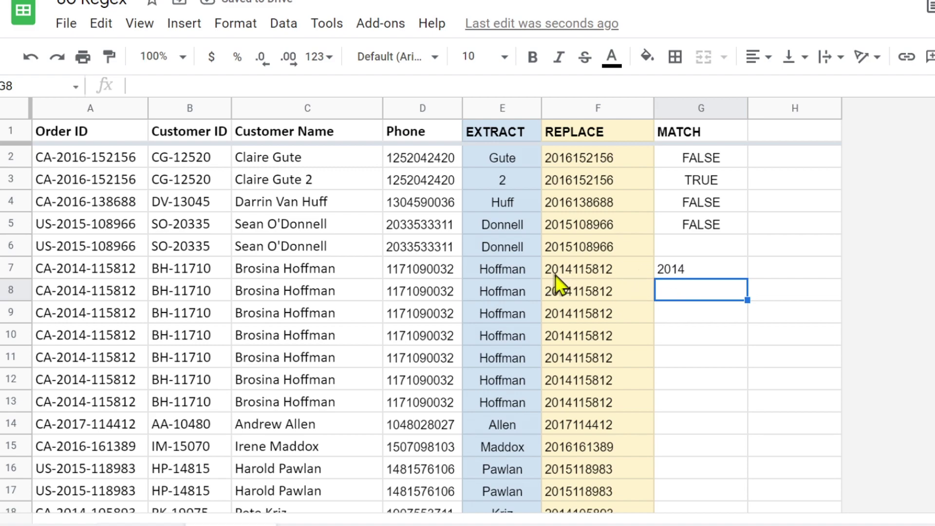
Try other repetition counts in G7's pattern, entering \d{8} and \d{10}.
double_click(681, 271)
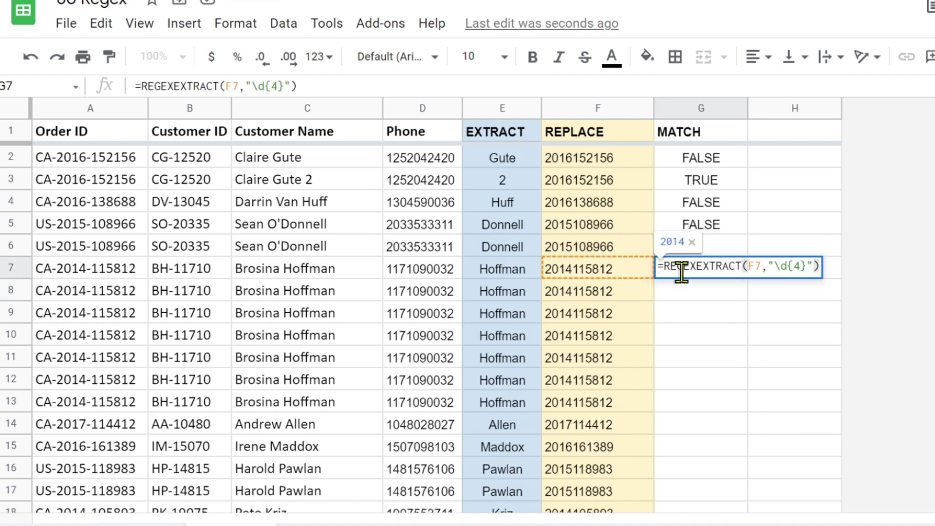
double_click(797, 267)
text(8)
key(Return)
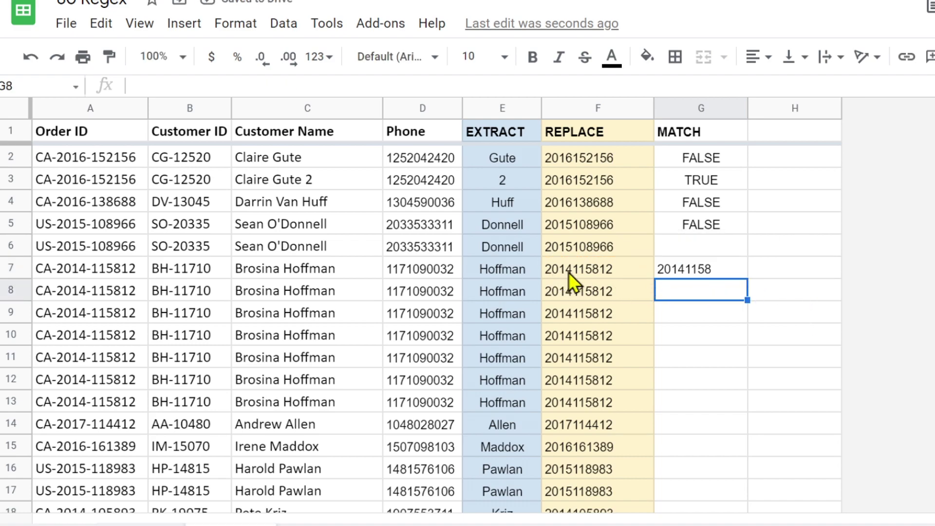
double_click(682, 269)
double_click(795, 266)
text(10)
key(Return)
Set the repetition in G7's pattern to one or more digits with \d{1,}.
double_click(680, 269)
double_click(797, 266)
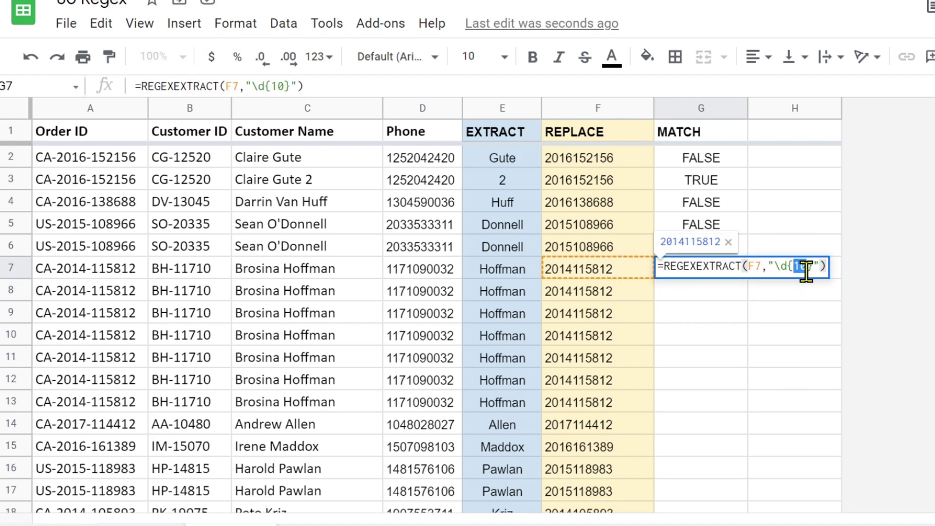
text(1,)
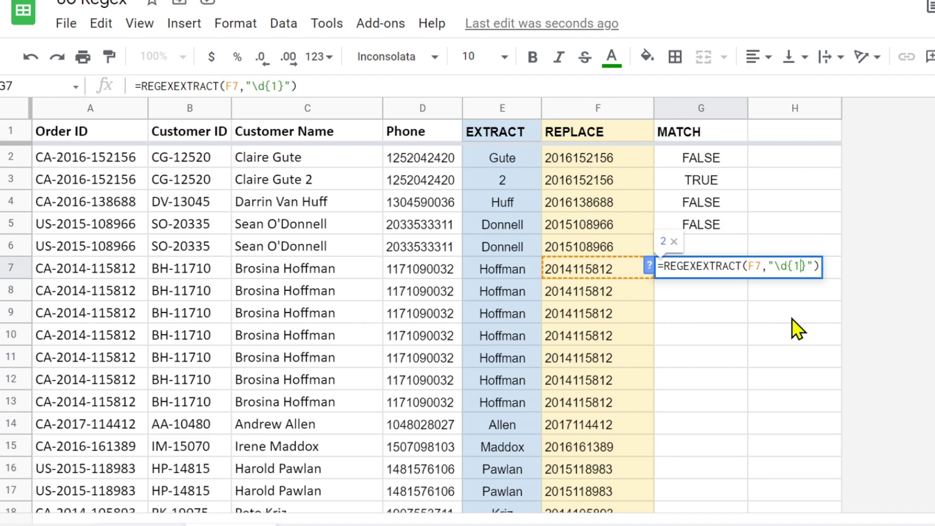
key(Return)
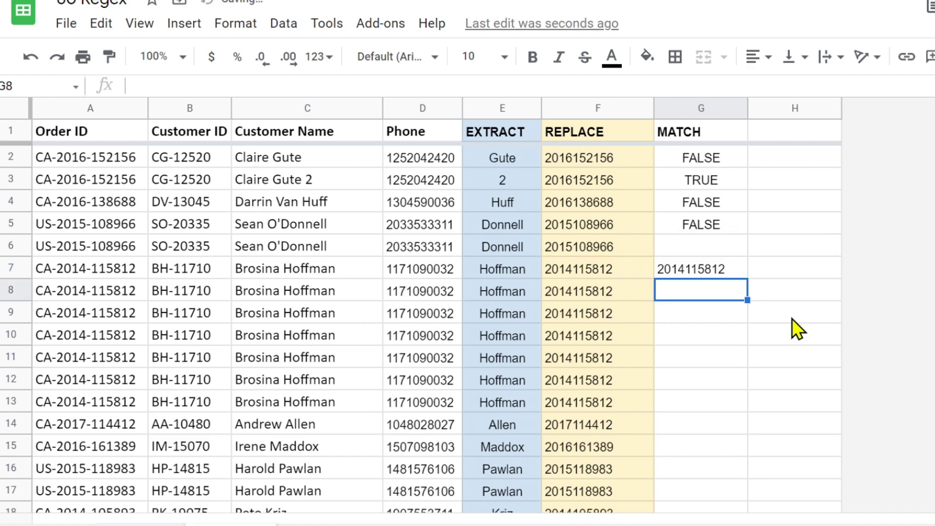
click(711, 270)
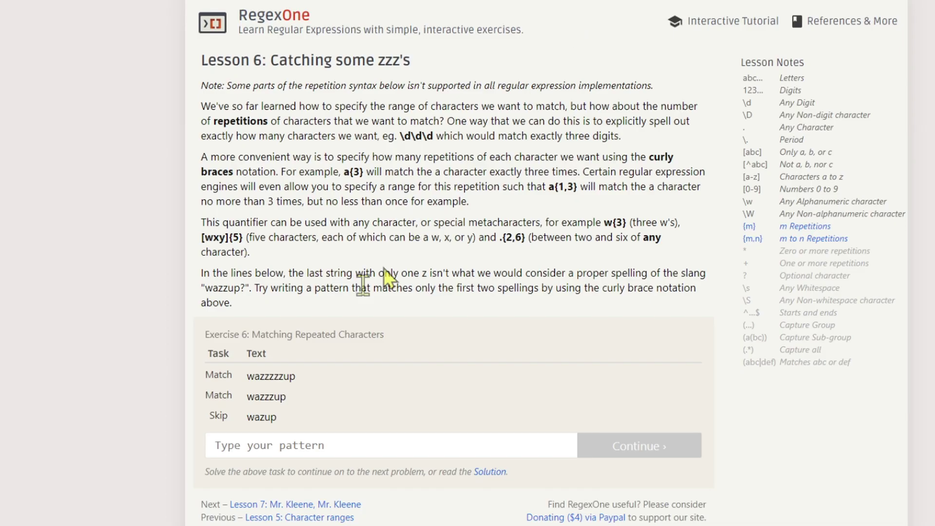
Switch to RegexOne's Lesson 6 and start the Exercise 6 pattern with waz{.
click(265, 446)
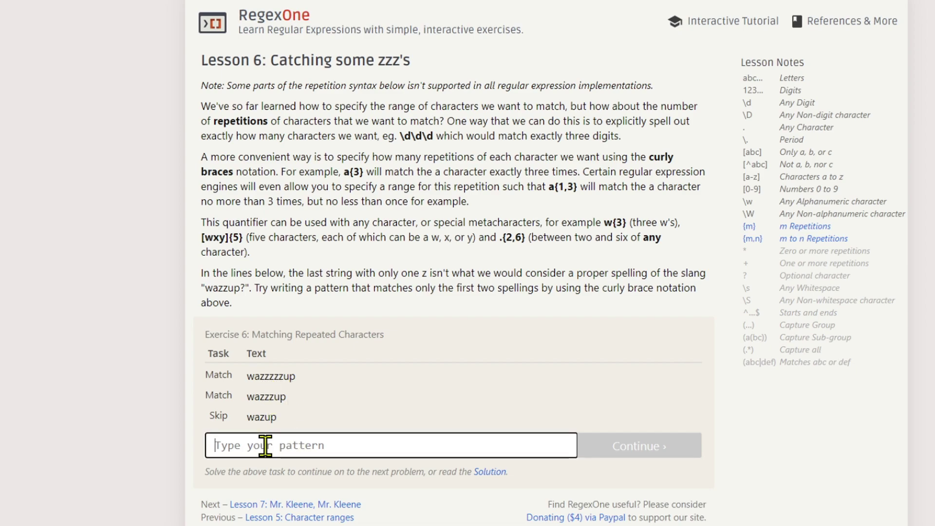
text(ws)
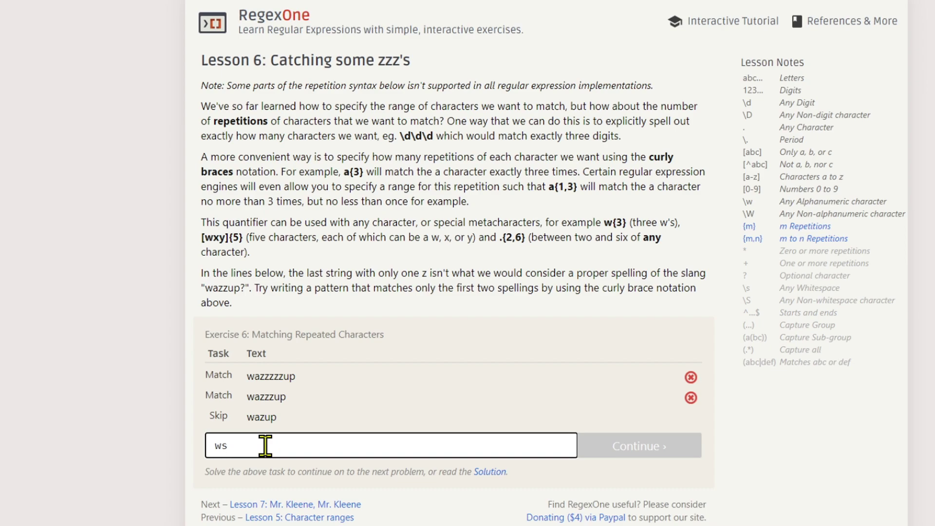
key(BackSpace)
text(a)
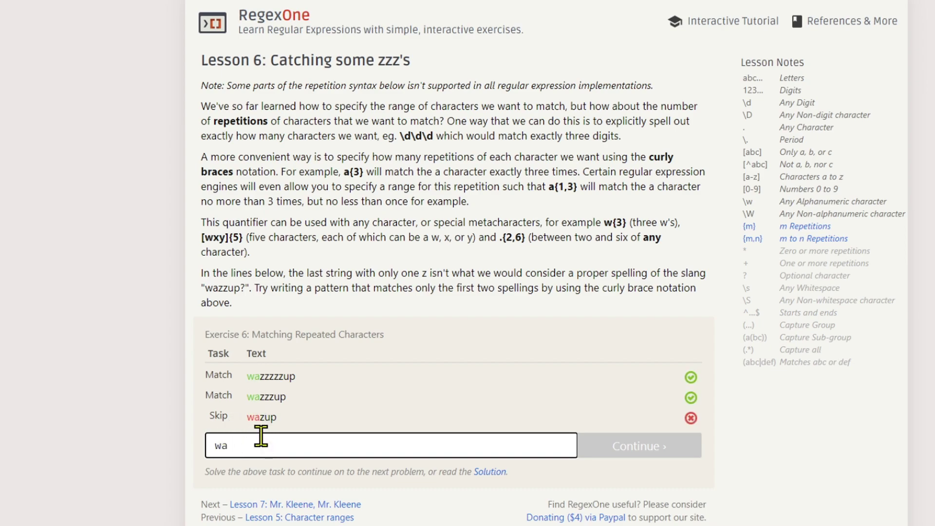
text(z{)
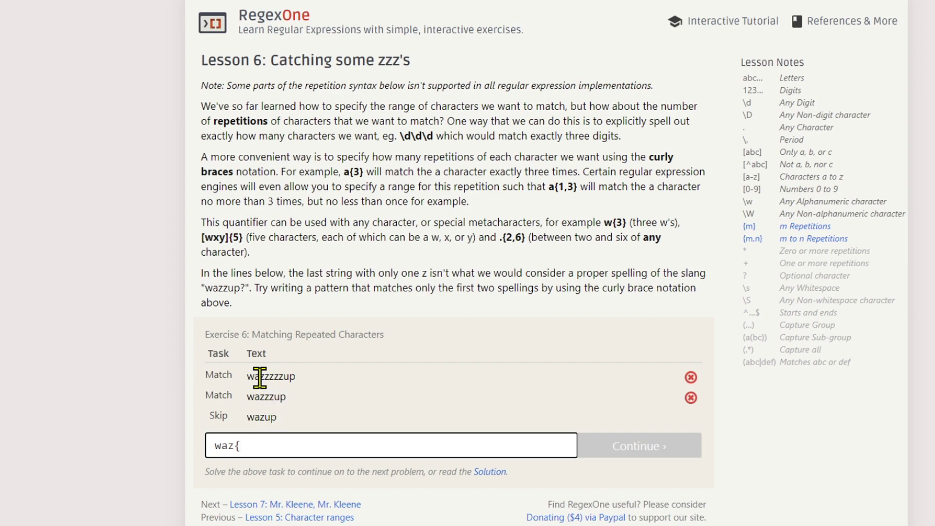
Try 4, 5 and 1 as the repetition count for z, and complete the pattern as waz{3}.
text(4)
key(BackSpace)
text(5)
key(BackSpace)
text(1)
key(BackSpace)
text(3})
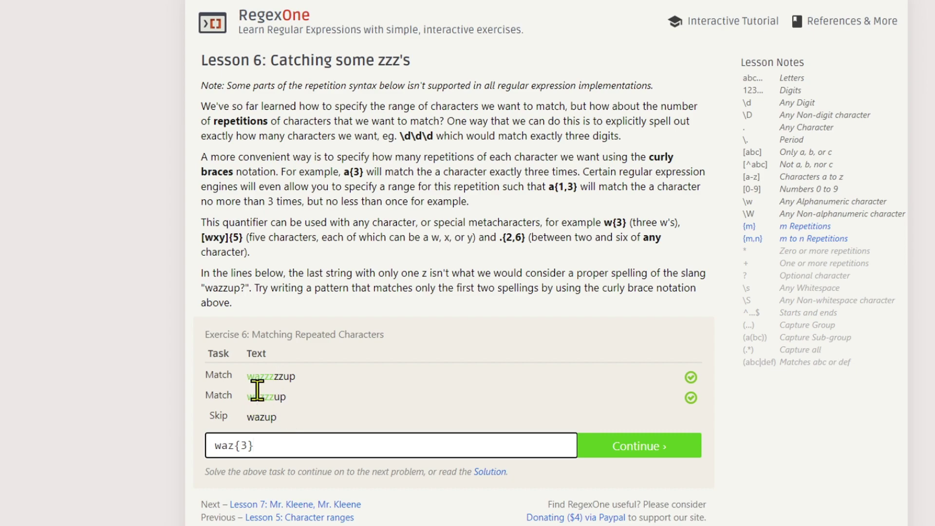
Try a plus sign after waz{3}, remove it, and continue from Exercise 6 to the next lesson.
text(+)
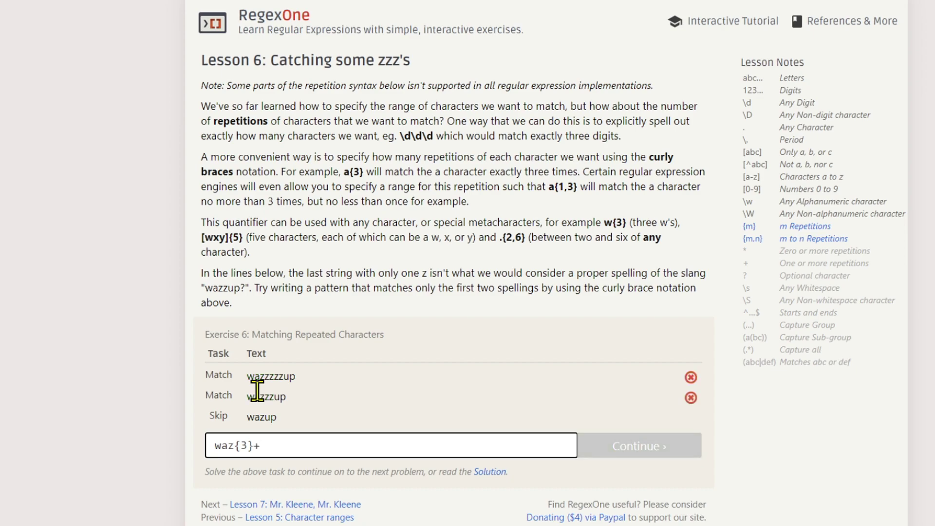
key(BackSpace)
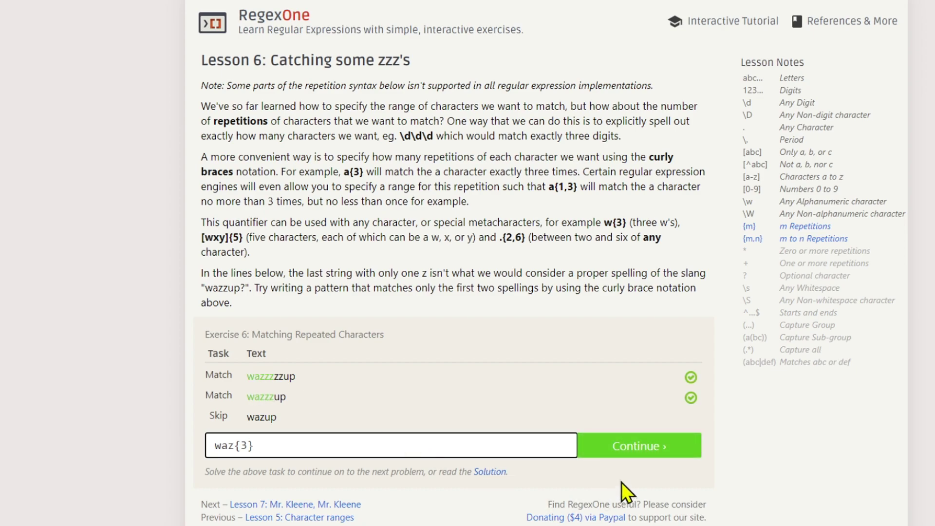
click(628, 454)
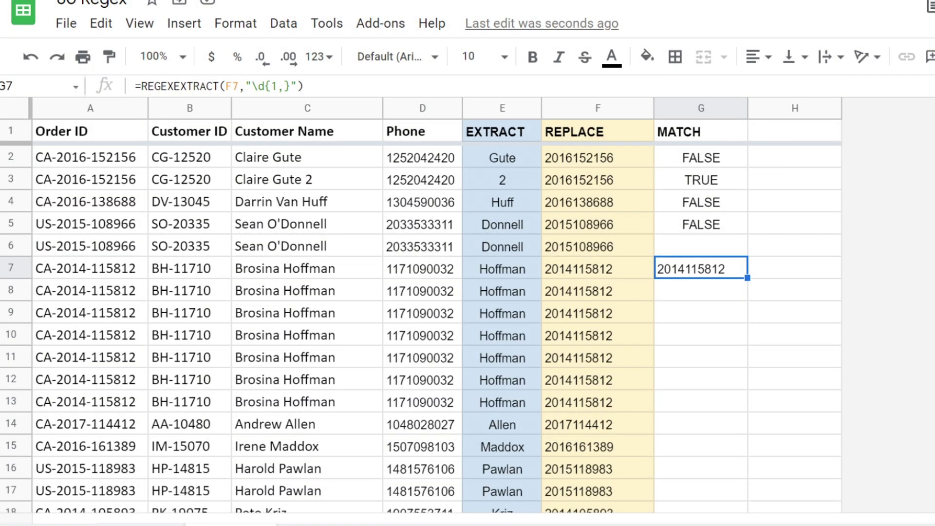
Switch to the 60 Regex spreadsheet and change the pattern in cell E2's array REGEXEXTRACT formula to \s.
click(733, 332)
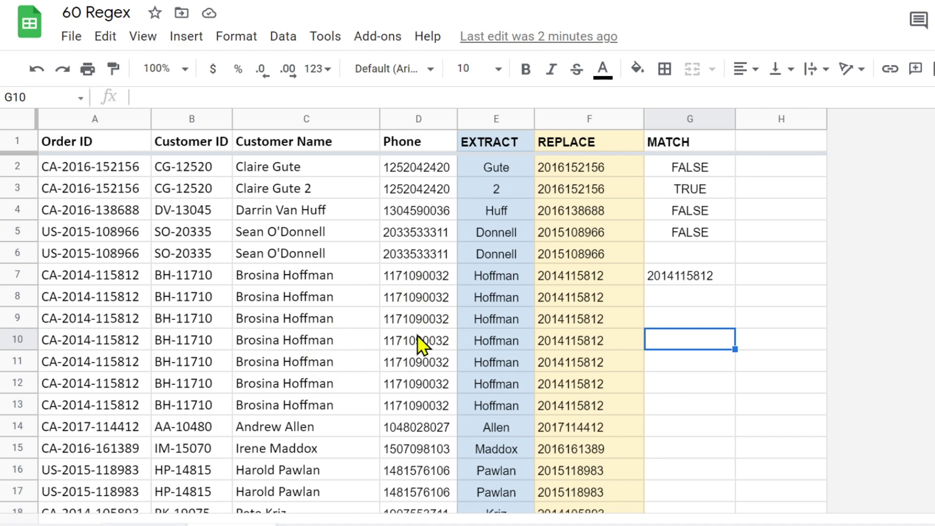
click(685, 316)
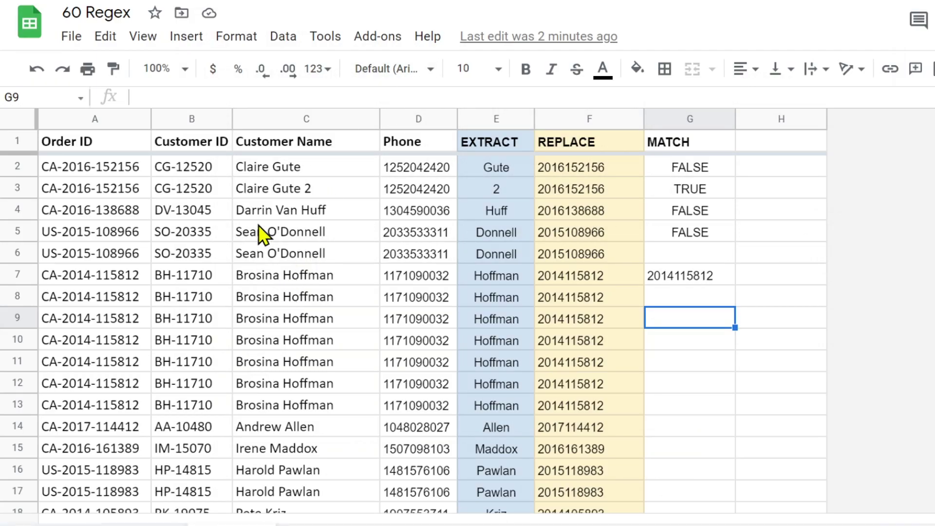
click(273, 171)
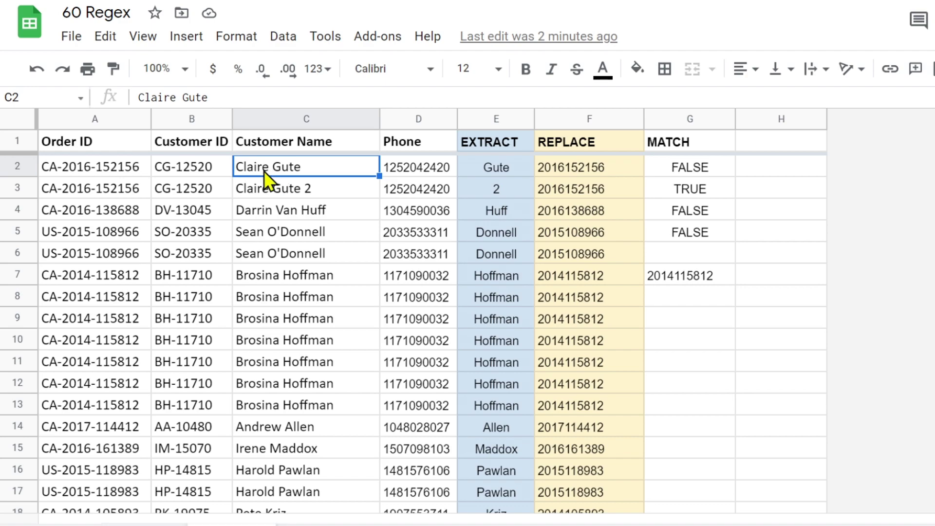
click(492, 168)
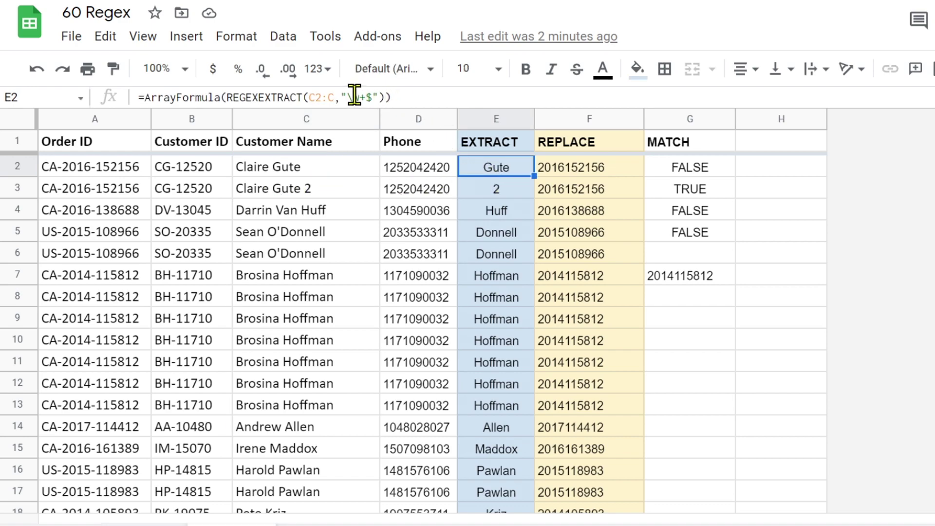
drag(355, 97, 373, 97)
text(d)
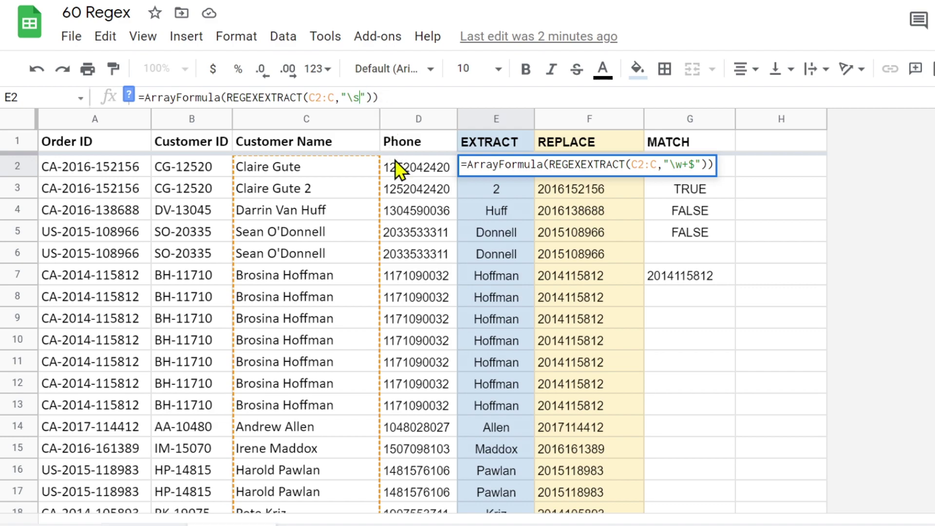
key(Return)
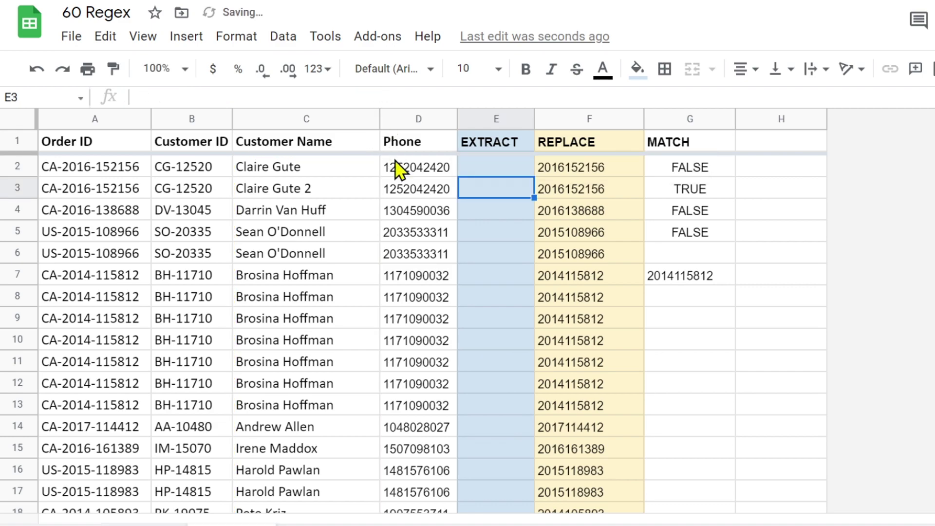
Extend the pattern in cell E2's array REGEXEXTRACT formula to \s\w.
double_click(485, 166)
click(359, 98)
key(BackSpace)
text(s)
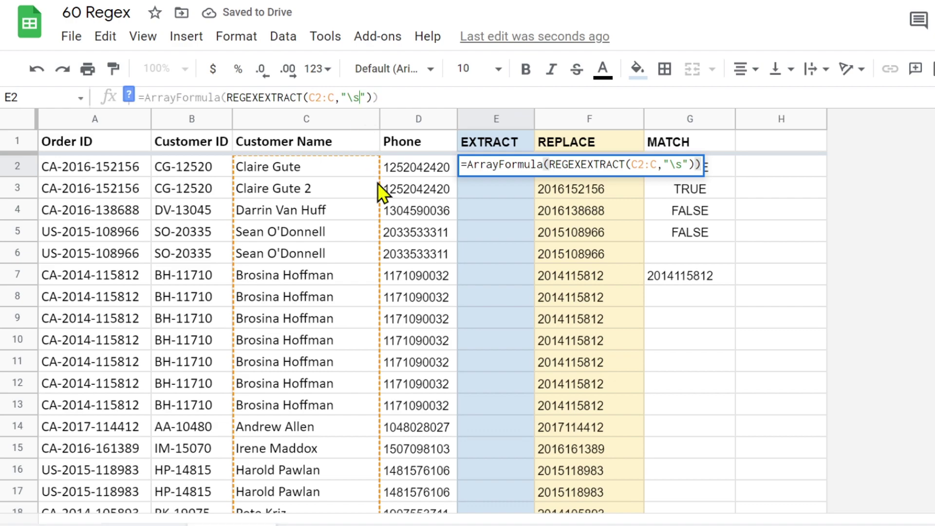
text(\w)
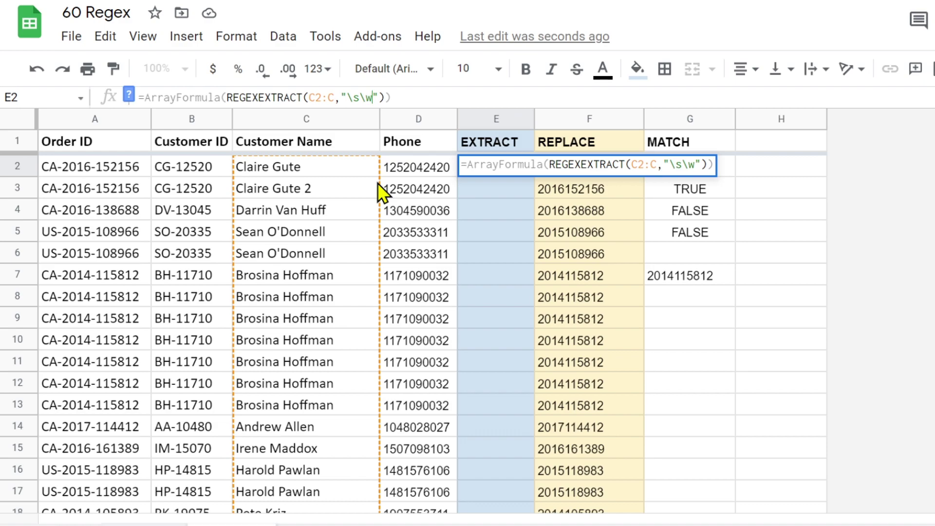
key(Return)
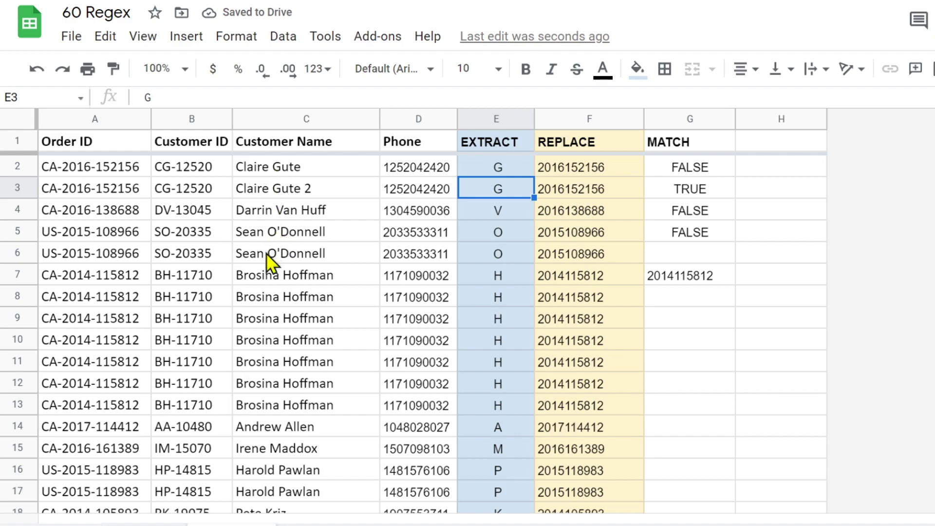
Try the REGEXEXTRACT pattern in cell E2 without the whitespace token, leaving only \w.
click(504, 166)
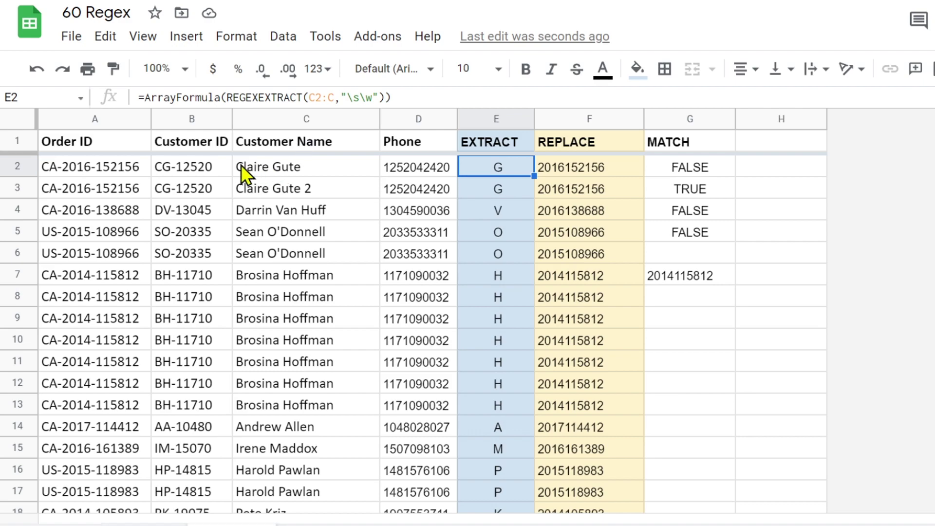
click(349, 97)
drag(347, 97, 360, 97)
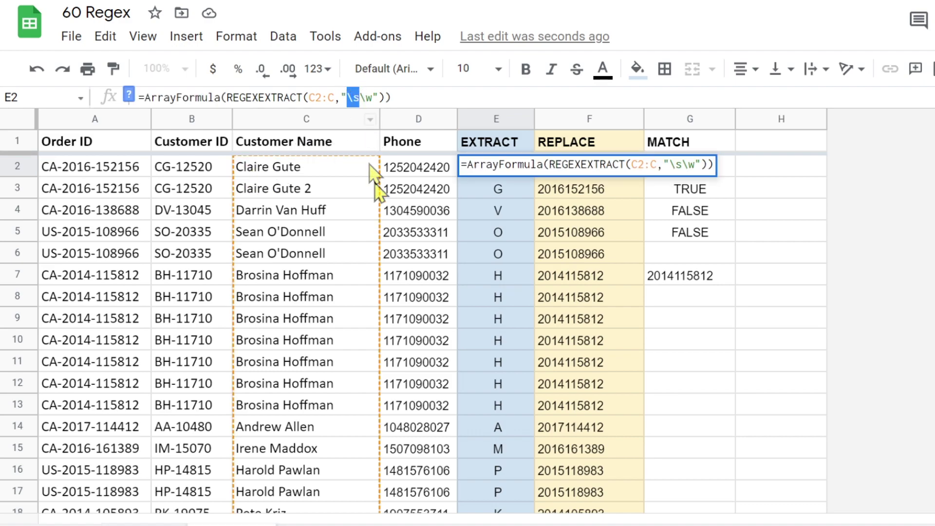
key(BackSpace)
key(Return)
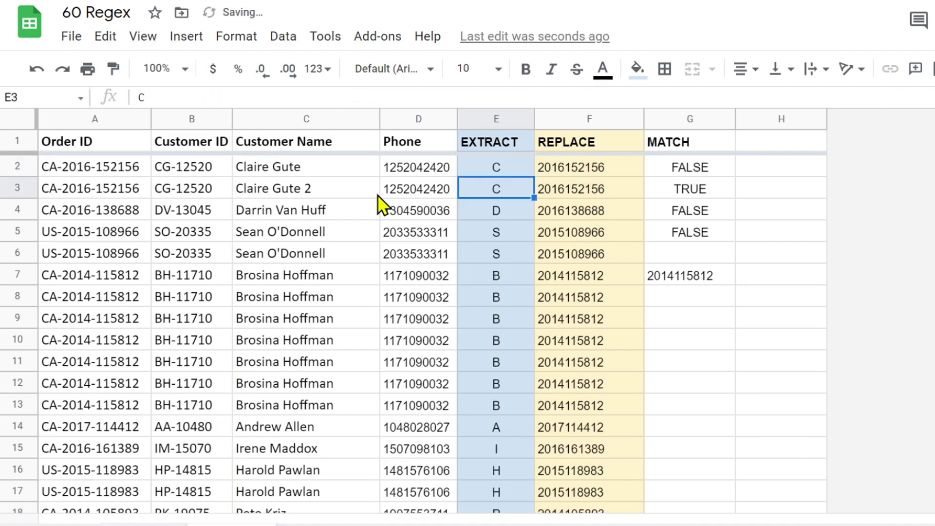
Put \s back in front of \w in cell E2's REGEXEXTRACT pattern.
click(498, 173)
click(349, 98)
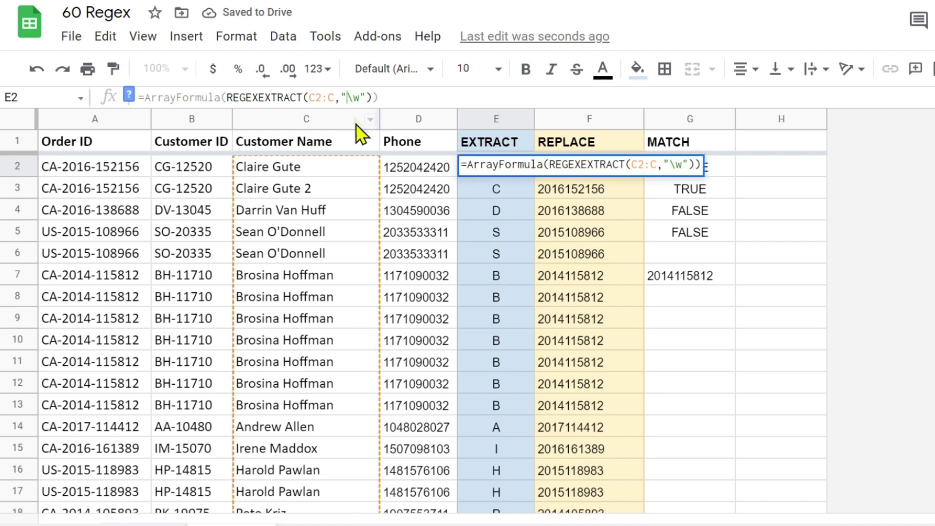
text(\s)
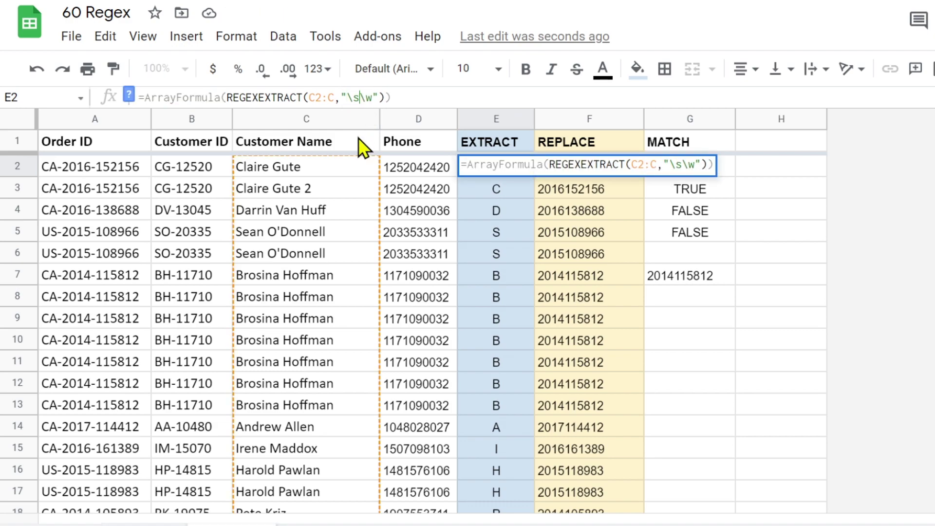
key(Return)
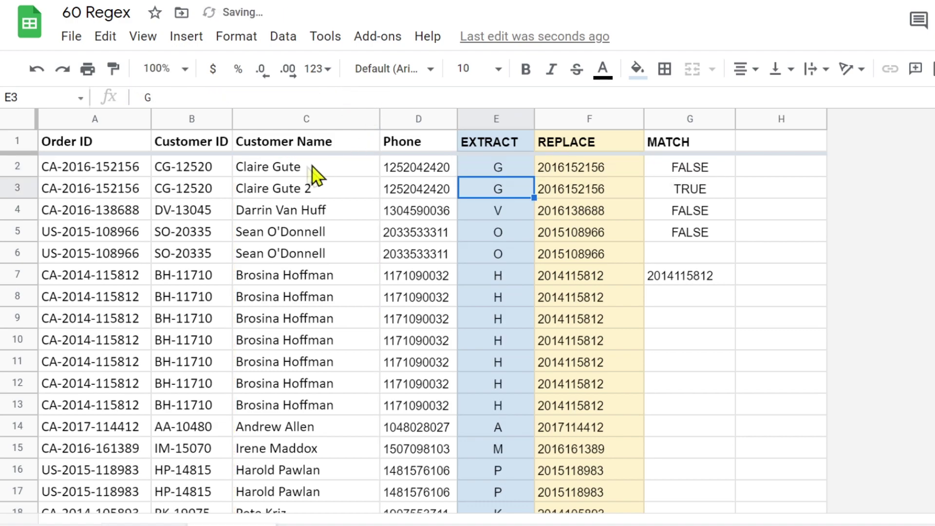